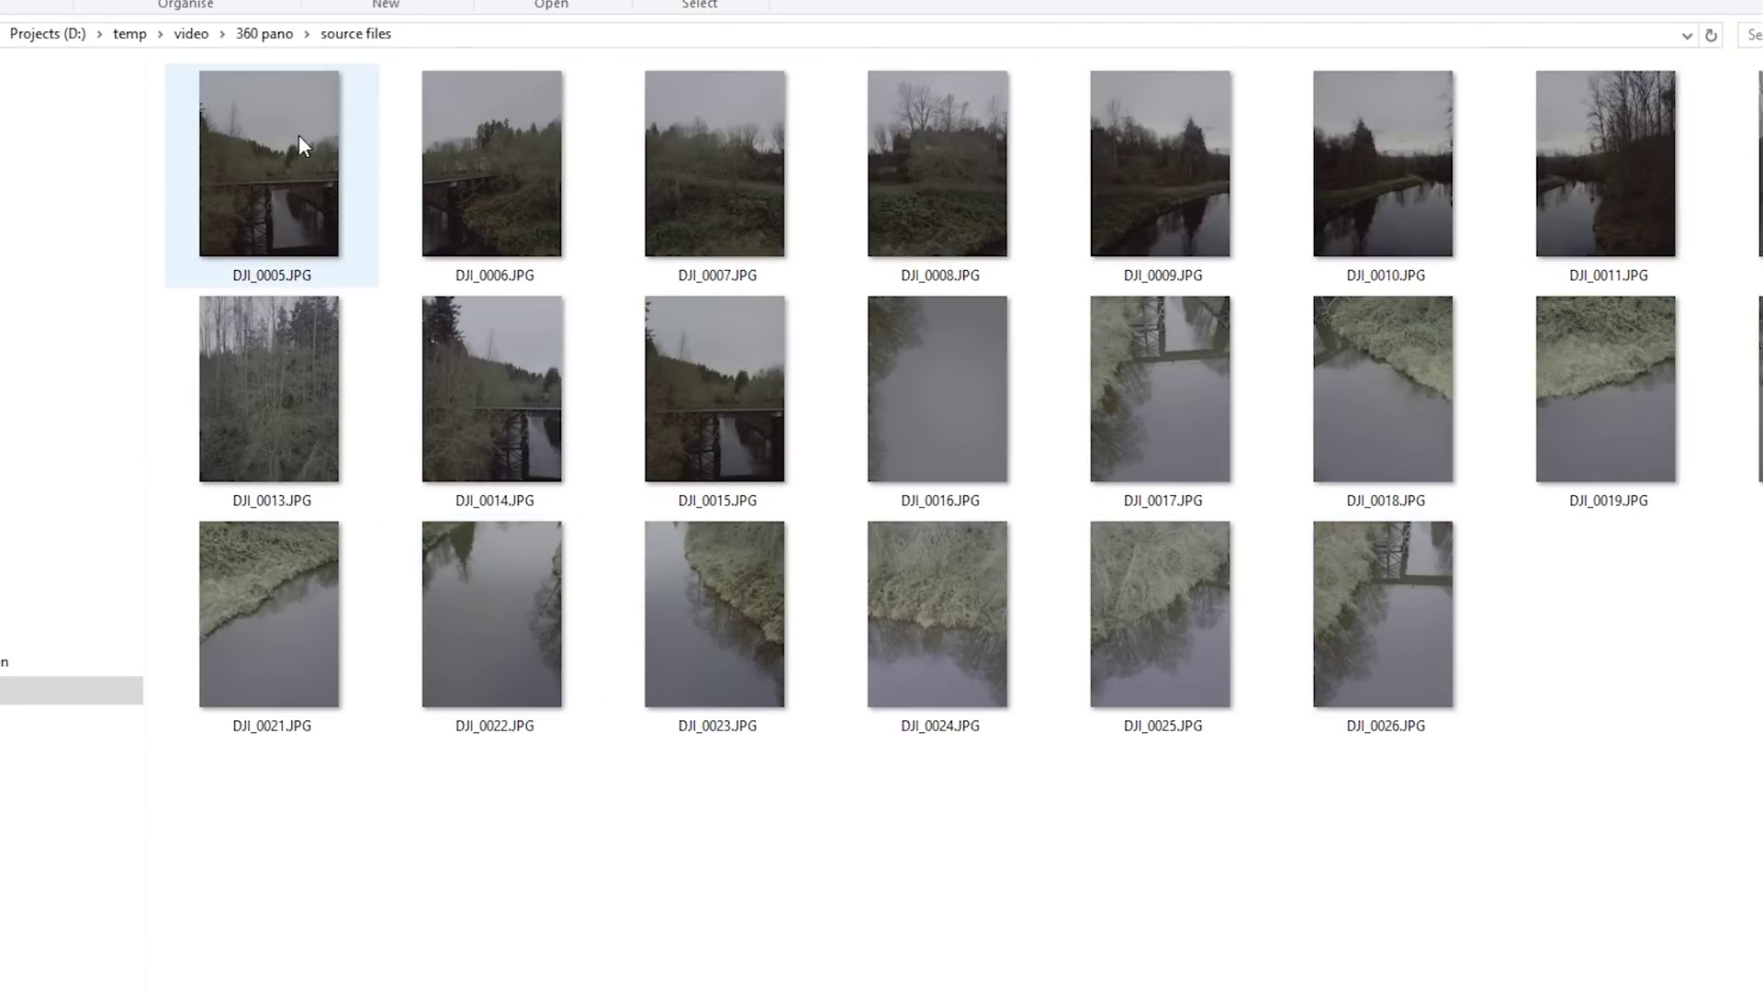
# Step: Select the DJI_0005–DJI_0015 and DJI_0016–DJI_0026 photo groups, then open DJI_0005.JPG in Photos
pyautogui.click(299, 138)
pyautogui.keyDown('shift'); pyautogui.click(802, 384); pyautogui.keyUp('shift')
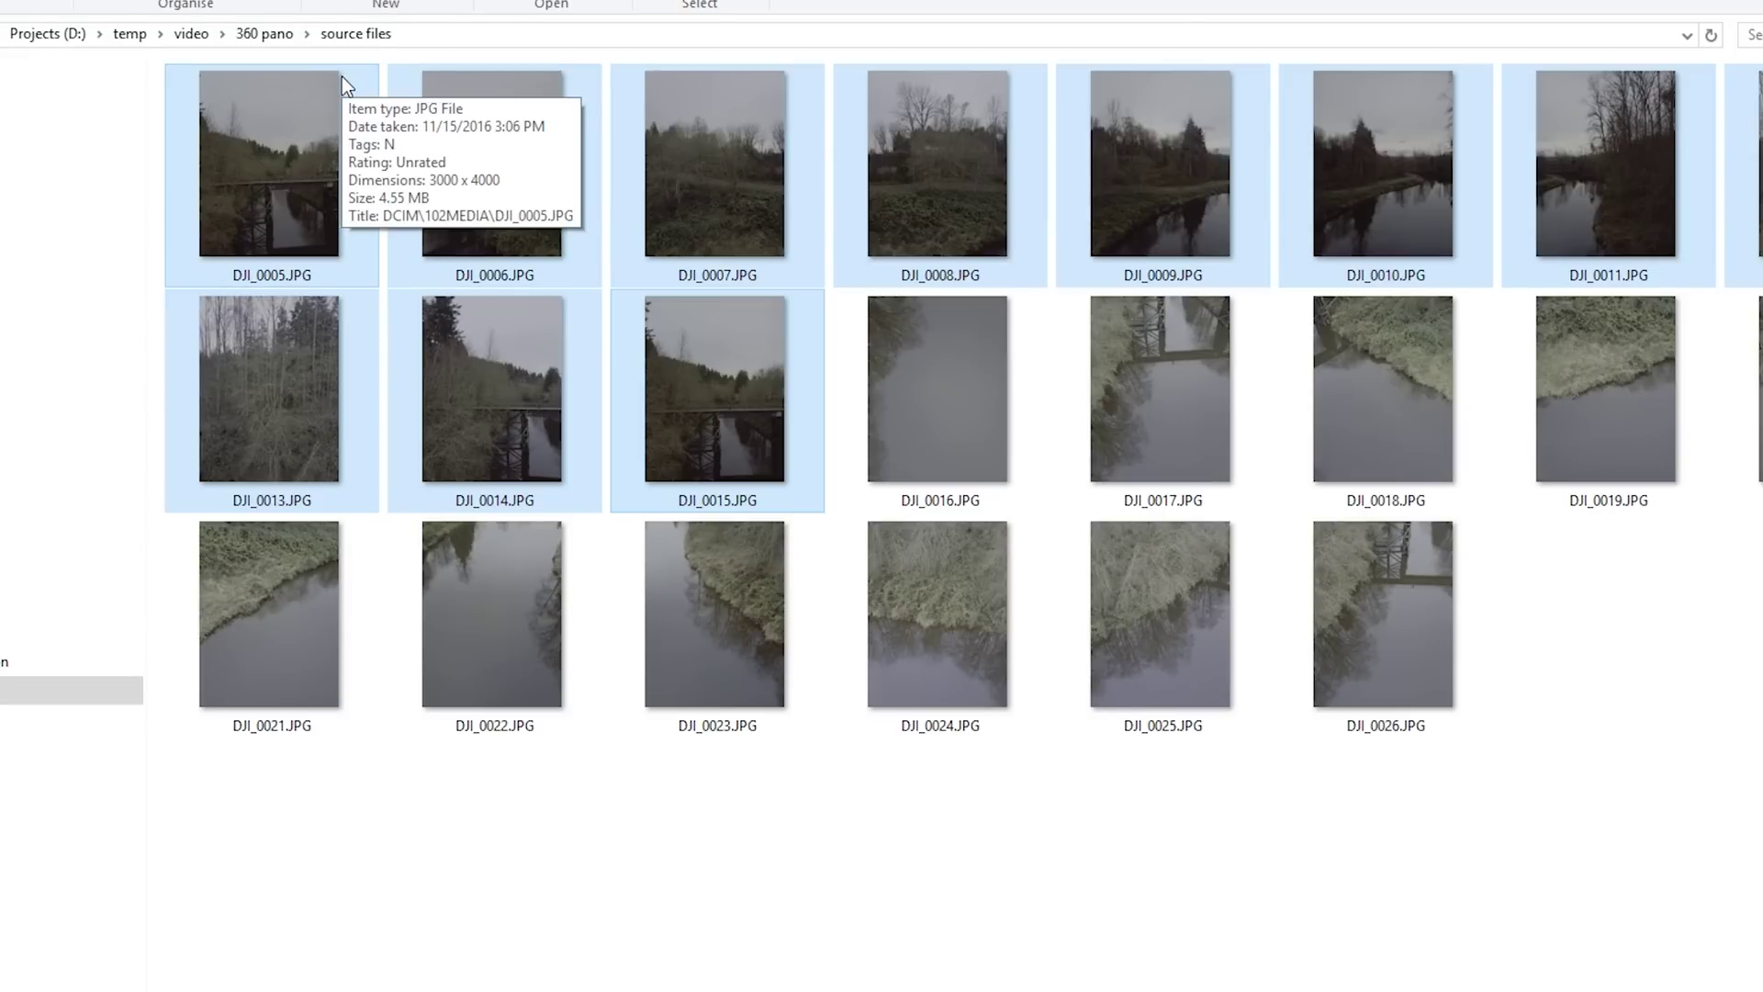
pyautogui.click(870, 411)
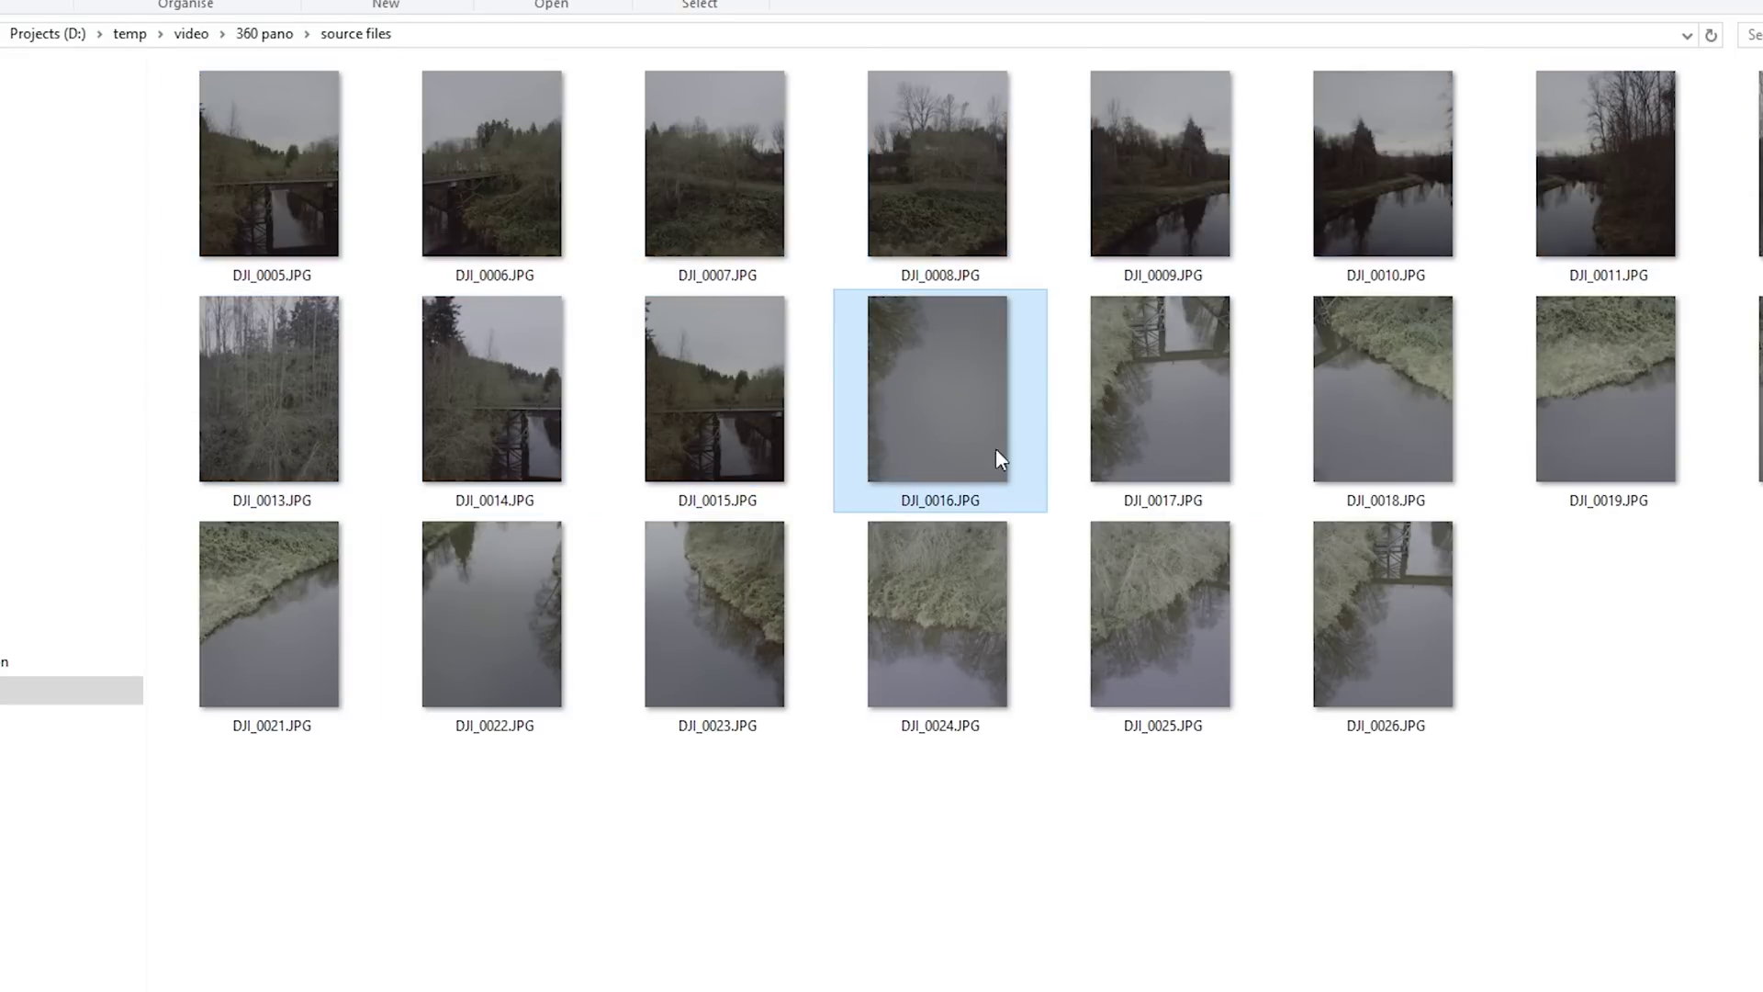
pyautogui.keyDown('shift'); pyautogui.click(1368, 643); pyautogui.keyUp('shift')
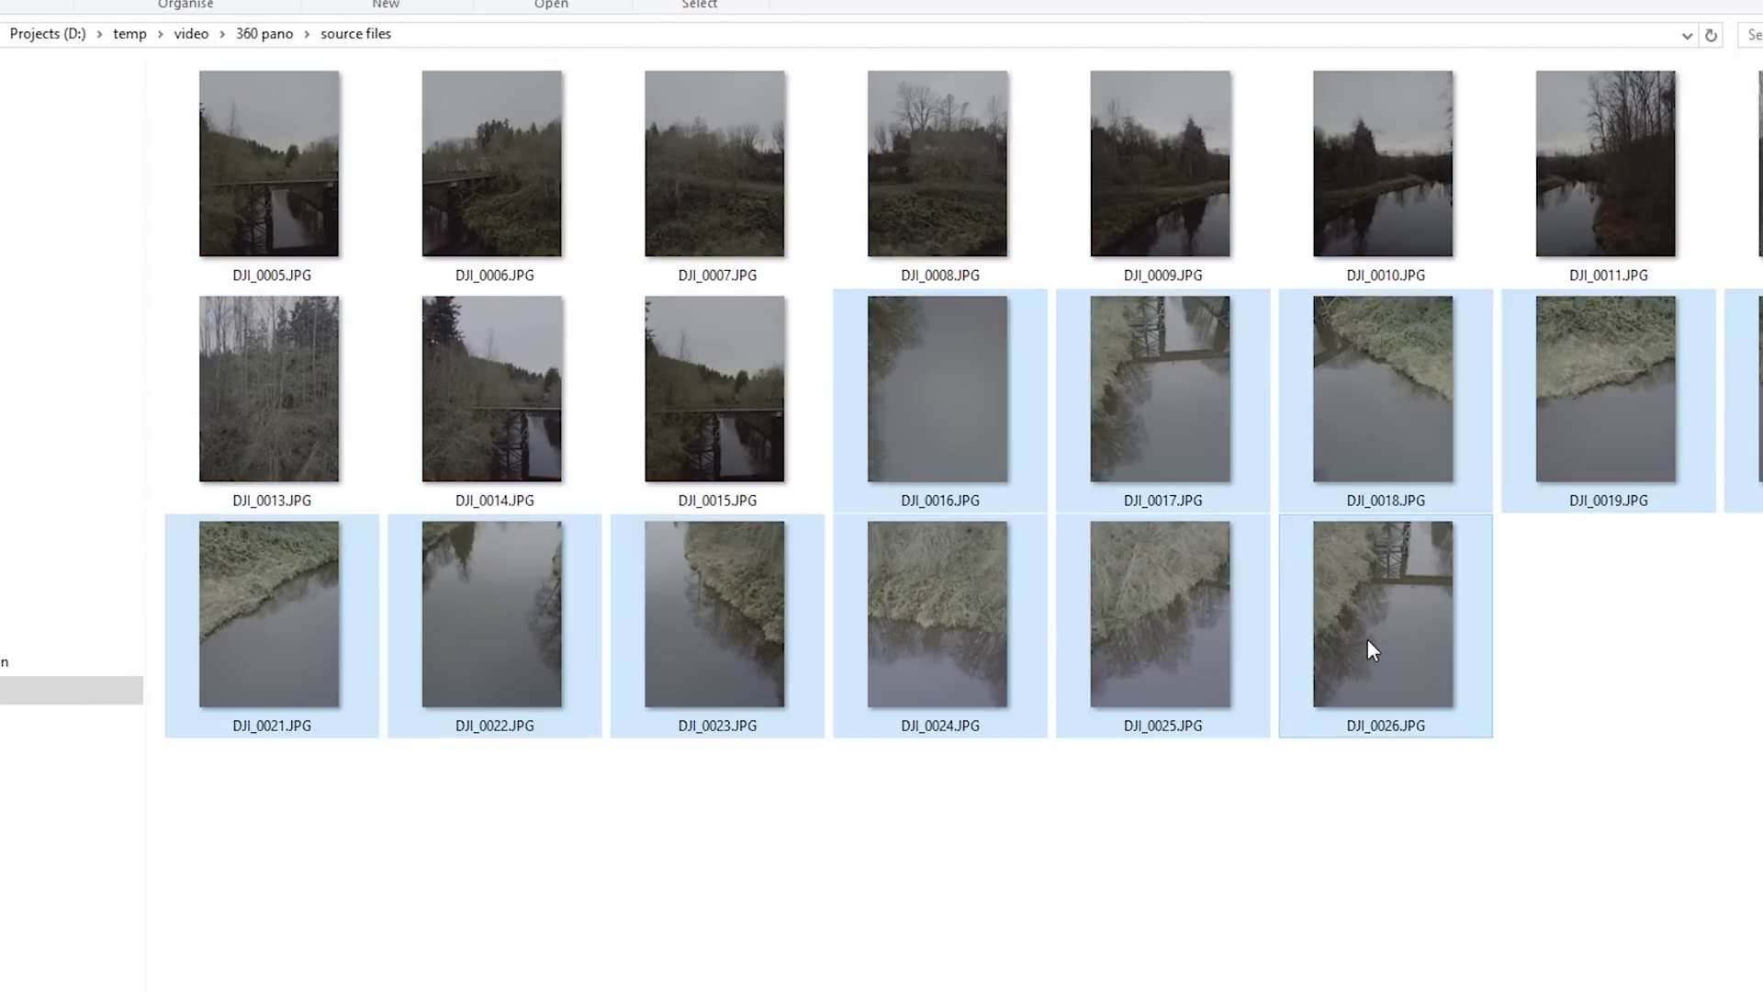
pyautogui.doubleClick(283, 189)
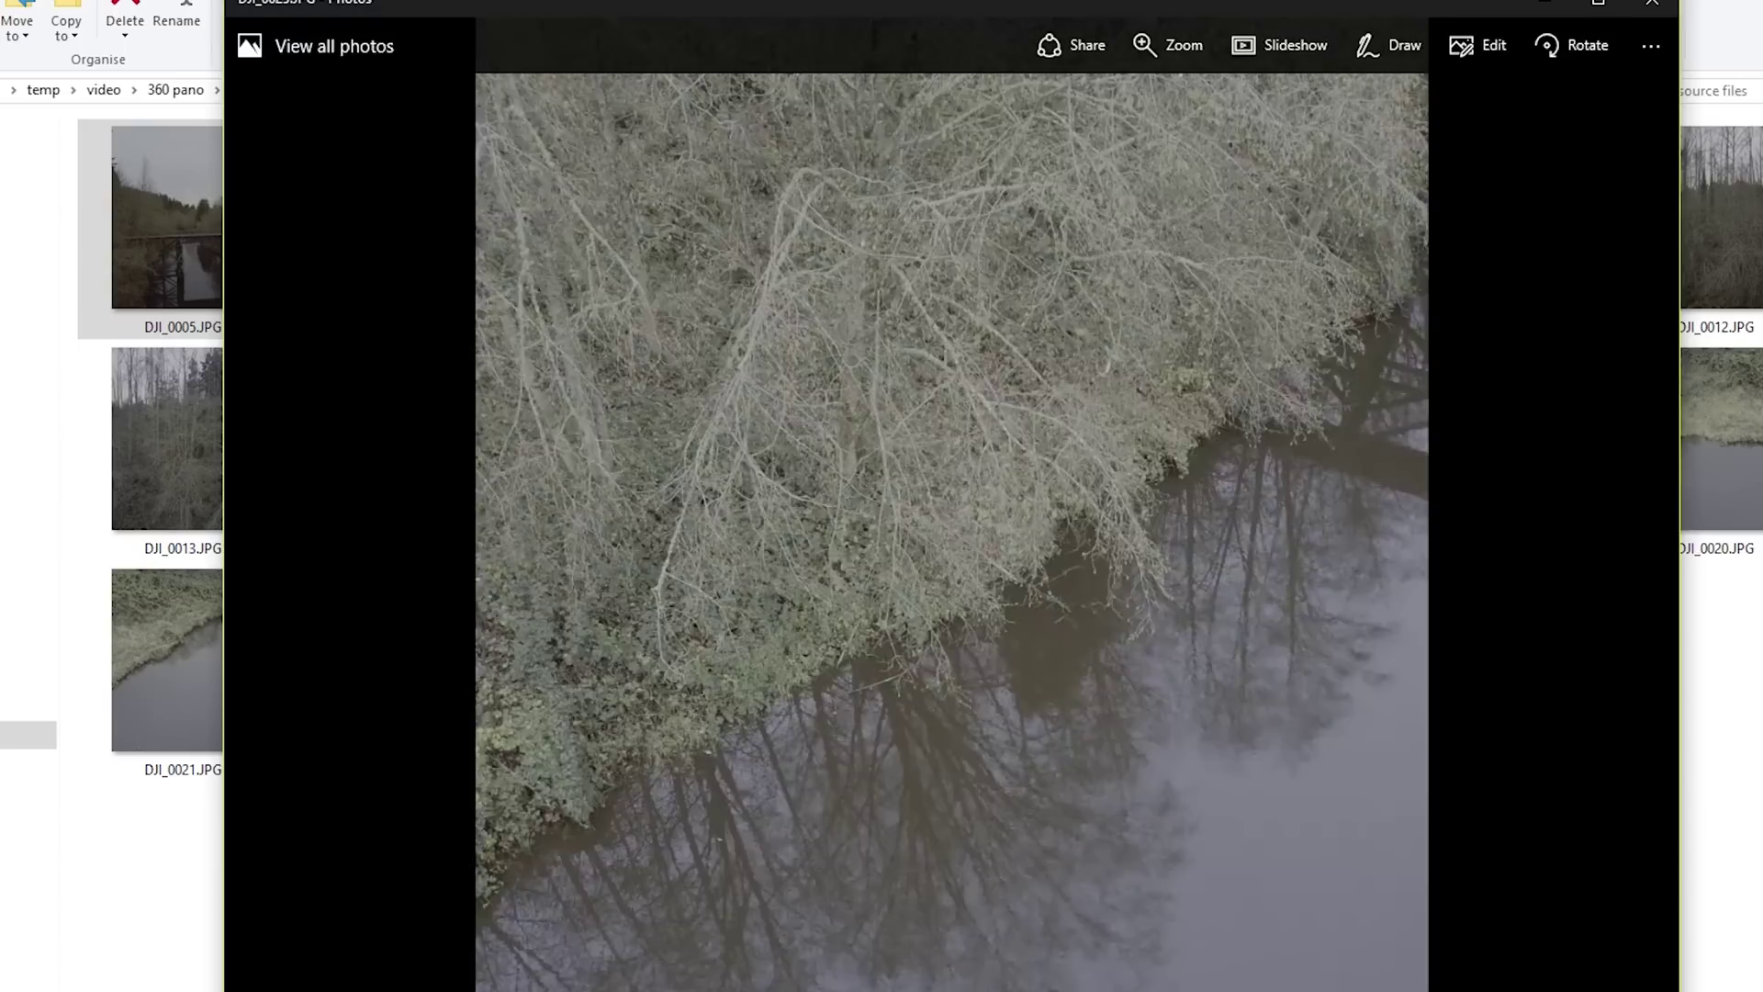
pyautogui.press('Right')
pyautogui.press('Right')
pyautogui.press('Right')
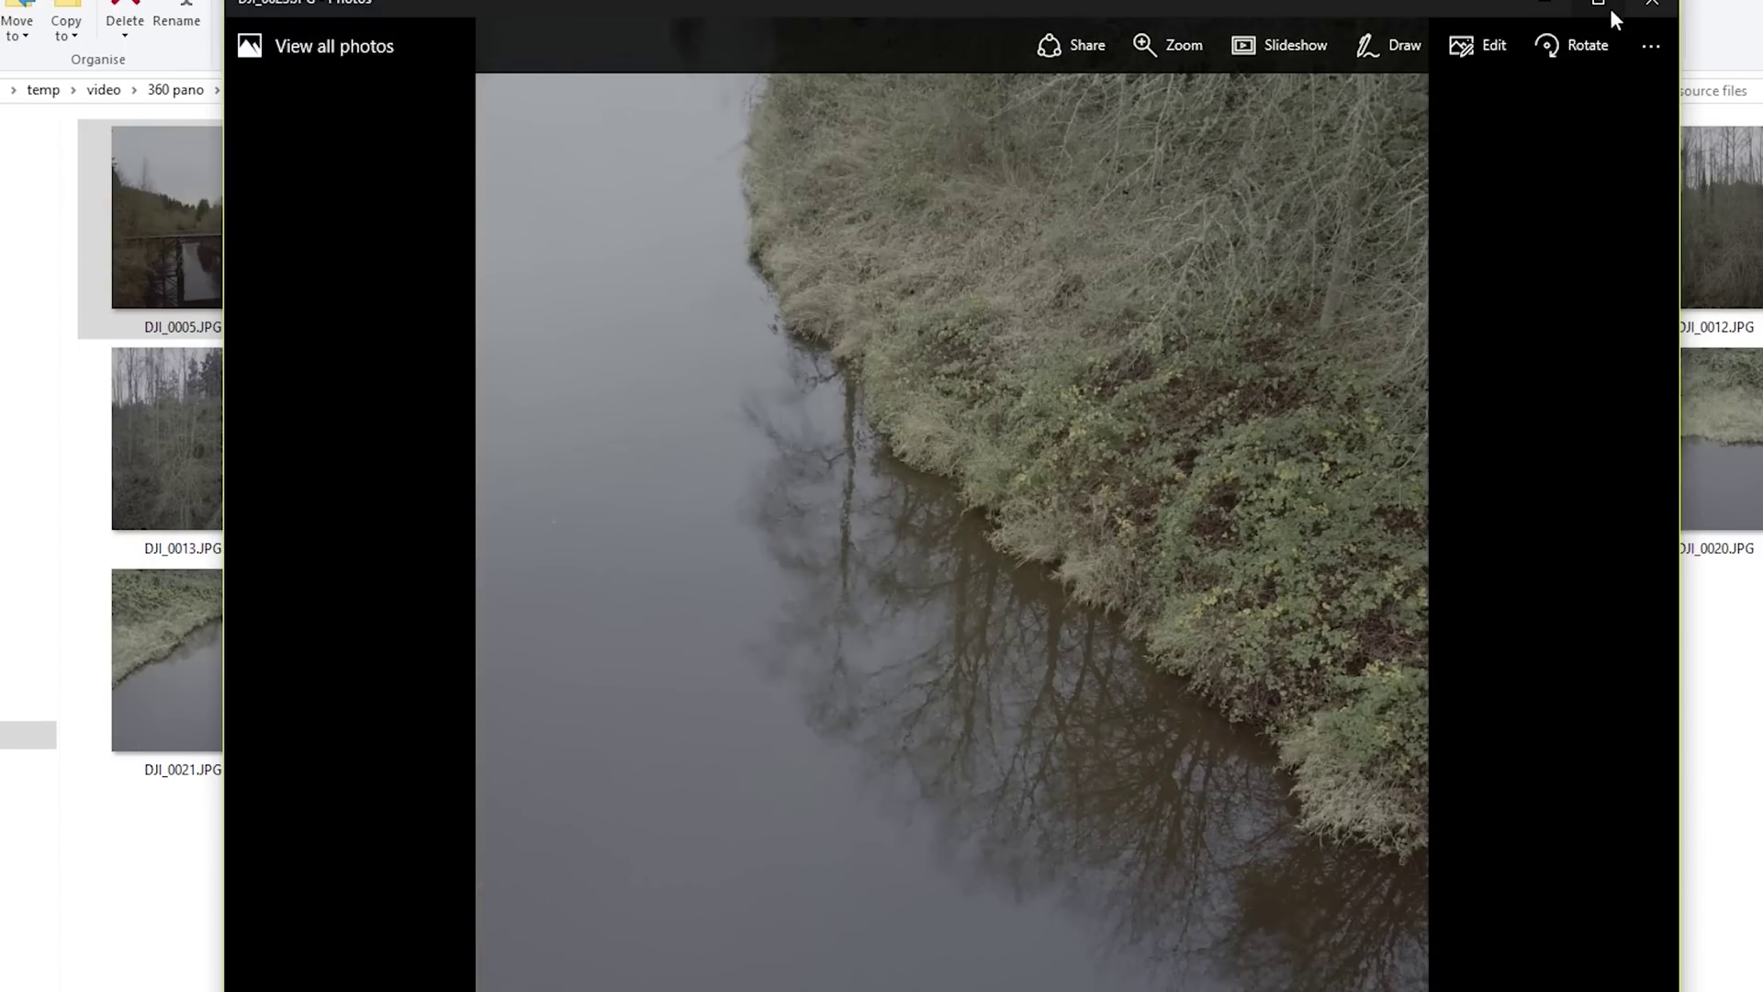
# Step: Step through the next drone photos and close the Photos viewer
pyautogui.click(1634, 14)
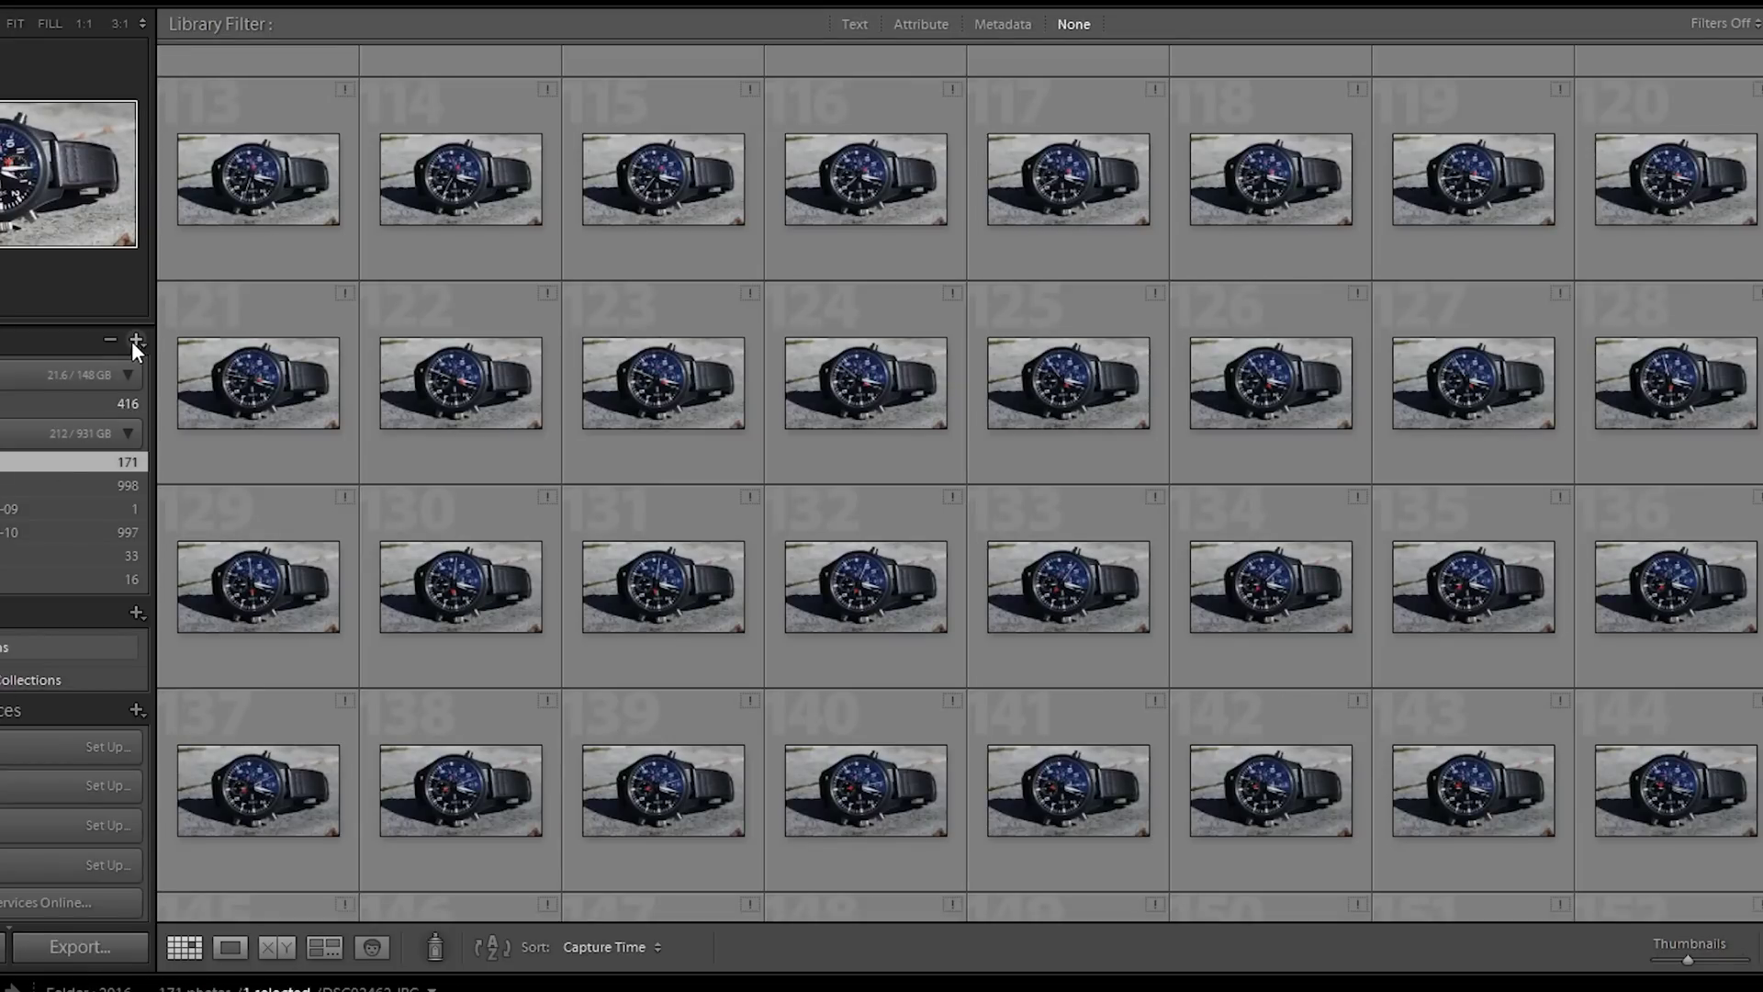
# Step: Add the source files folder to Lightroom and open a drone photo in the Develop module
pyautogui.click(135, 340)
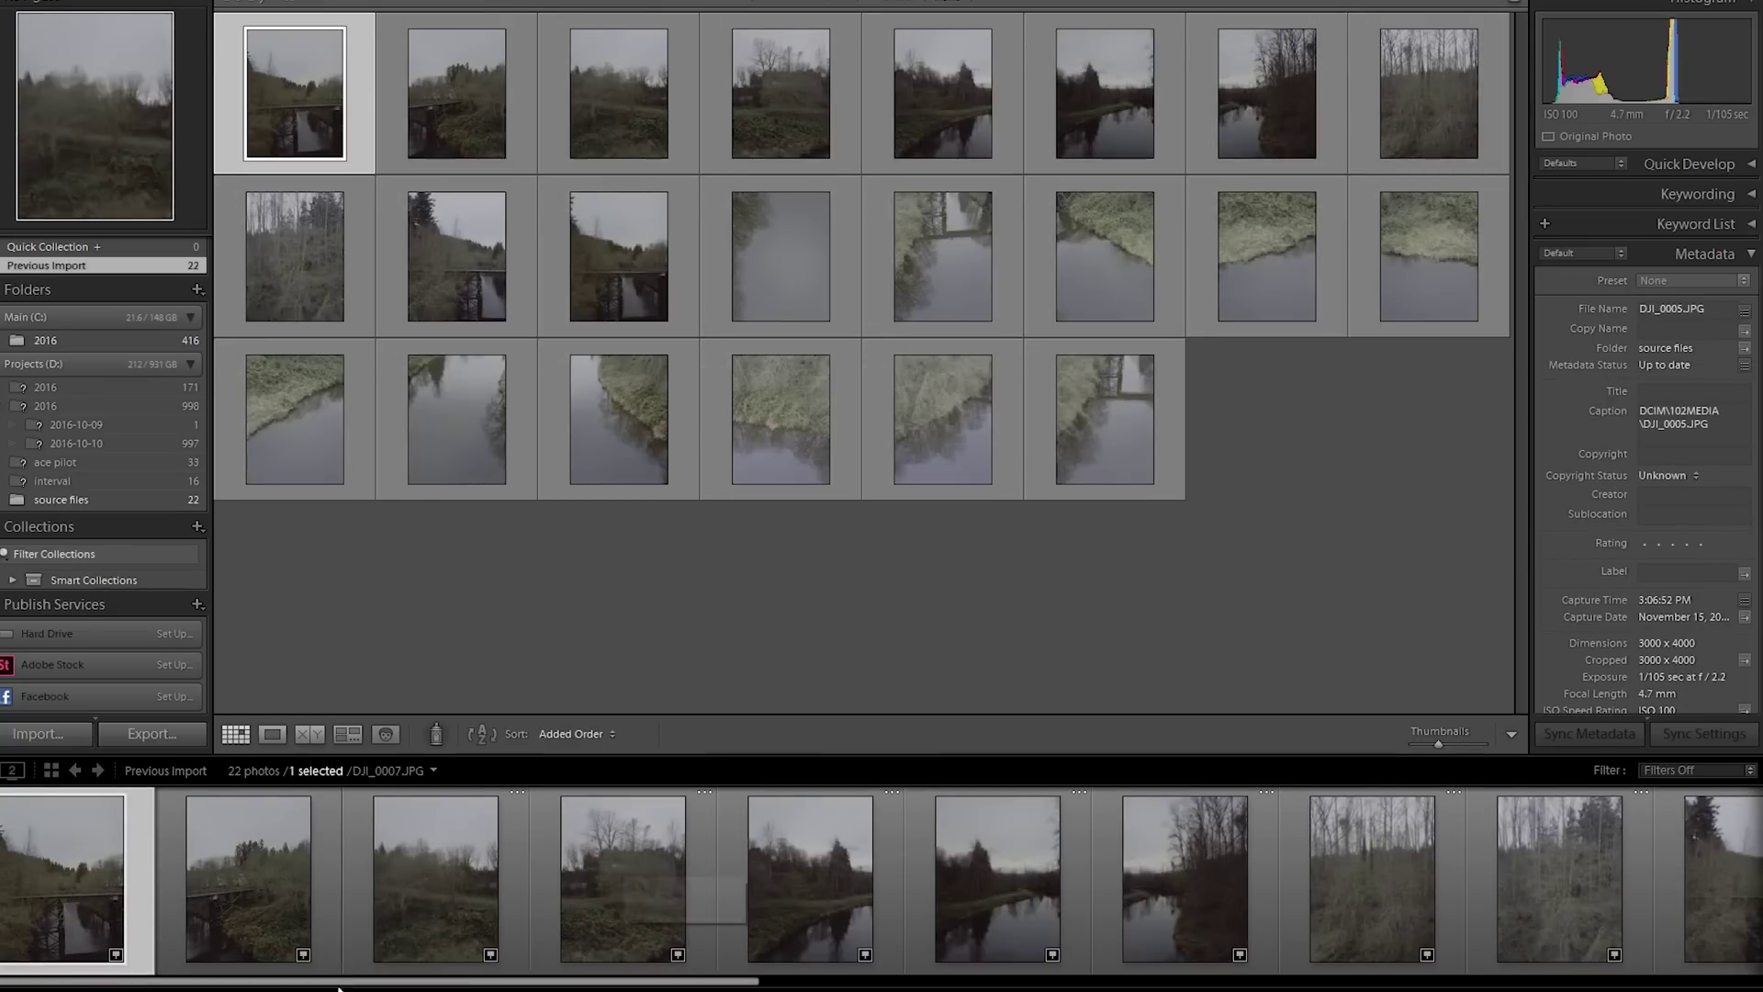
pyautogui.click(1037, 928)
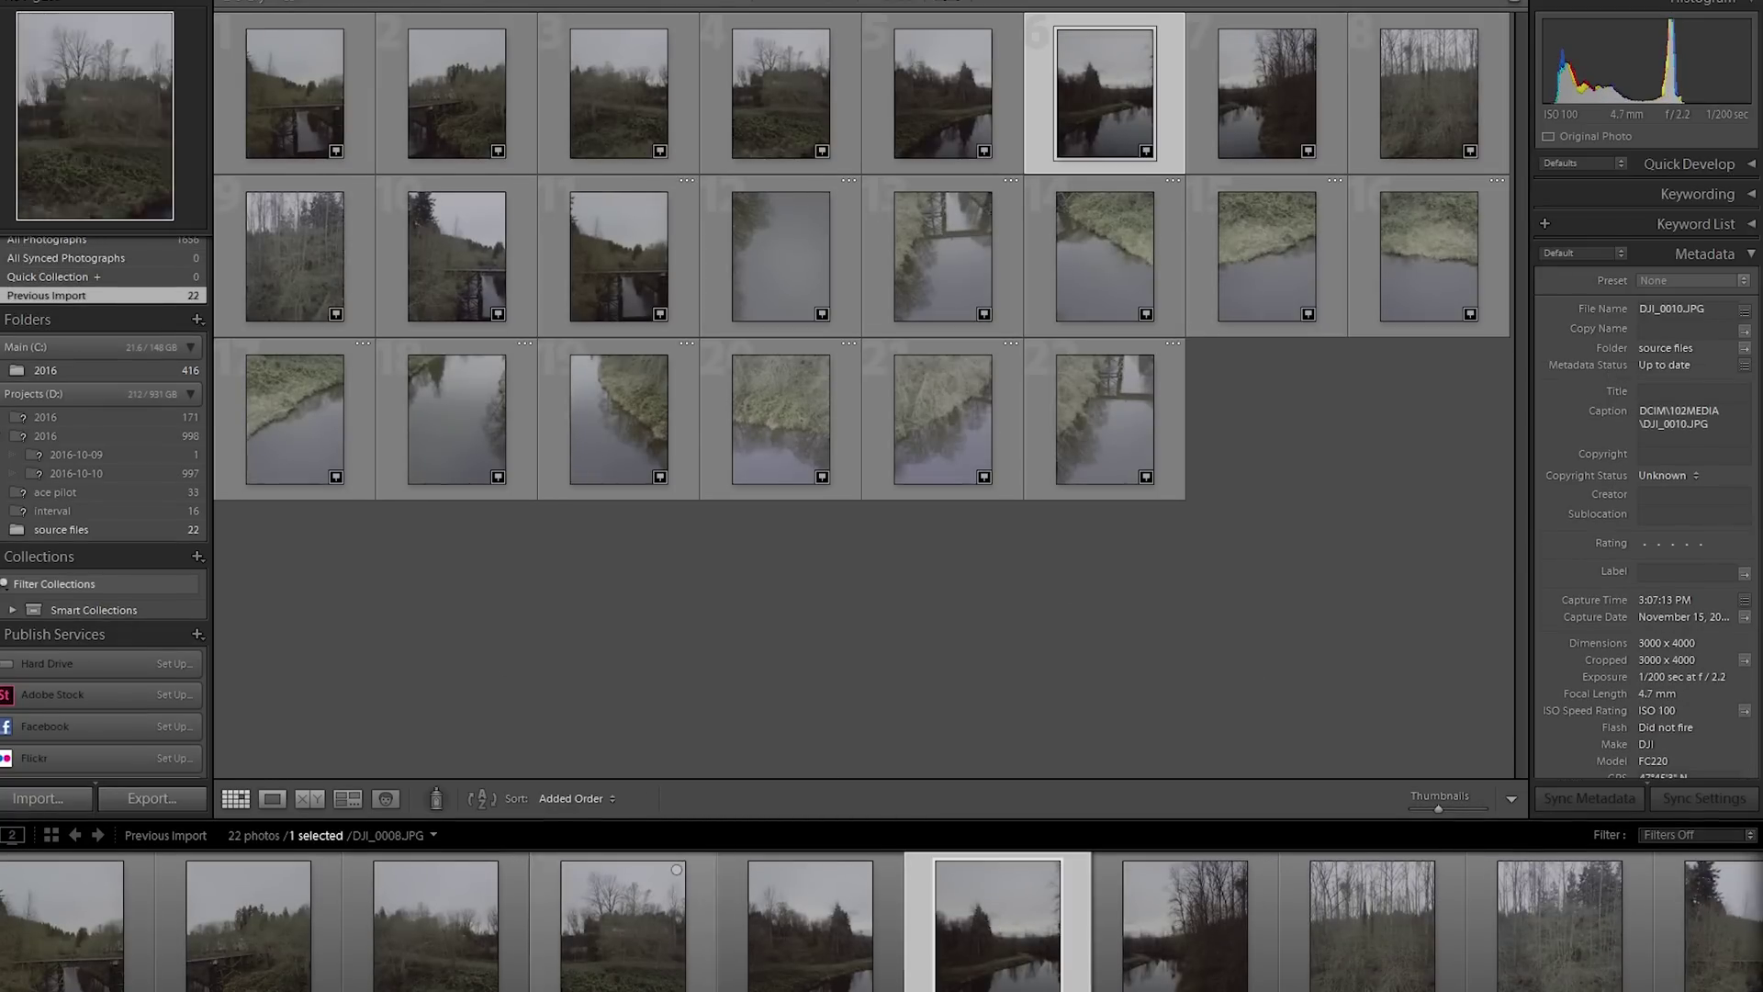
pyautogui.scroll(-5, 625, 919)
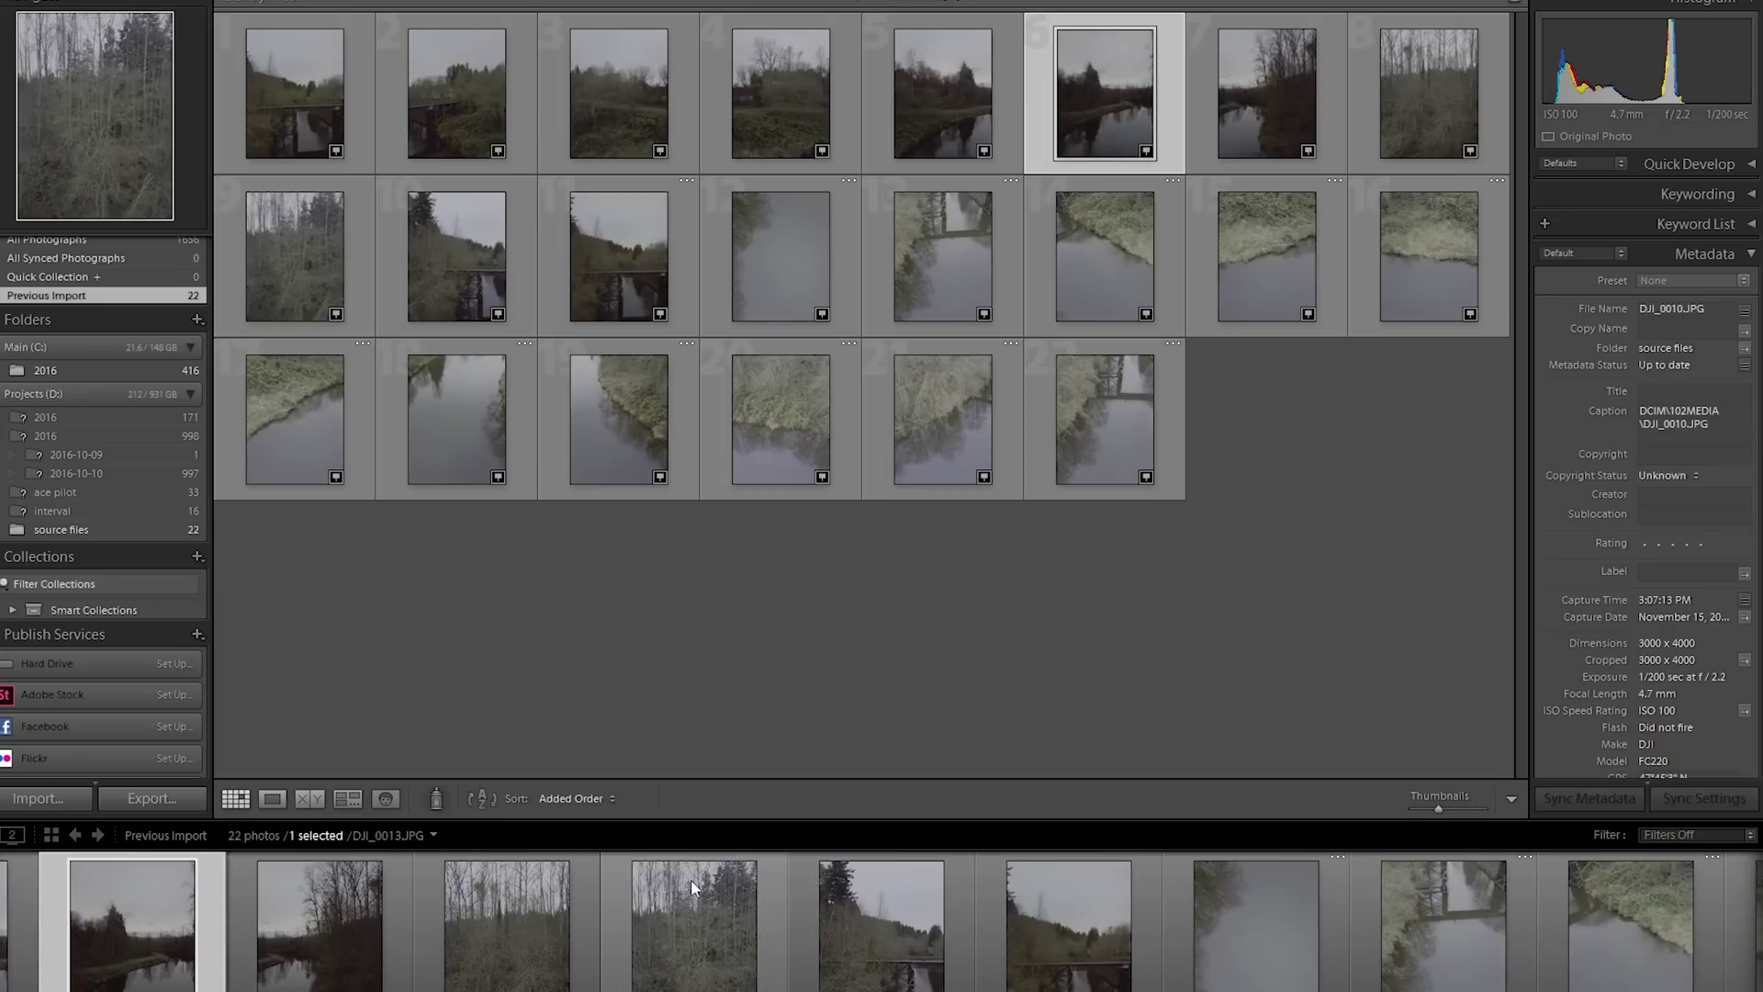
pyautogui.click(742, 916)
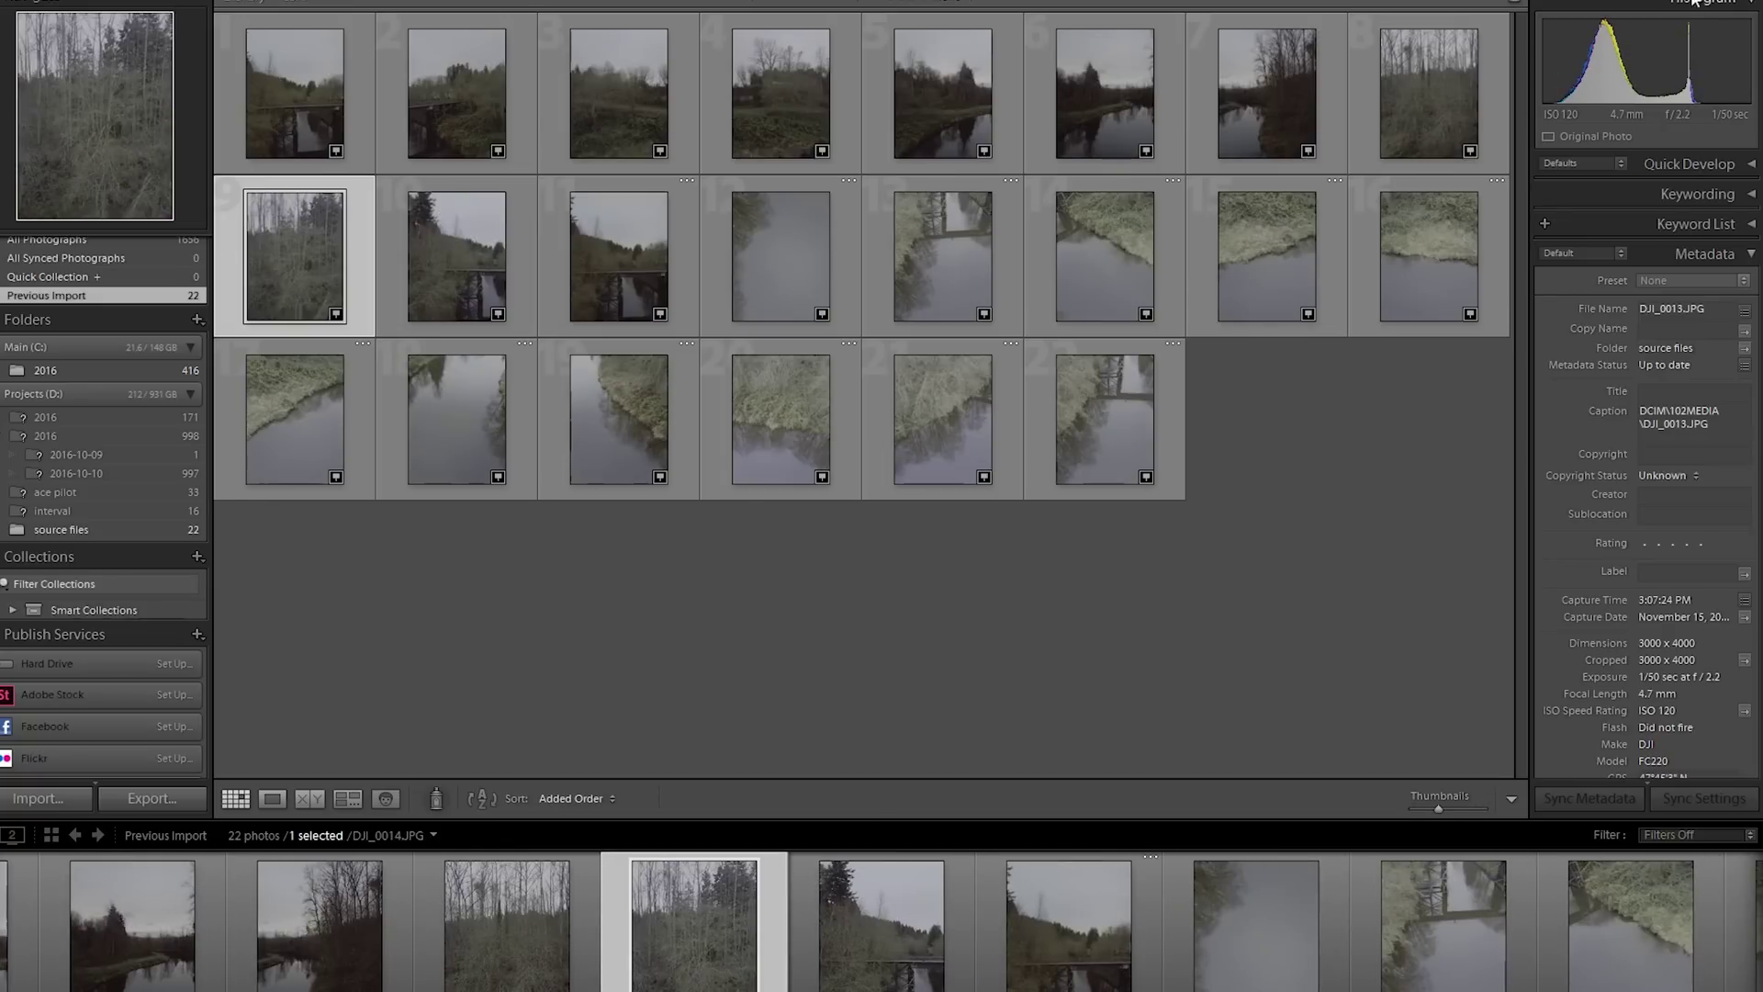
pyautogui.press('d')
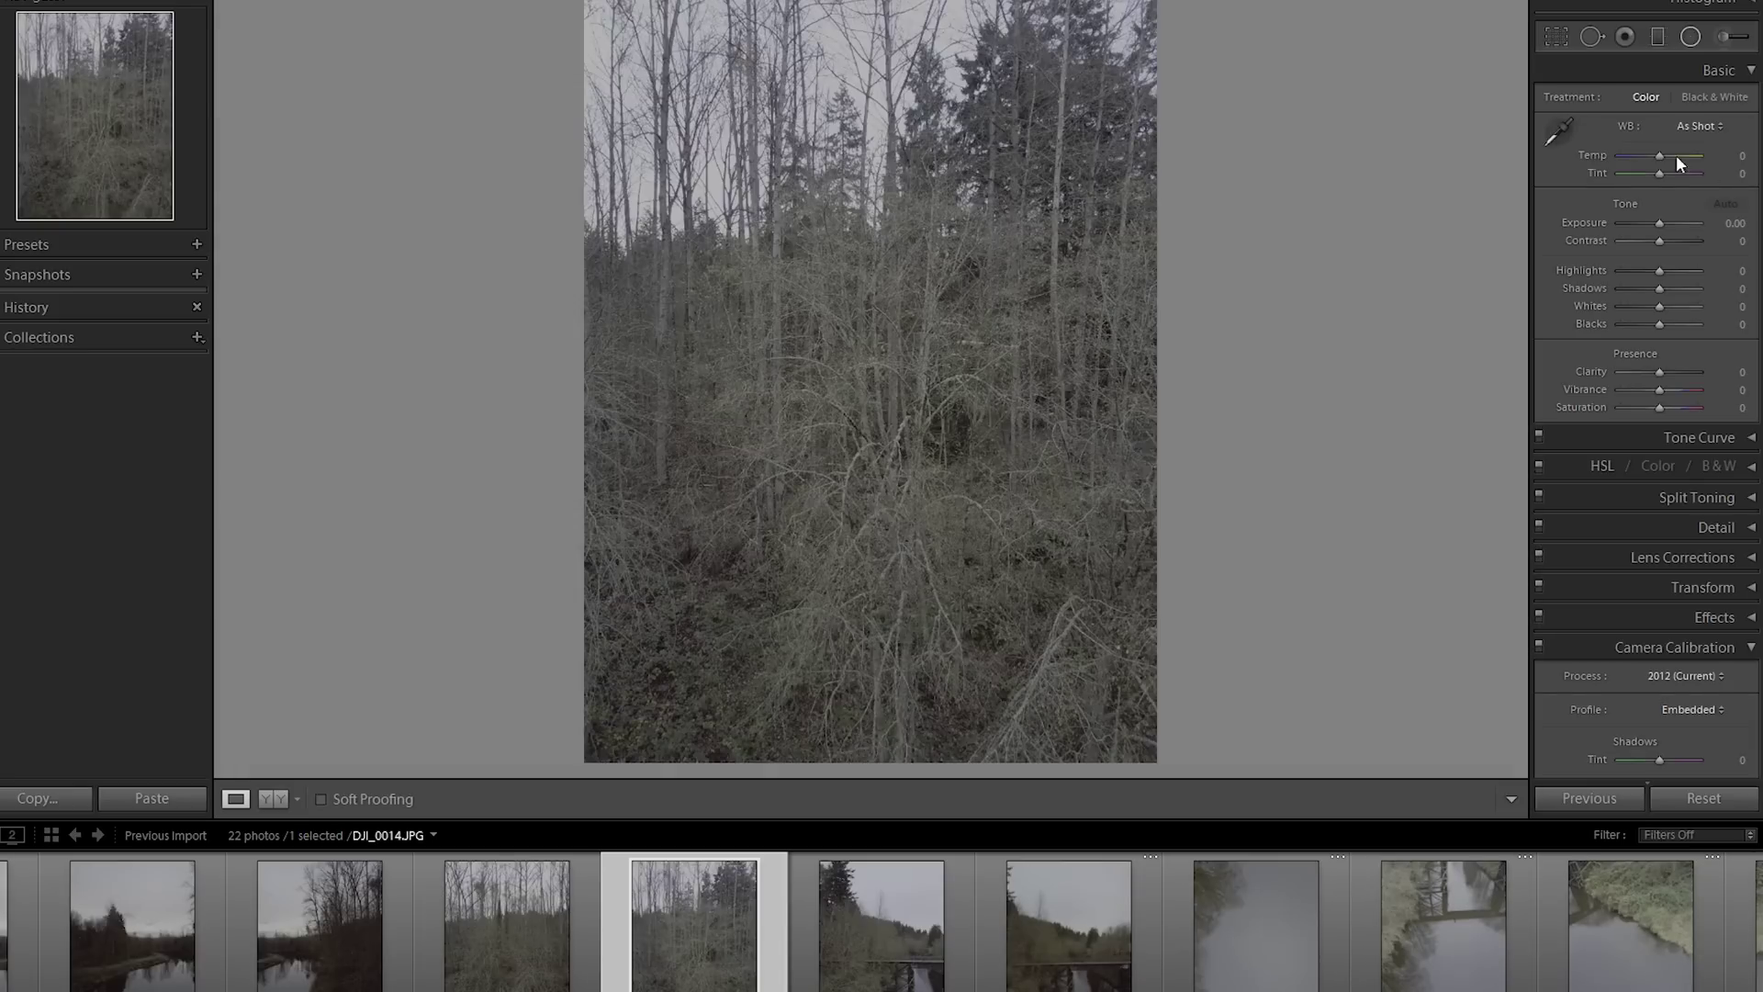
# Step: Edit DJI_0014.JPG: exposure +0.71, contrast +29, highlights −74, shadows −76, clarity +14
pyautogui.click(941, 941)
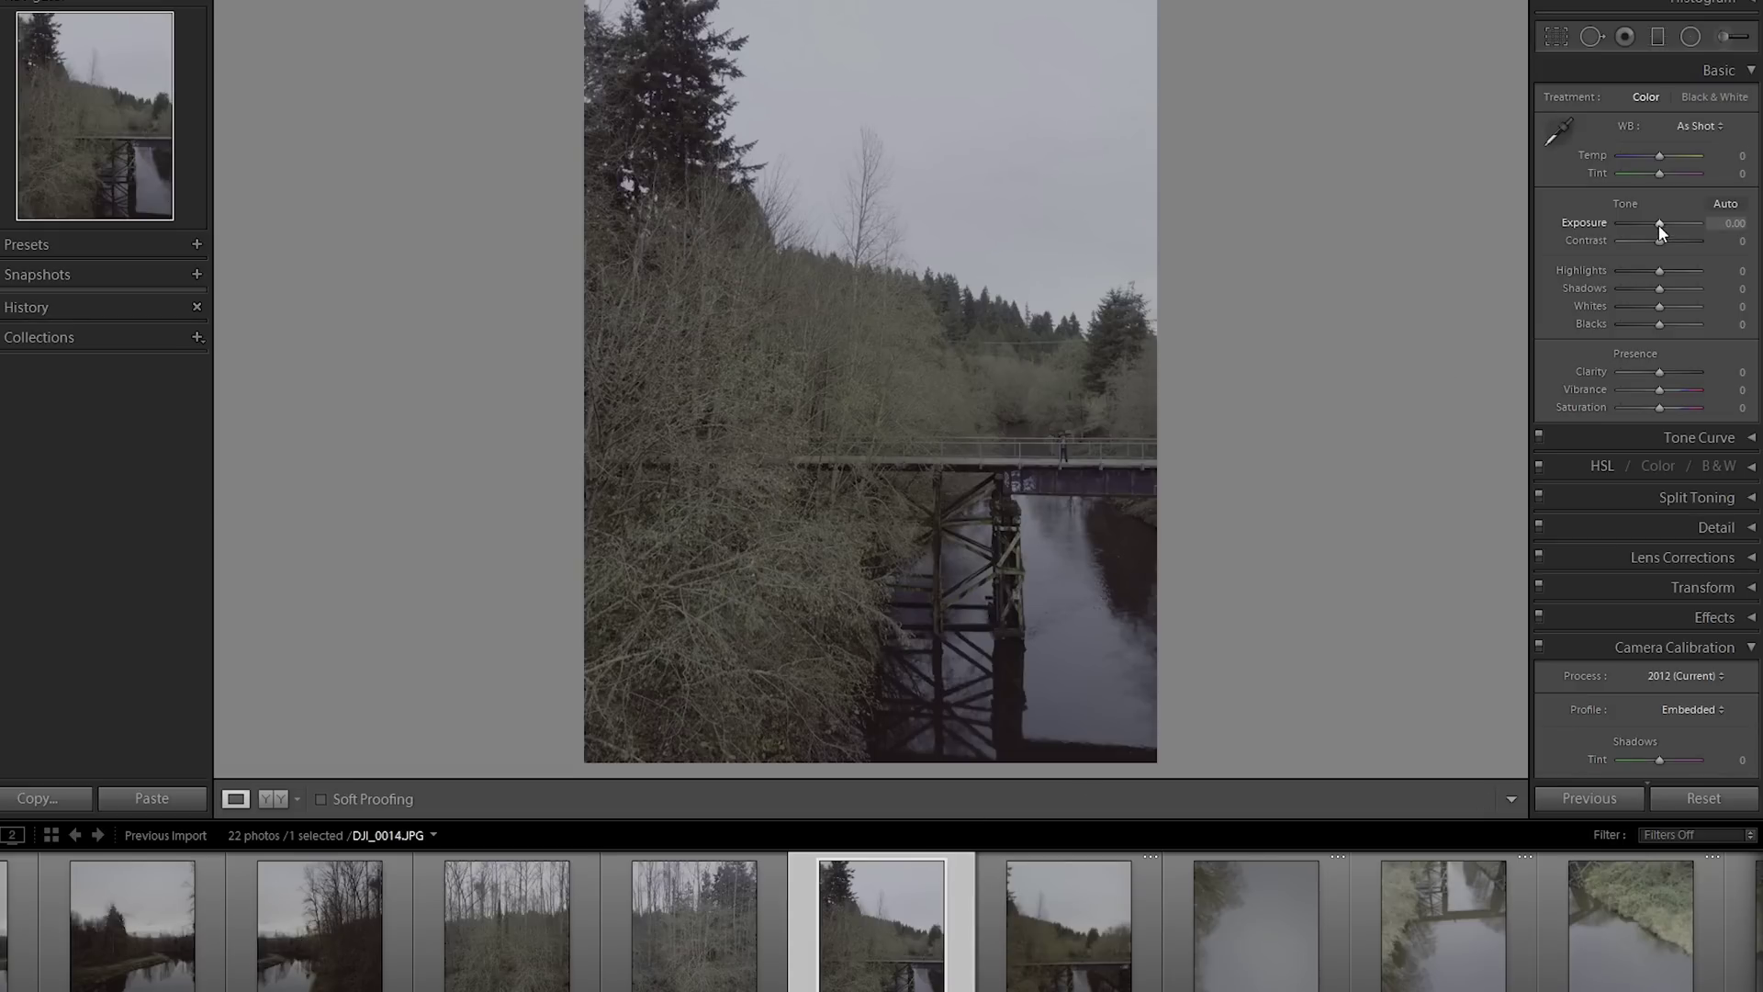
pyautogui.moveTo(1658, 224); pyautogui.dragTo(1659, 325)
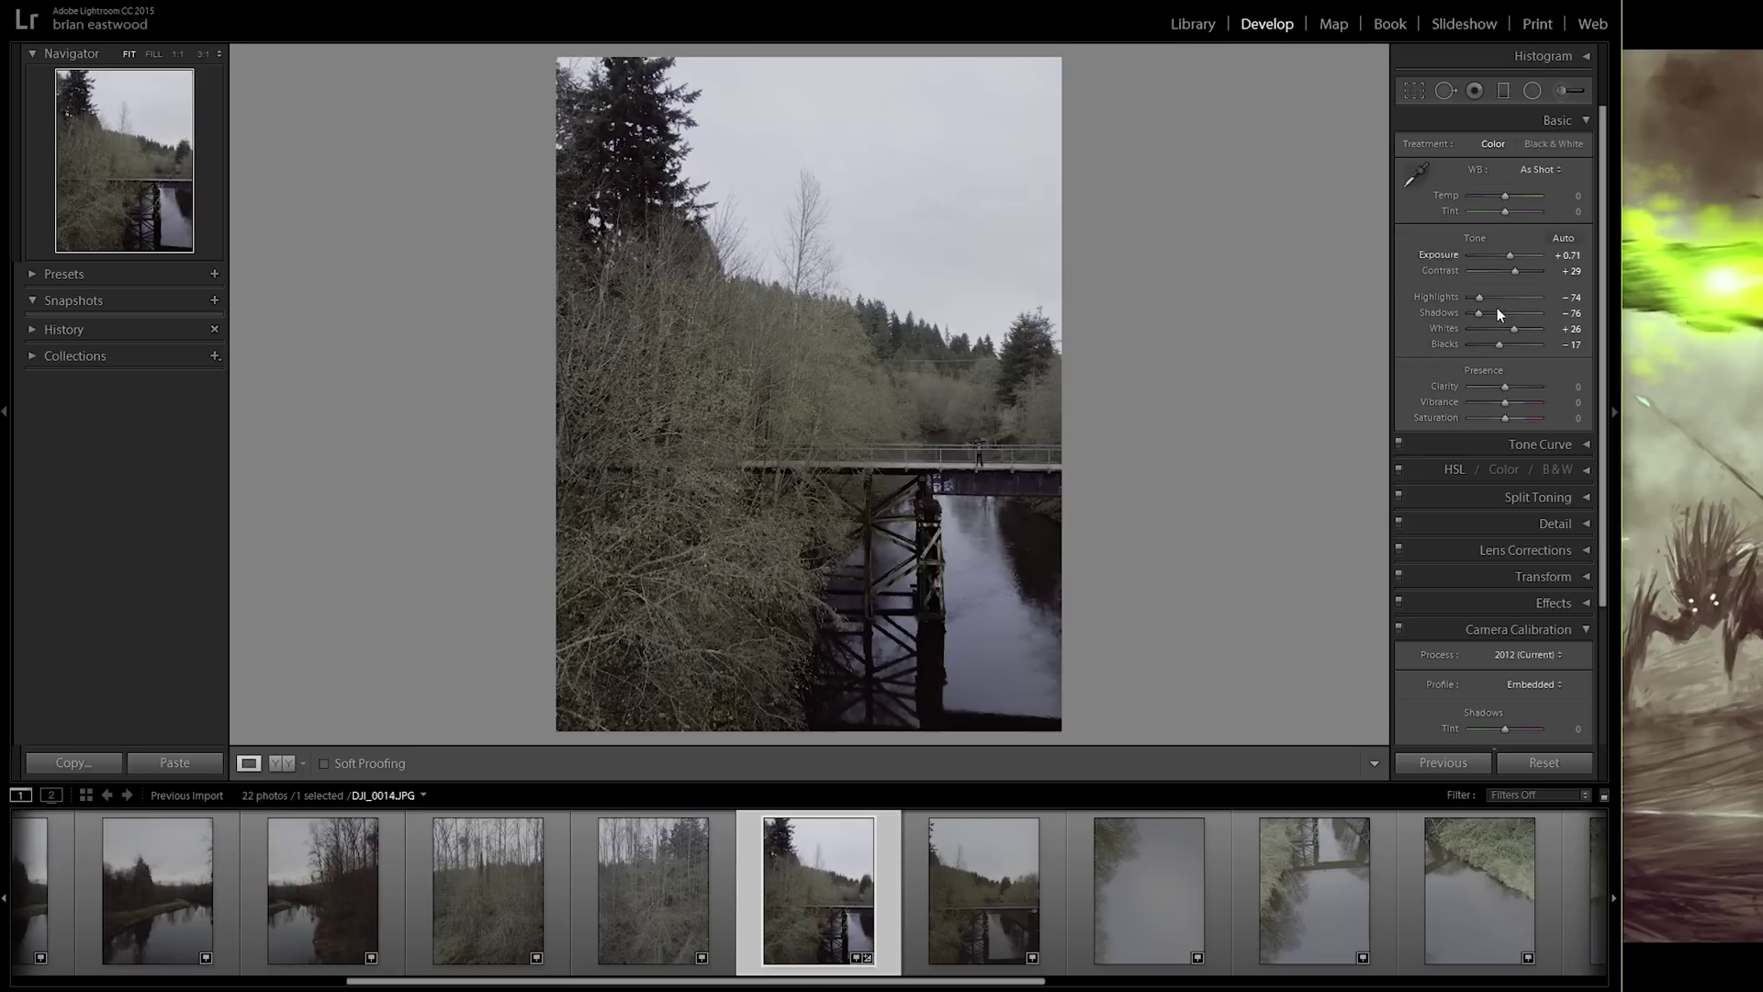
pyautogui.moveTo(1502, 386); pyautogui.dragTo(1508, 383)
# Step: Copy the bridge photo's develop settings
pyautogui.rightClick(838, 874)
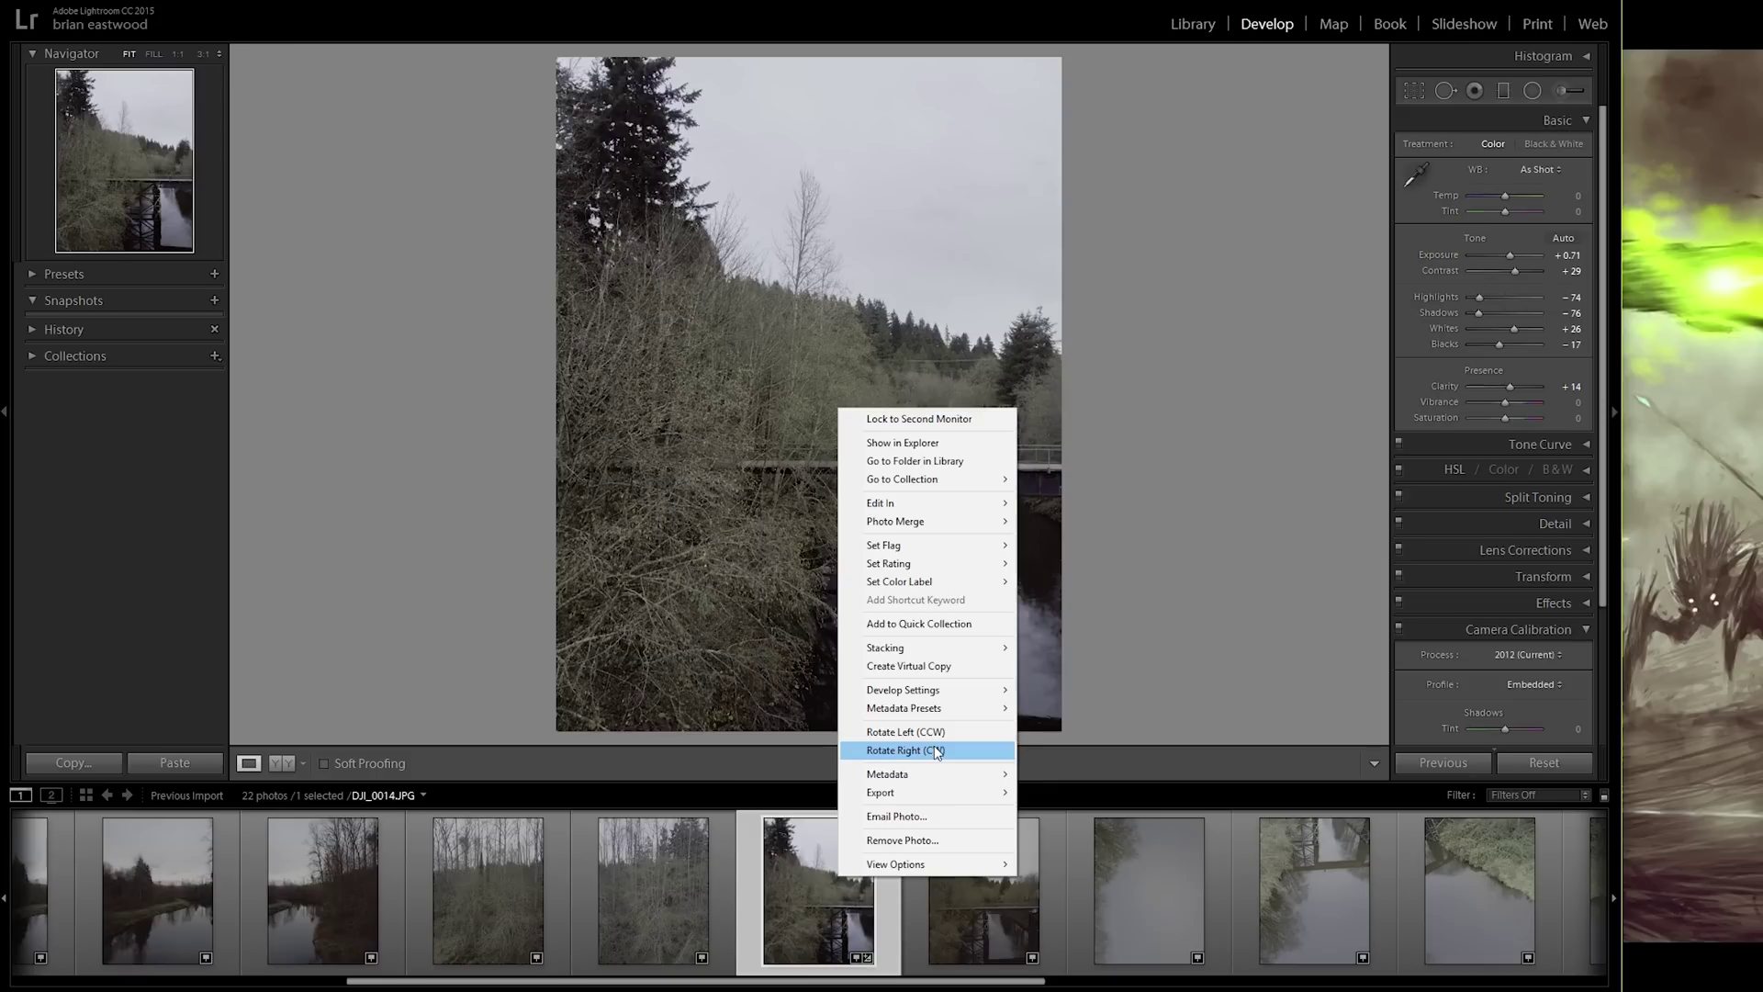
pyautogui.moveTo(942, 690)
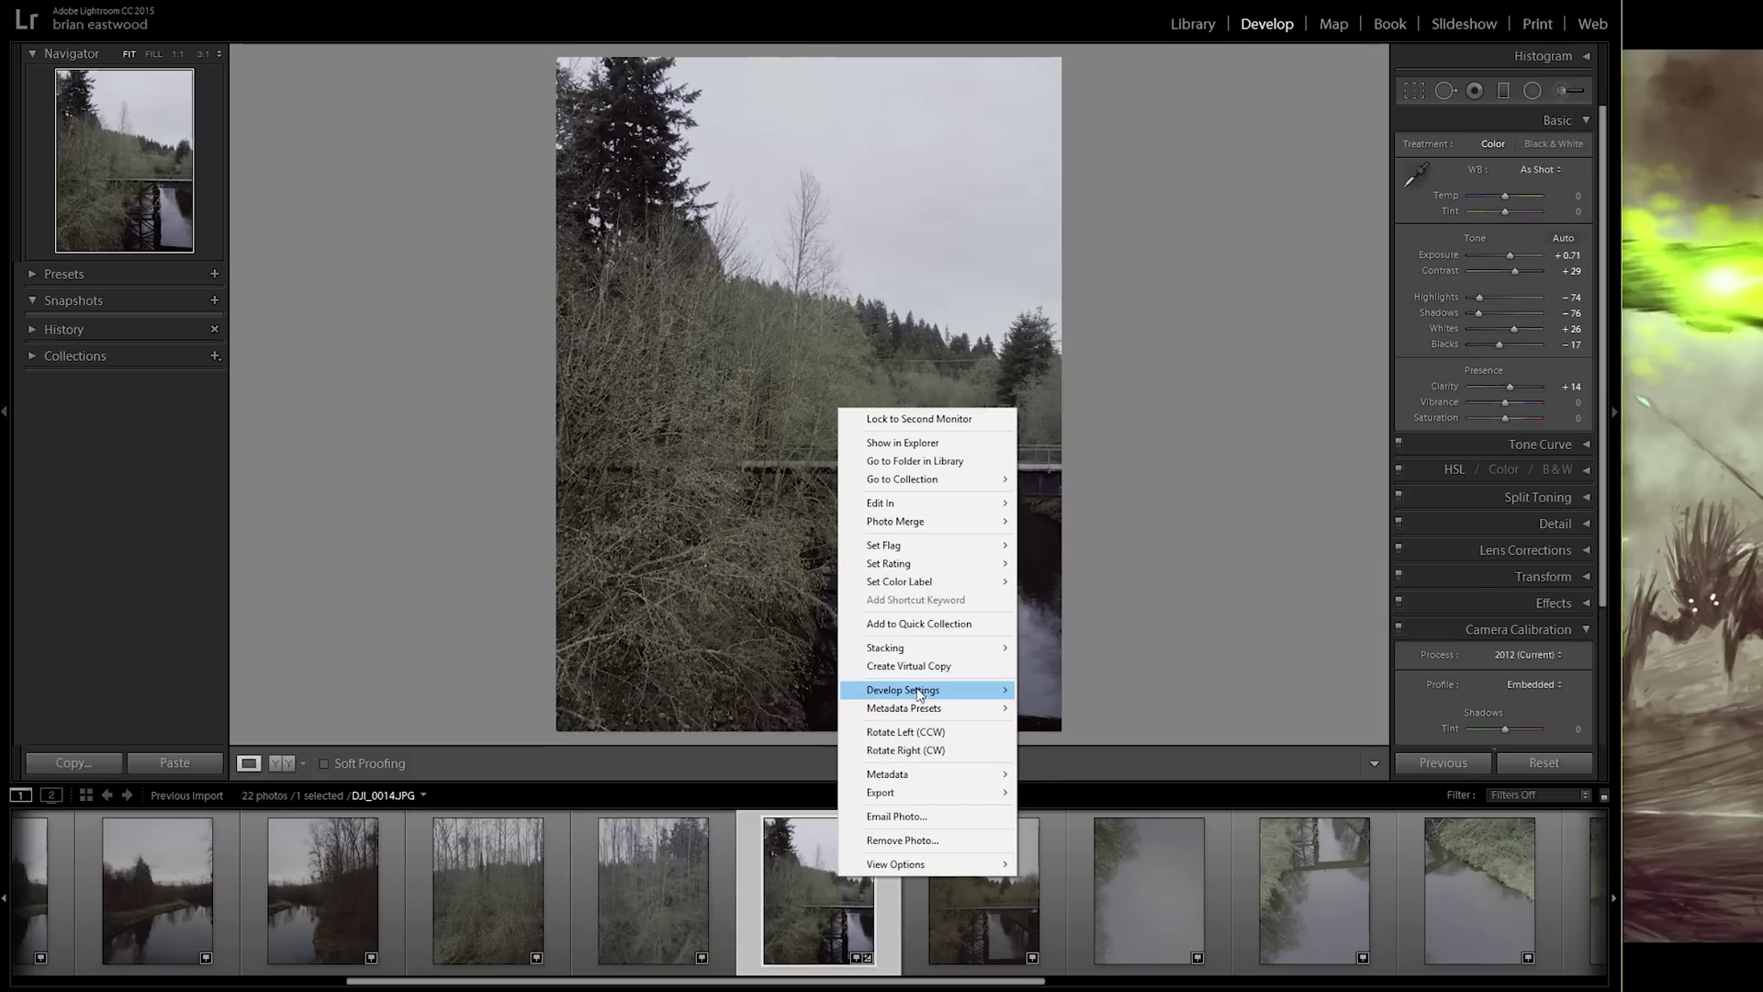
pyautogui.click(671, 756)
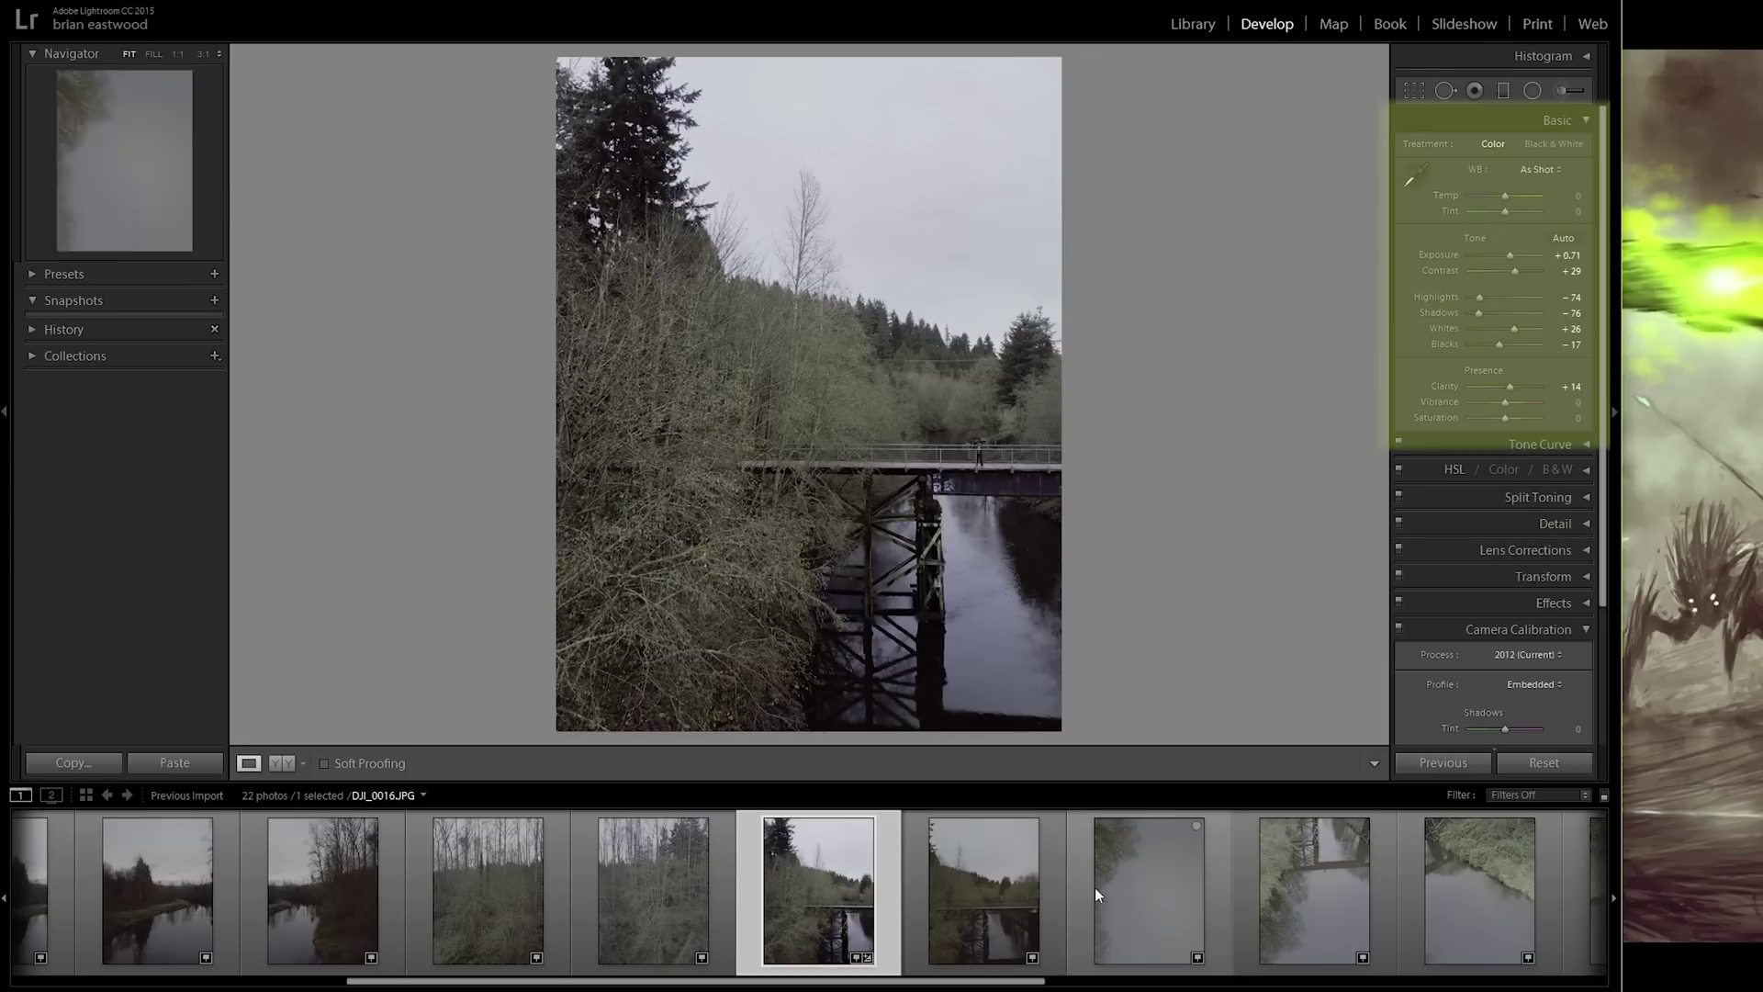
# Step: Browse the filmstrip photos and return to the bridge photo
pyautogui.click(992, 884)
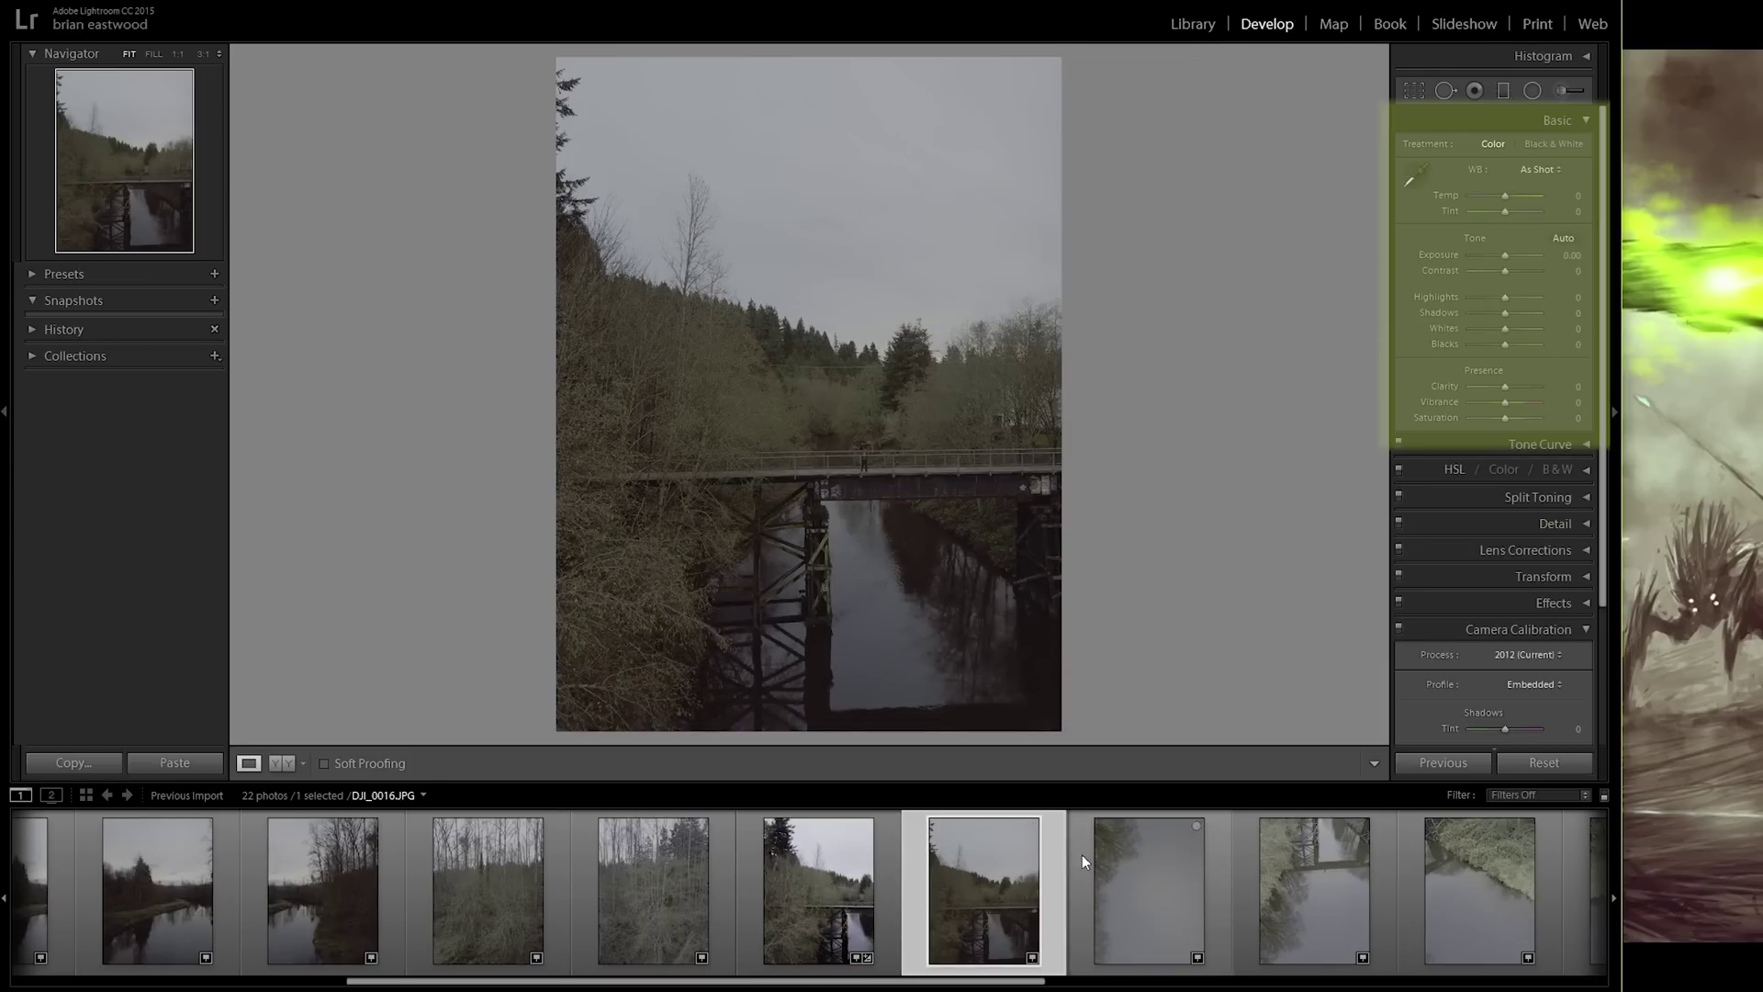
pyautogui.click(1148, 873)
pyautogui.click(1290, 896)
pyautogui.click(491, 895)
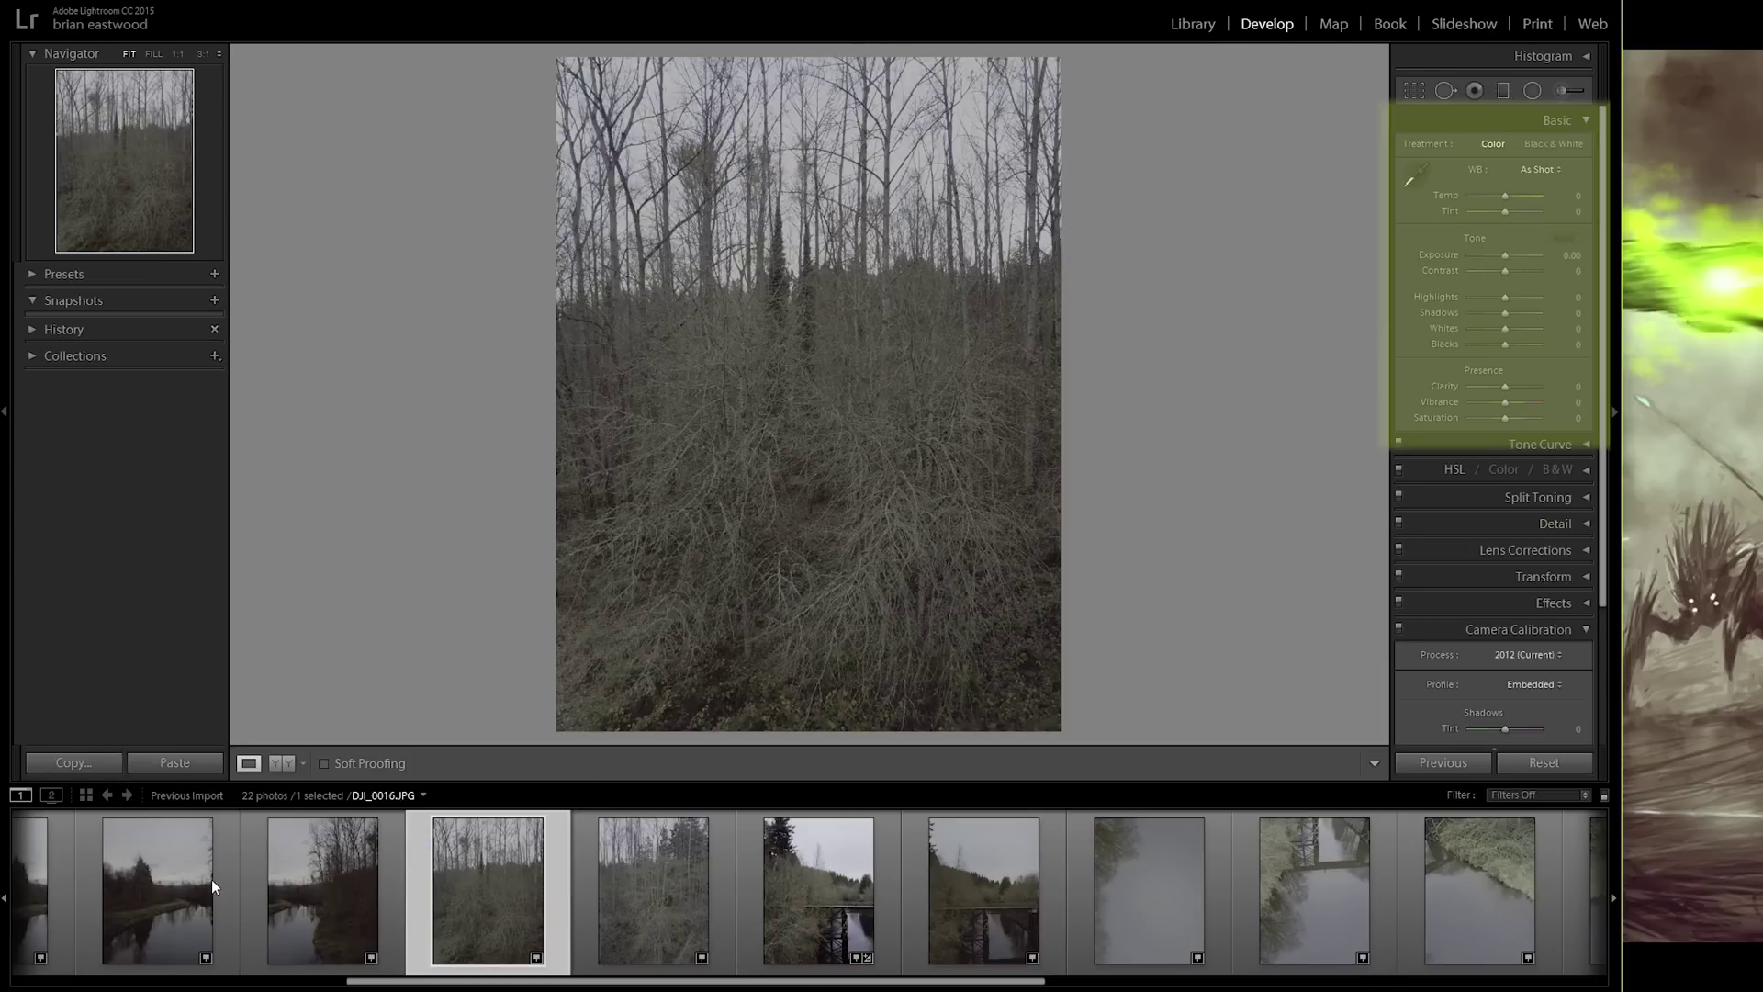
pyautogui.click(318, 873)
pyautogui.click(161, 887)
pyautogui.click(787, 913)
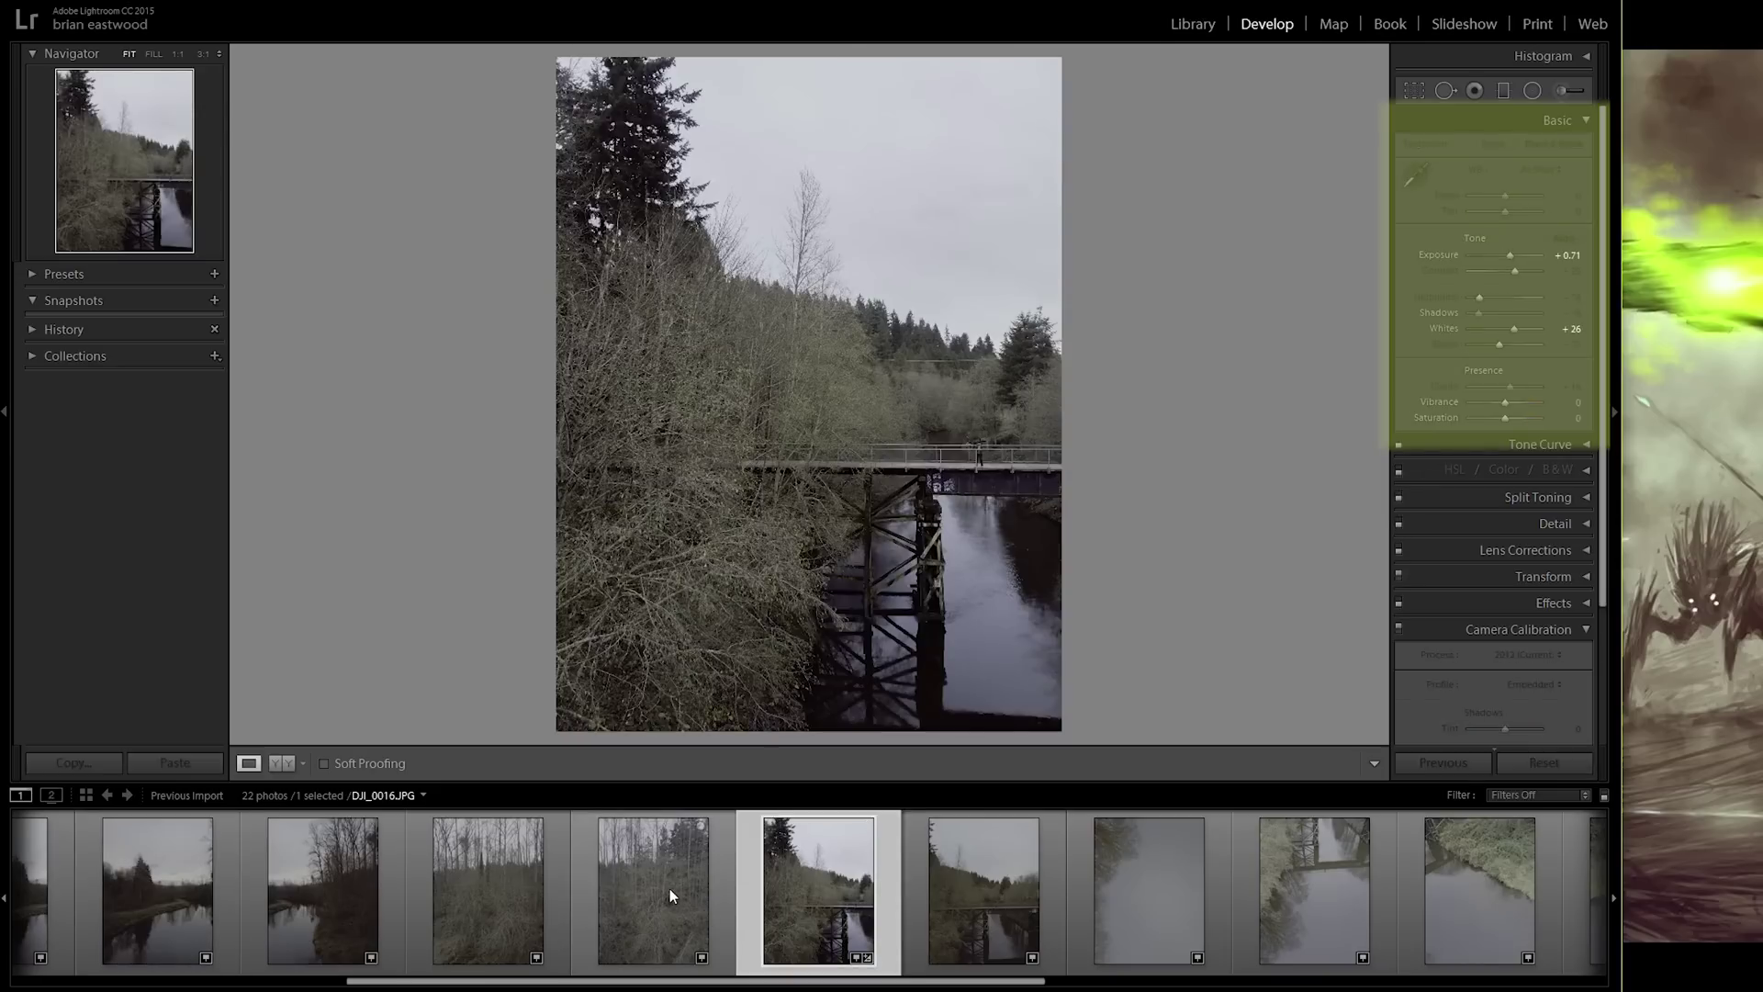
pyautogui.click(669, 888)
pyautogui.scroll(1, 716, 890)
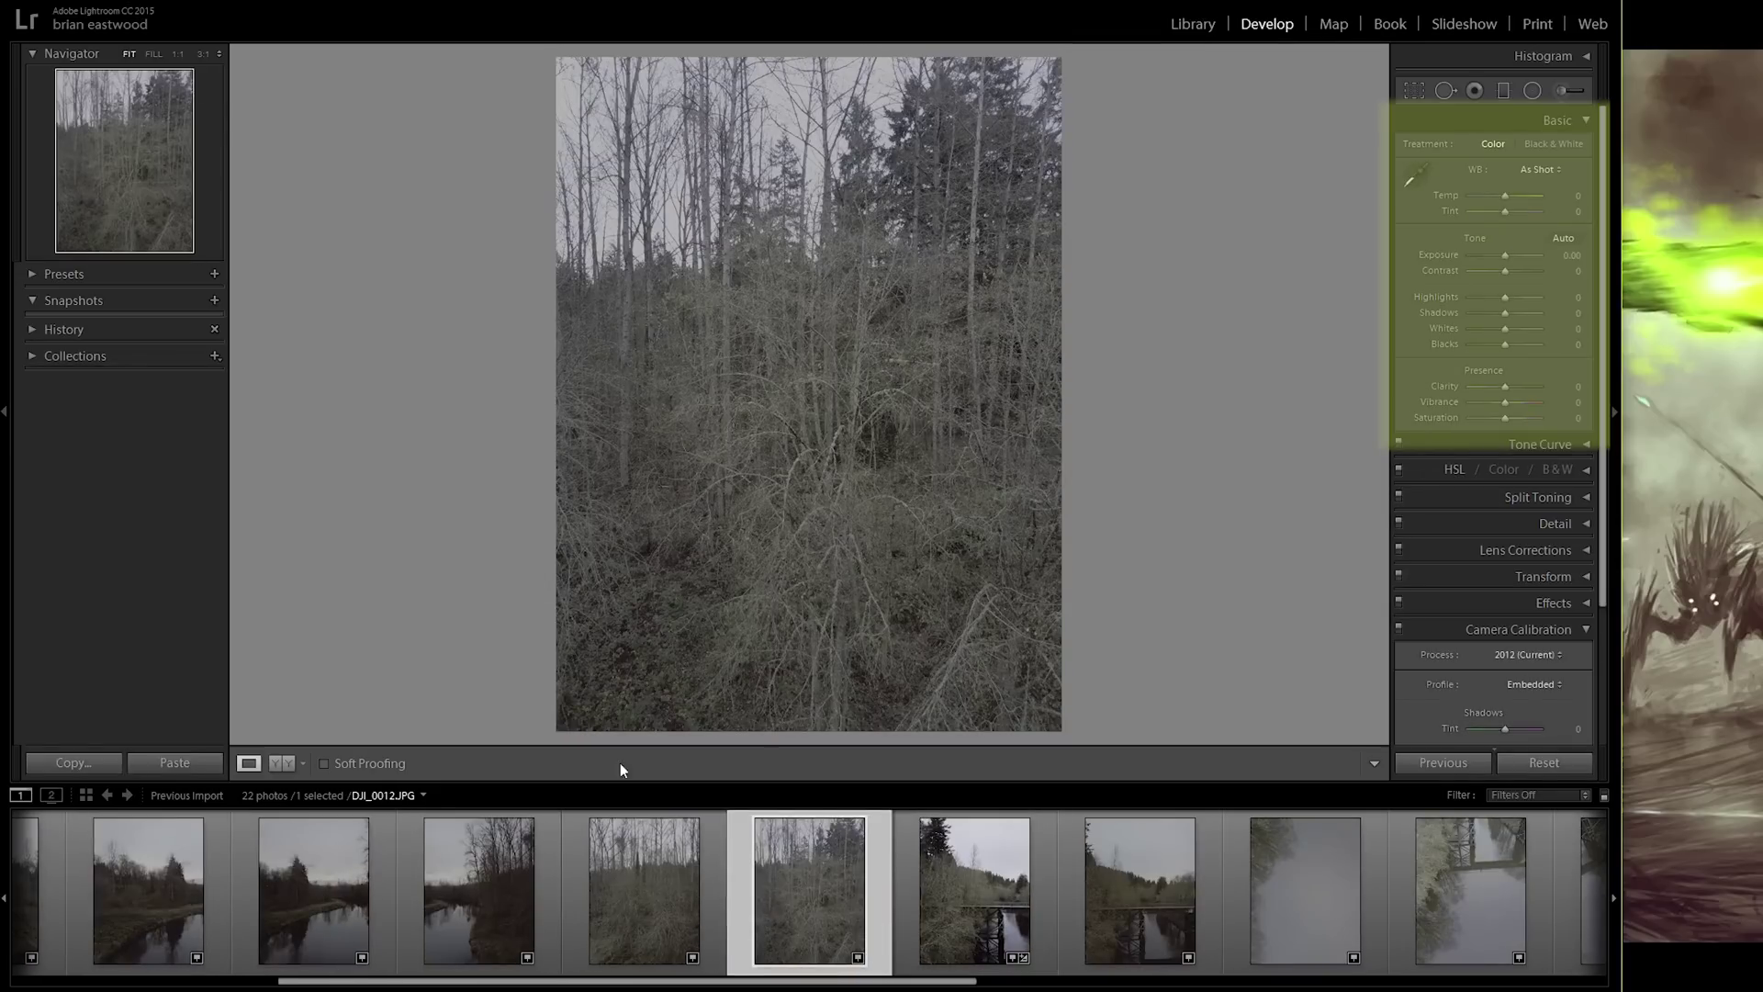
pyautogui.click(948, 896)
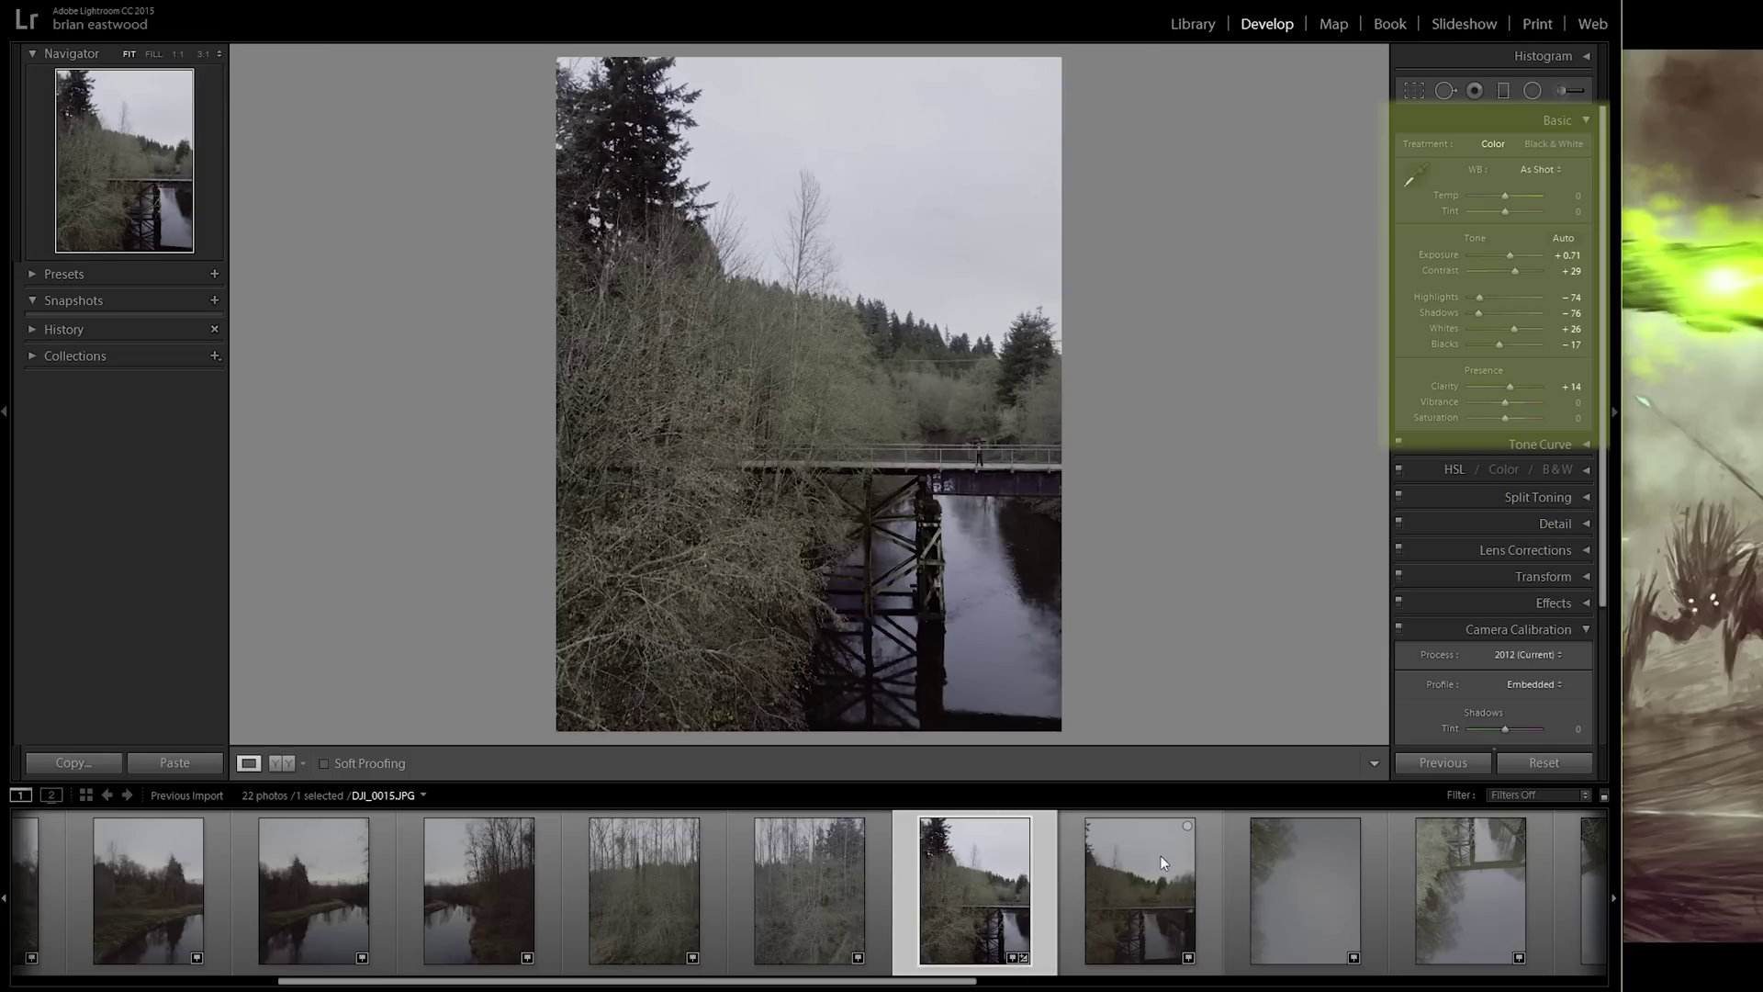
# Step: Paste the copied settings onto the other 21 photos, excluding DJI_0014
pyautogui.hotkey('ctrl', 'a')
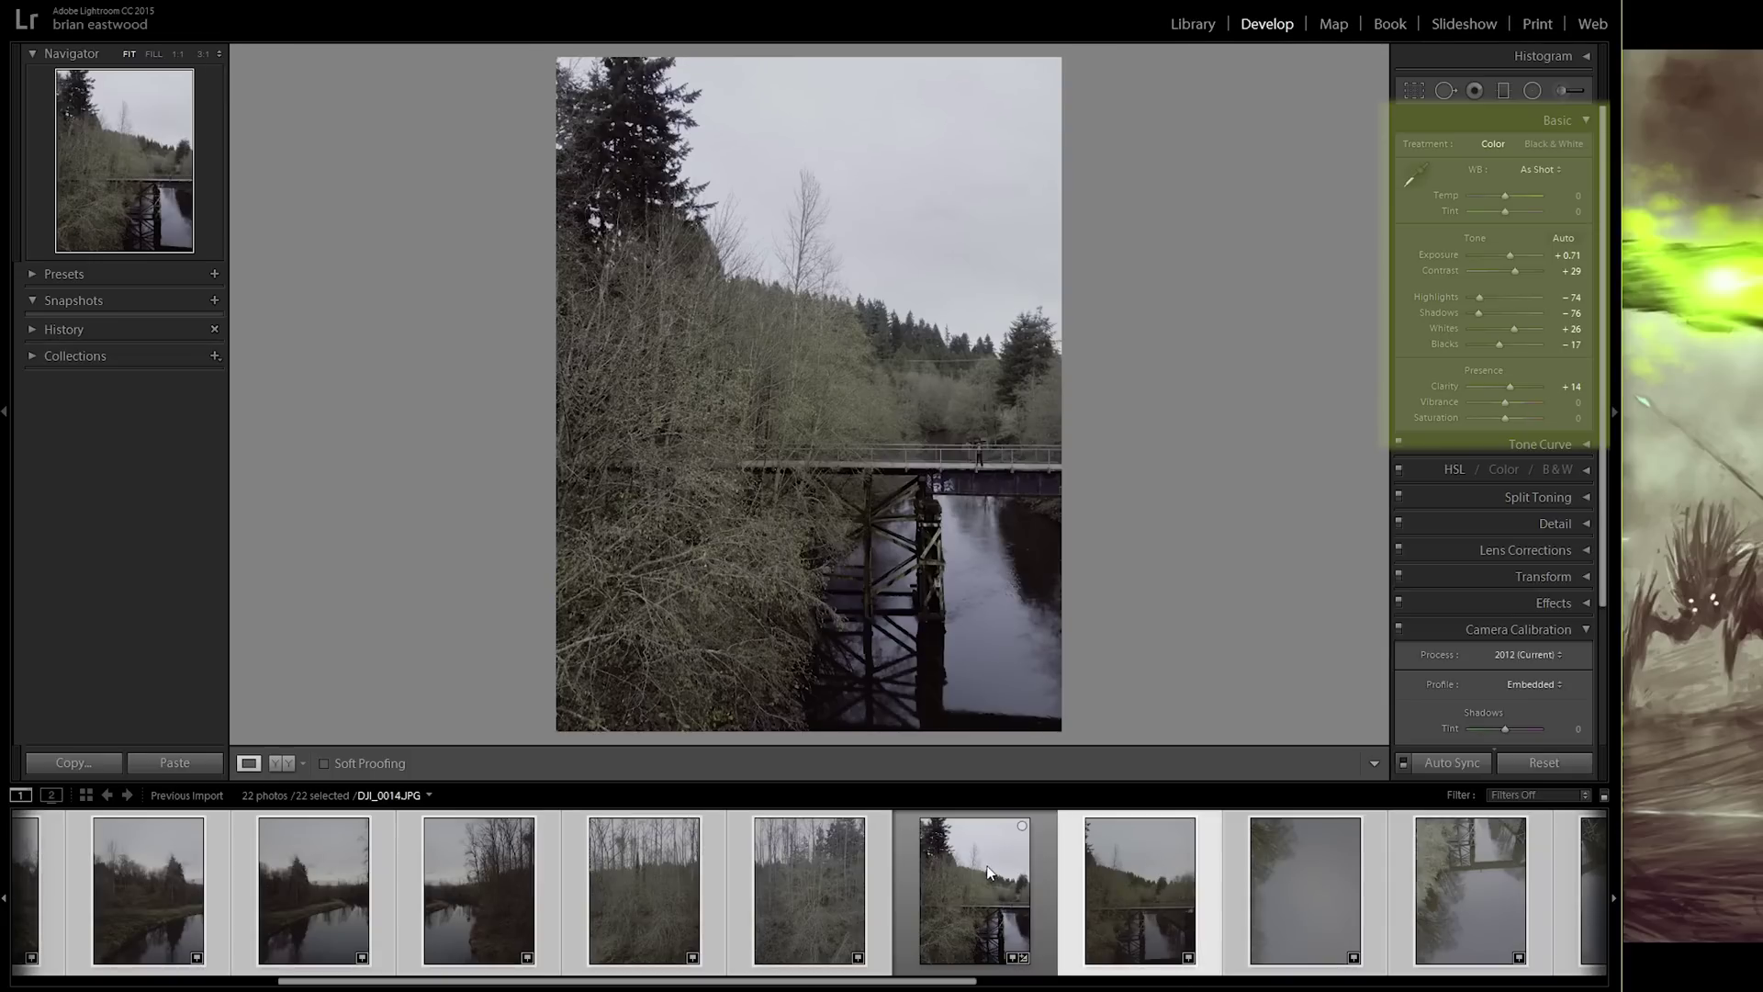
pyautogui.keyDown('ctrl'); pyautogui.click(989, 873); pyautogui.keyUp('ctrl')
pyautogui.rightClick(1124, 869)
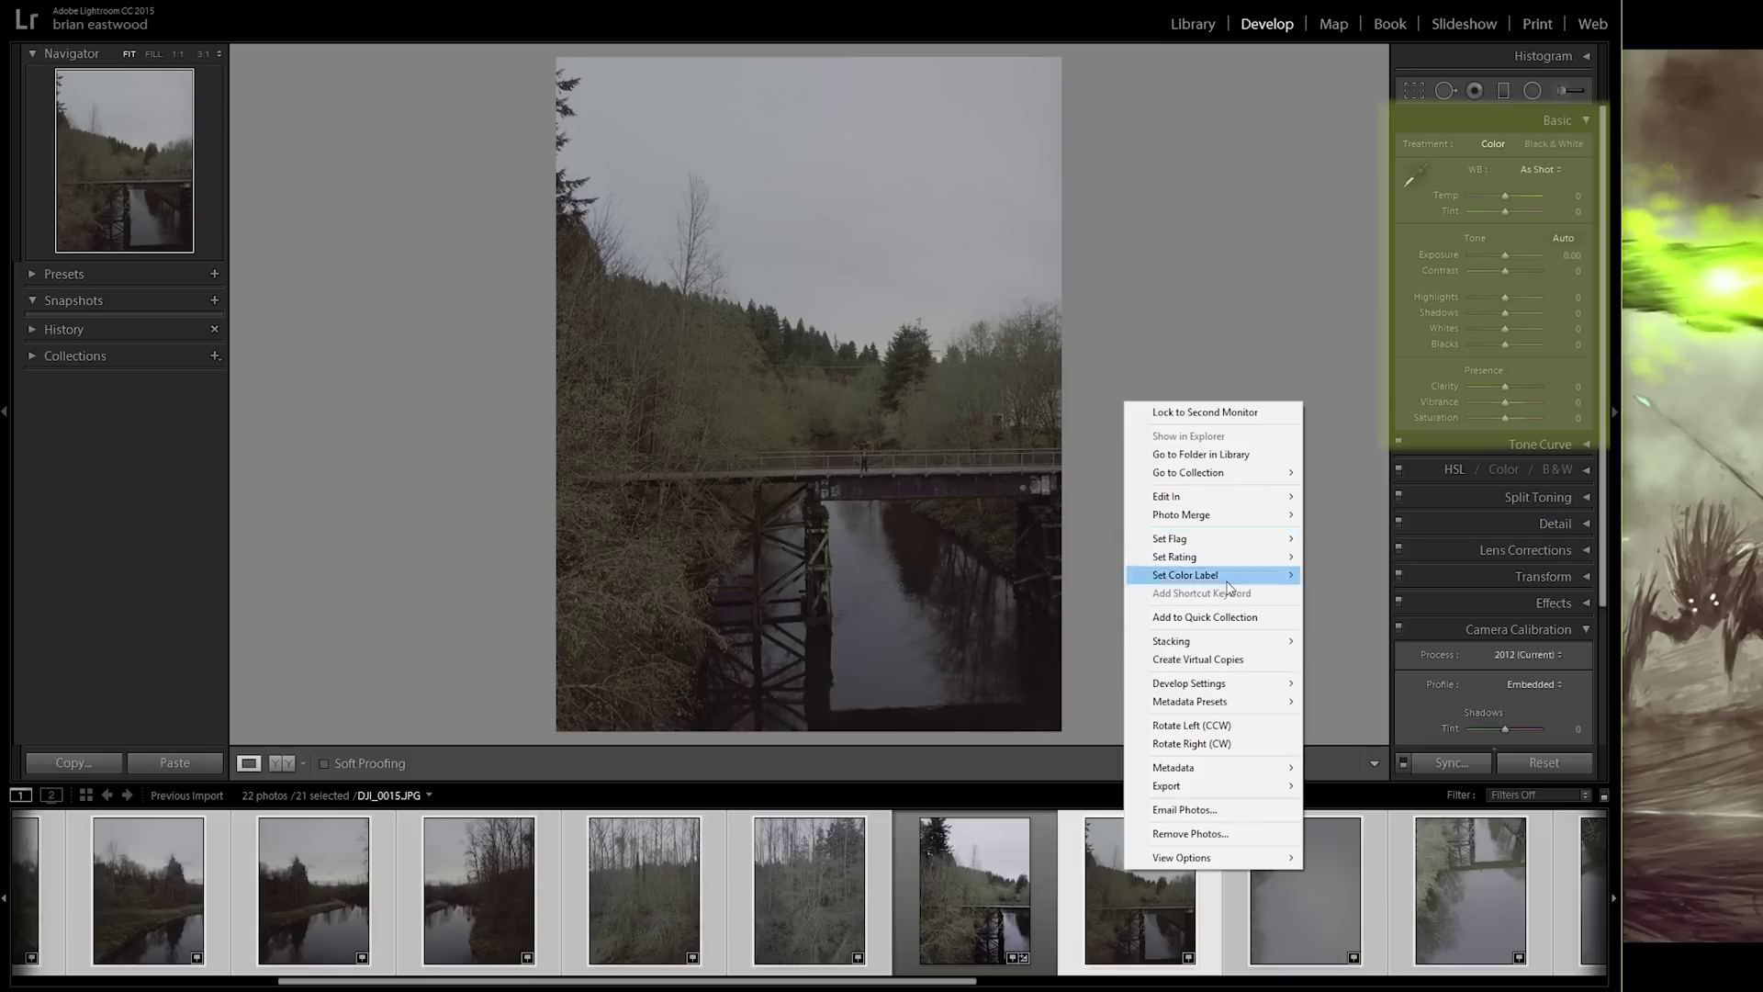
pyautogui.moveTo(1203, 684)
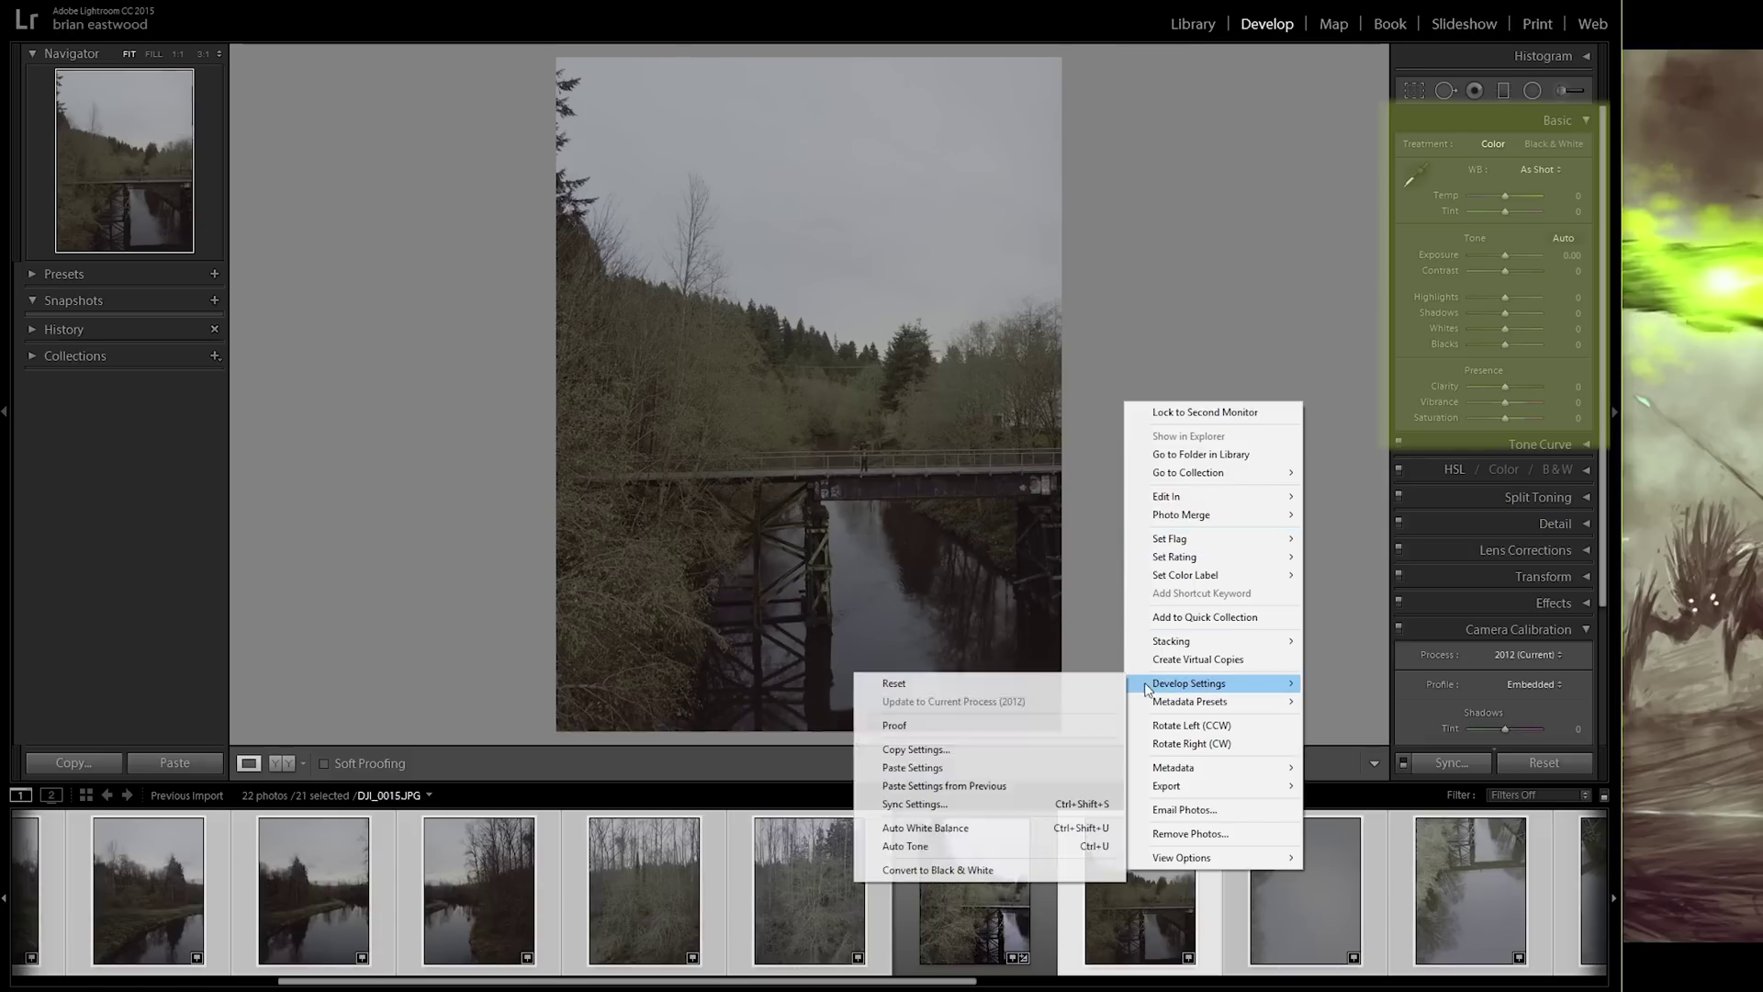
pyautogui.click(1021, 771)
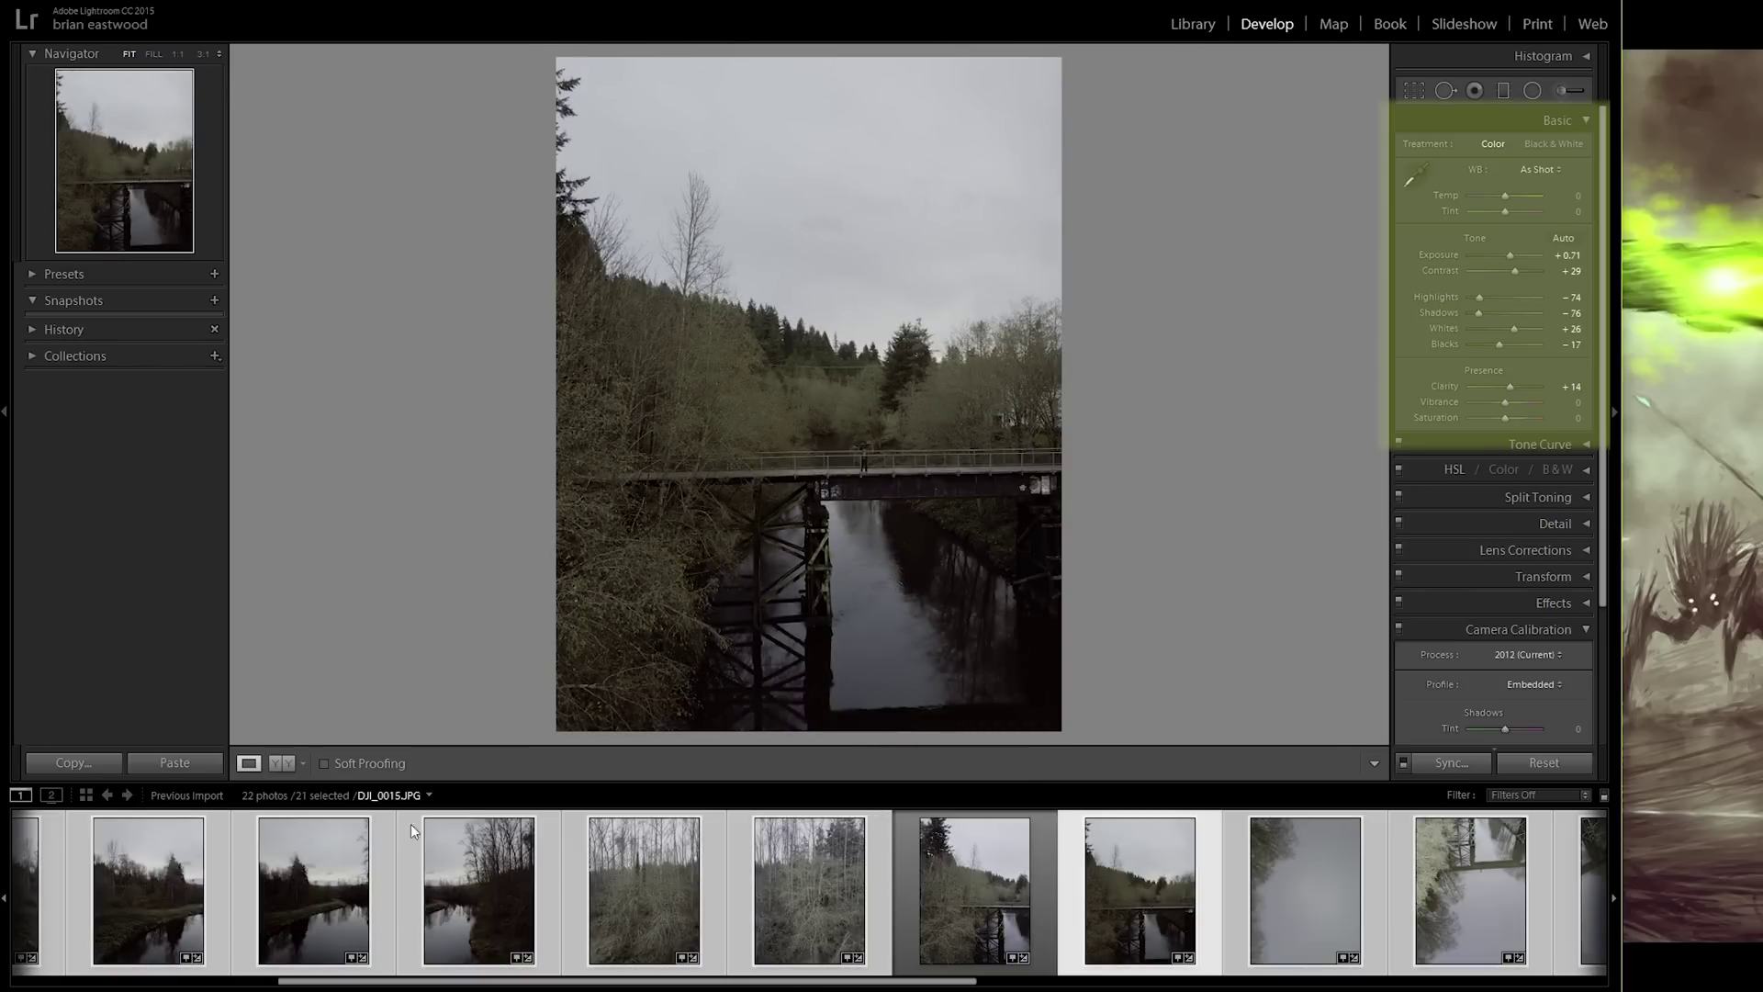
# Step: Select all 22 photos and synchronize the develop settings across them
pyautogui.press('ctrl')
pyautogui.hotkey('ctrl', 'a')
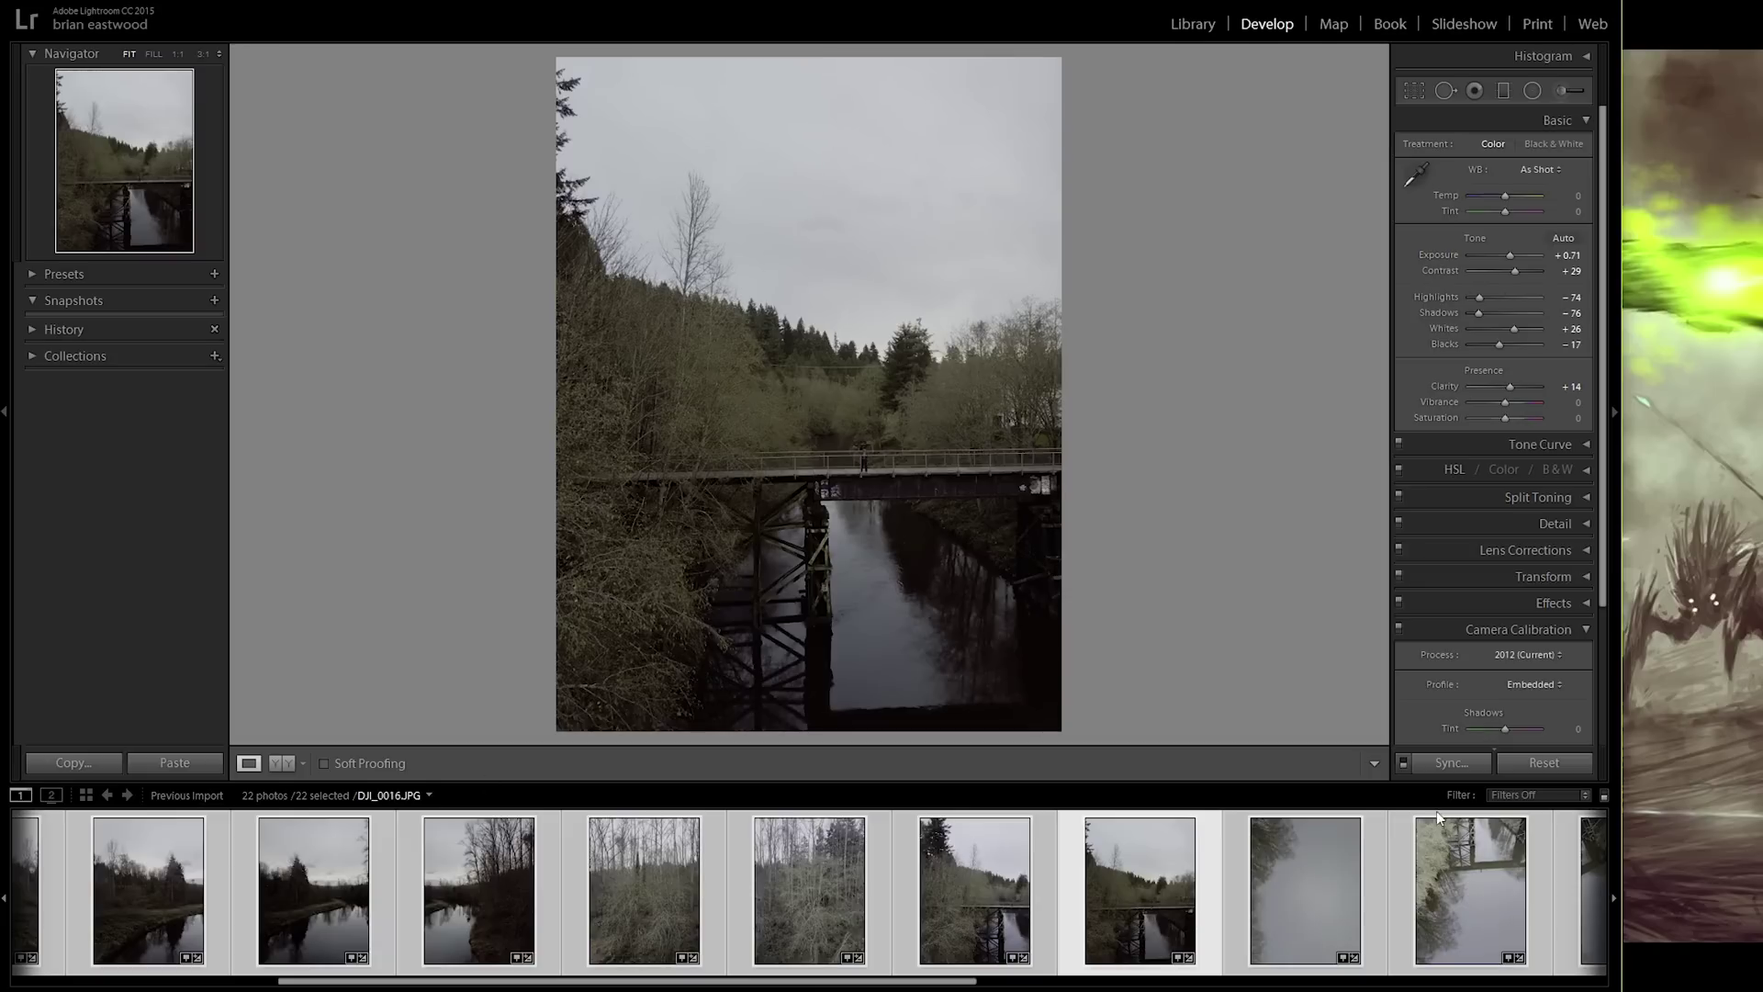
pyautogui.click(1468, 763)
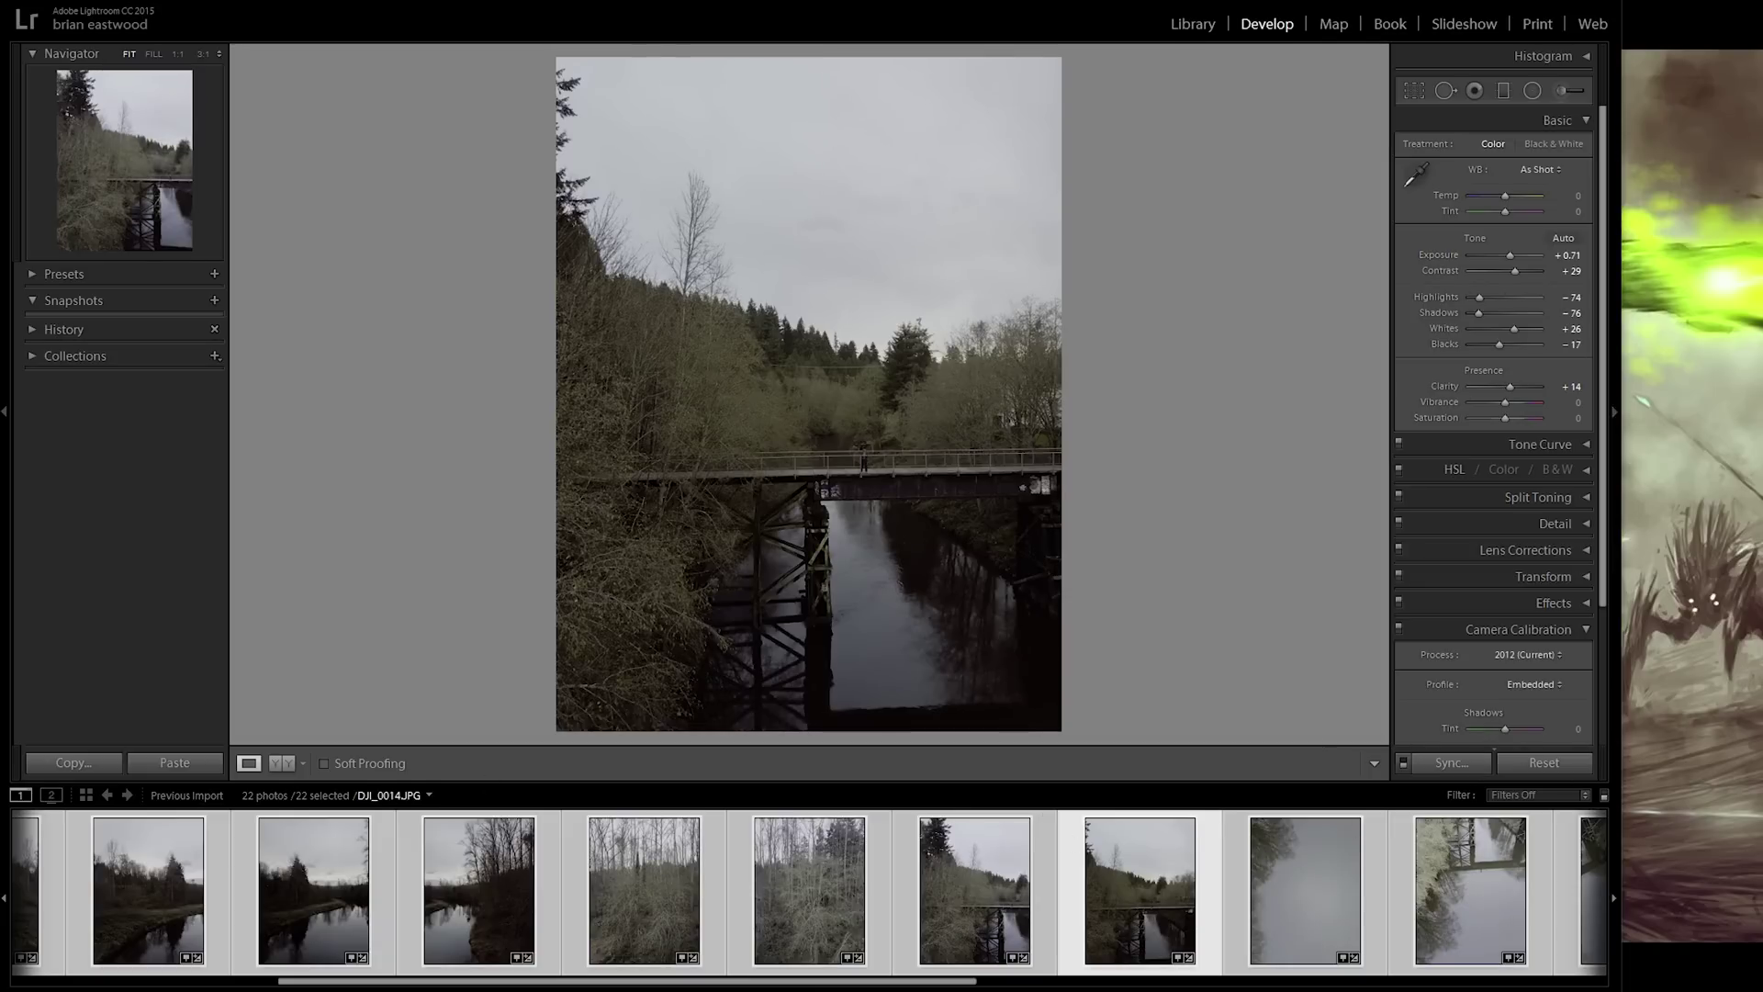
pyautogui.click(920, 746)
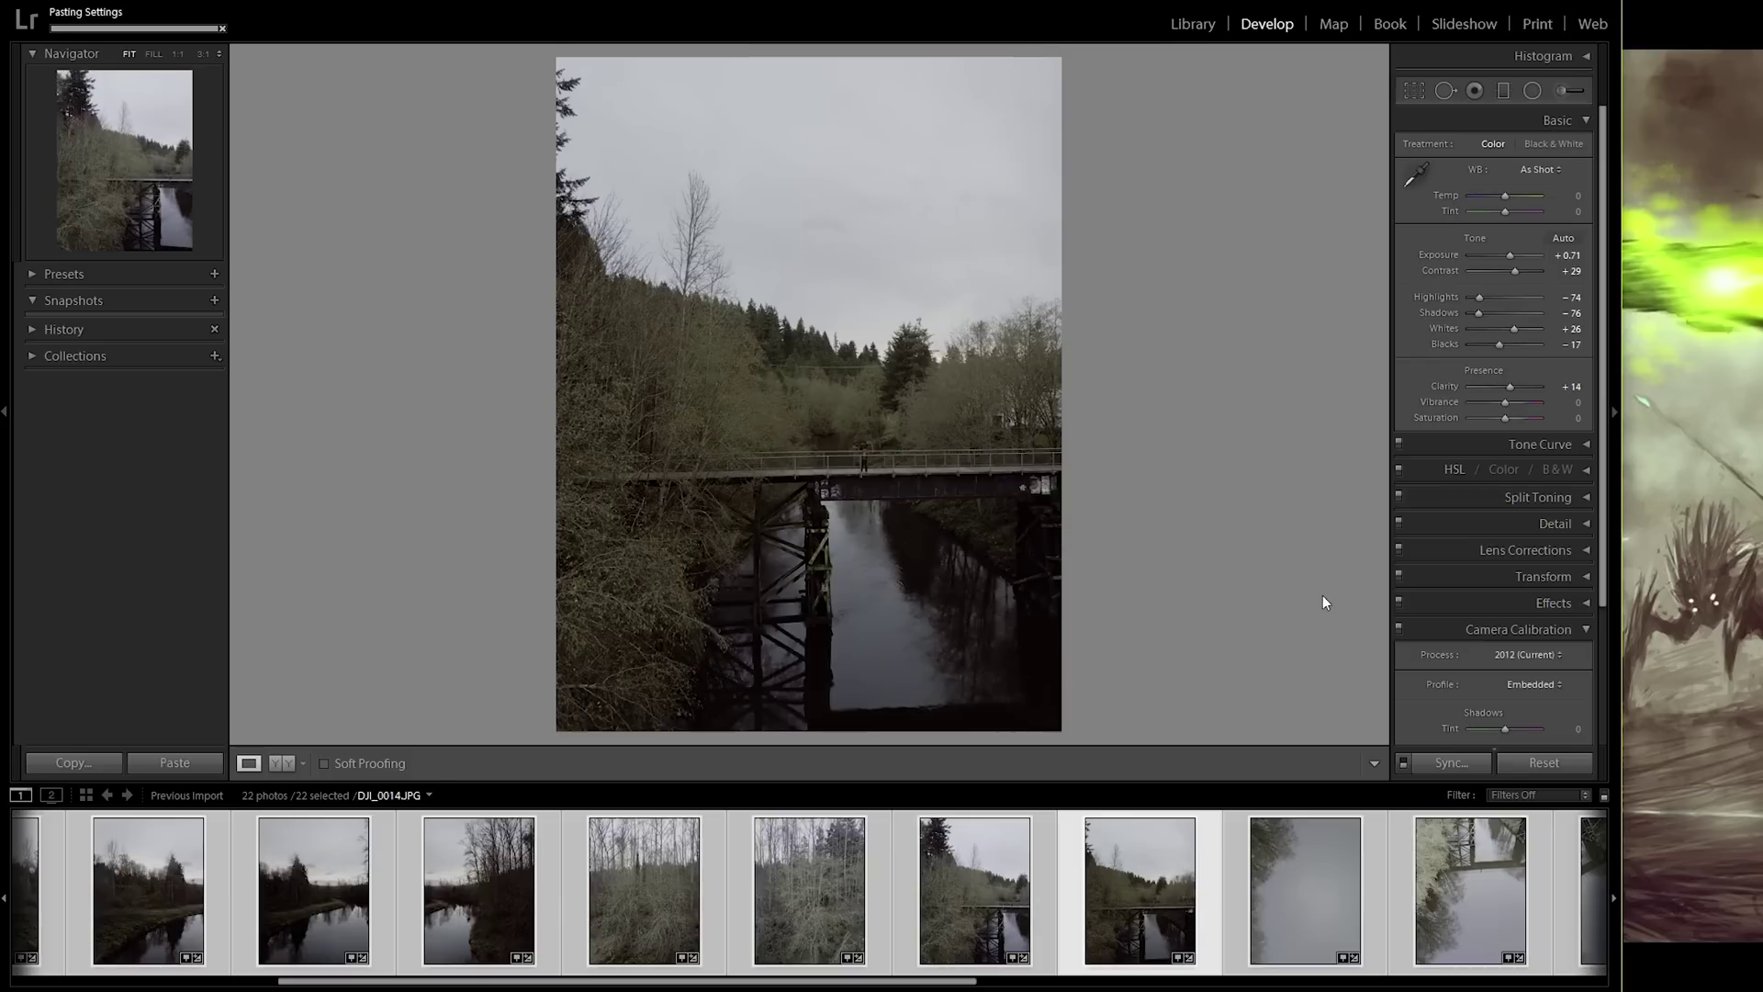
# Step: Check the synced look on DJI_0011–DJI_0014, then switch back to File Explorer
pyautogui.click(1001, 898)
pyautogui.click(420, 886)
pyautogui.click(313, 883)
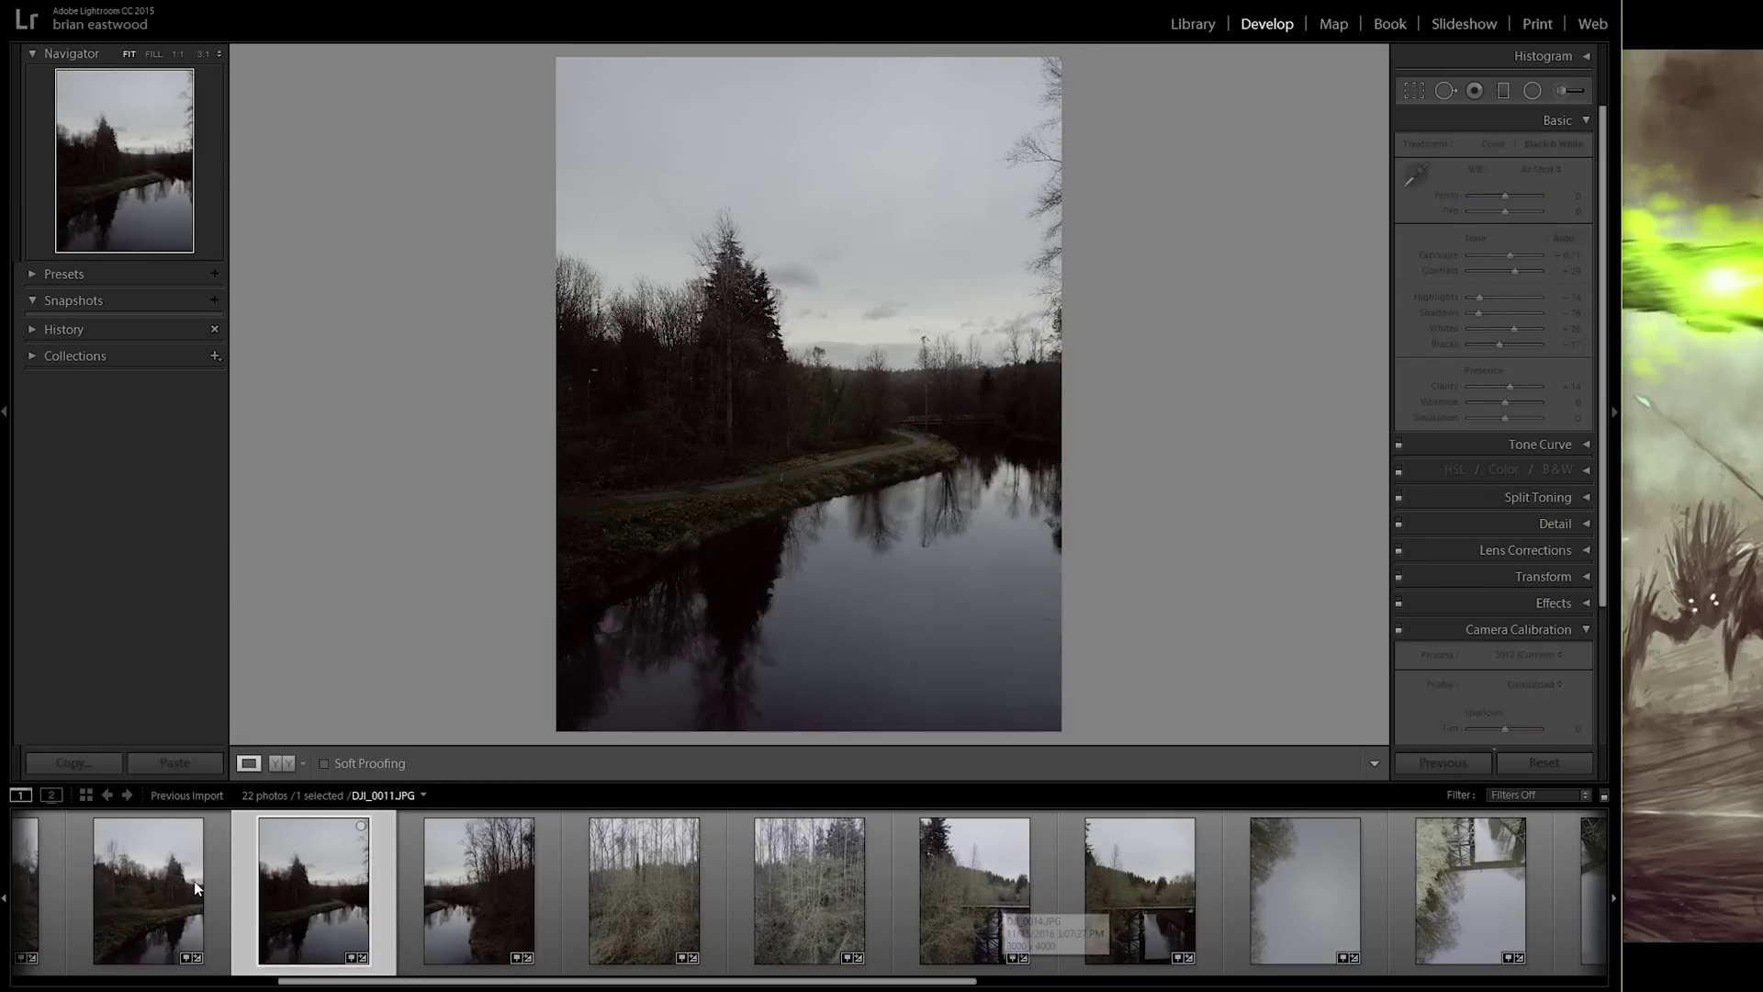
pyautogui.click(194, 880)
pyautogui.click(808, 893)
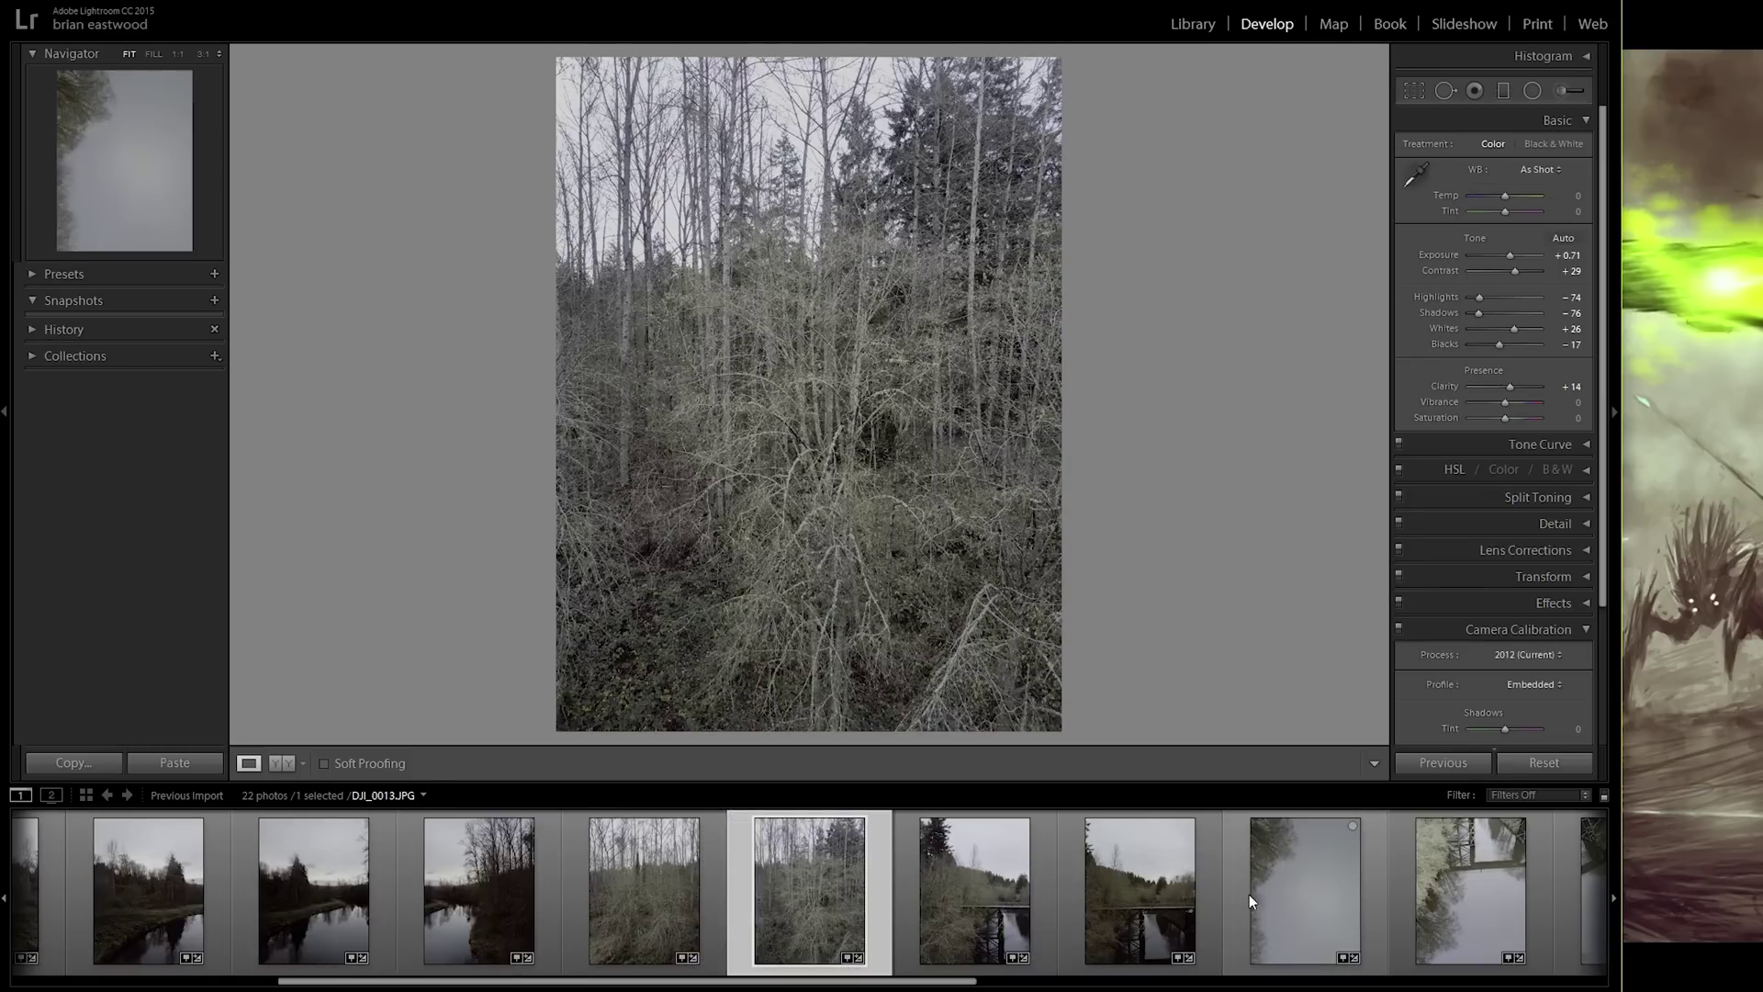
pyautogui.click(1251, 895)
pyautogui.click(607, 902)
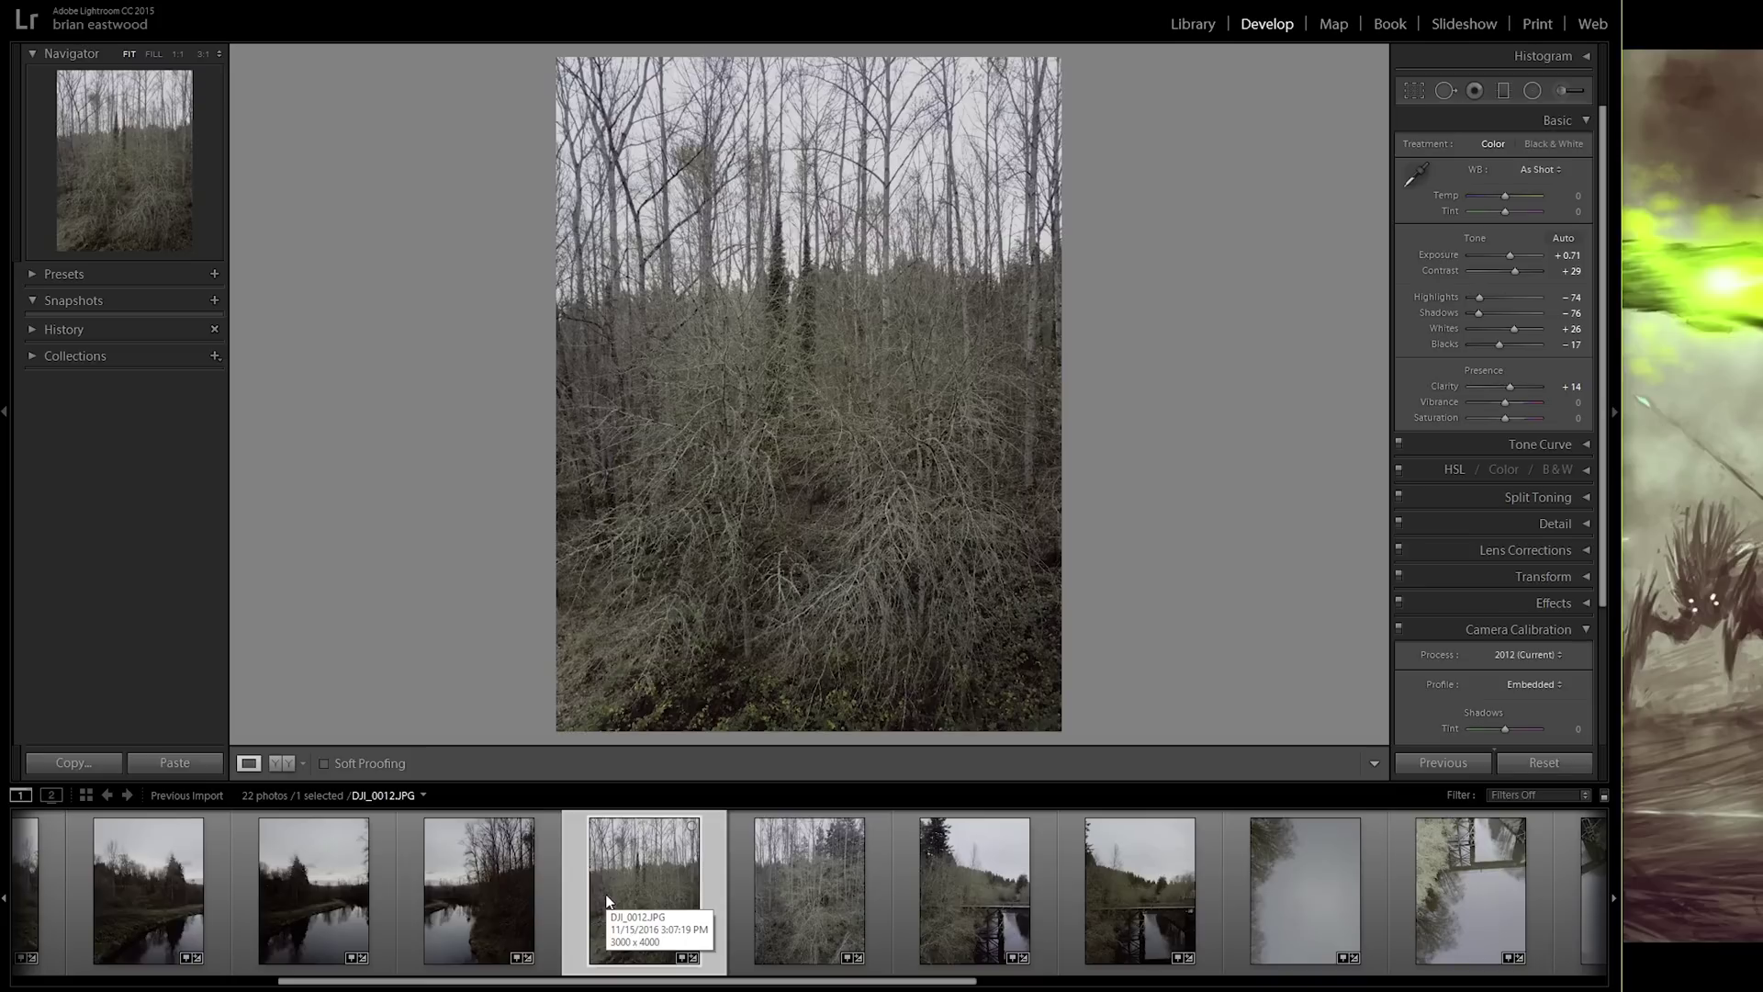
pyautogui.click(510, 896)
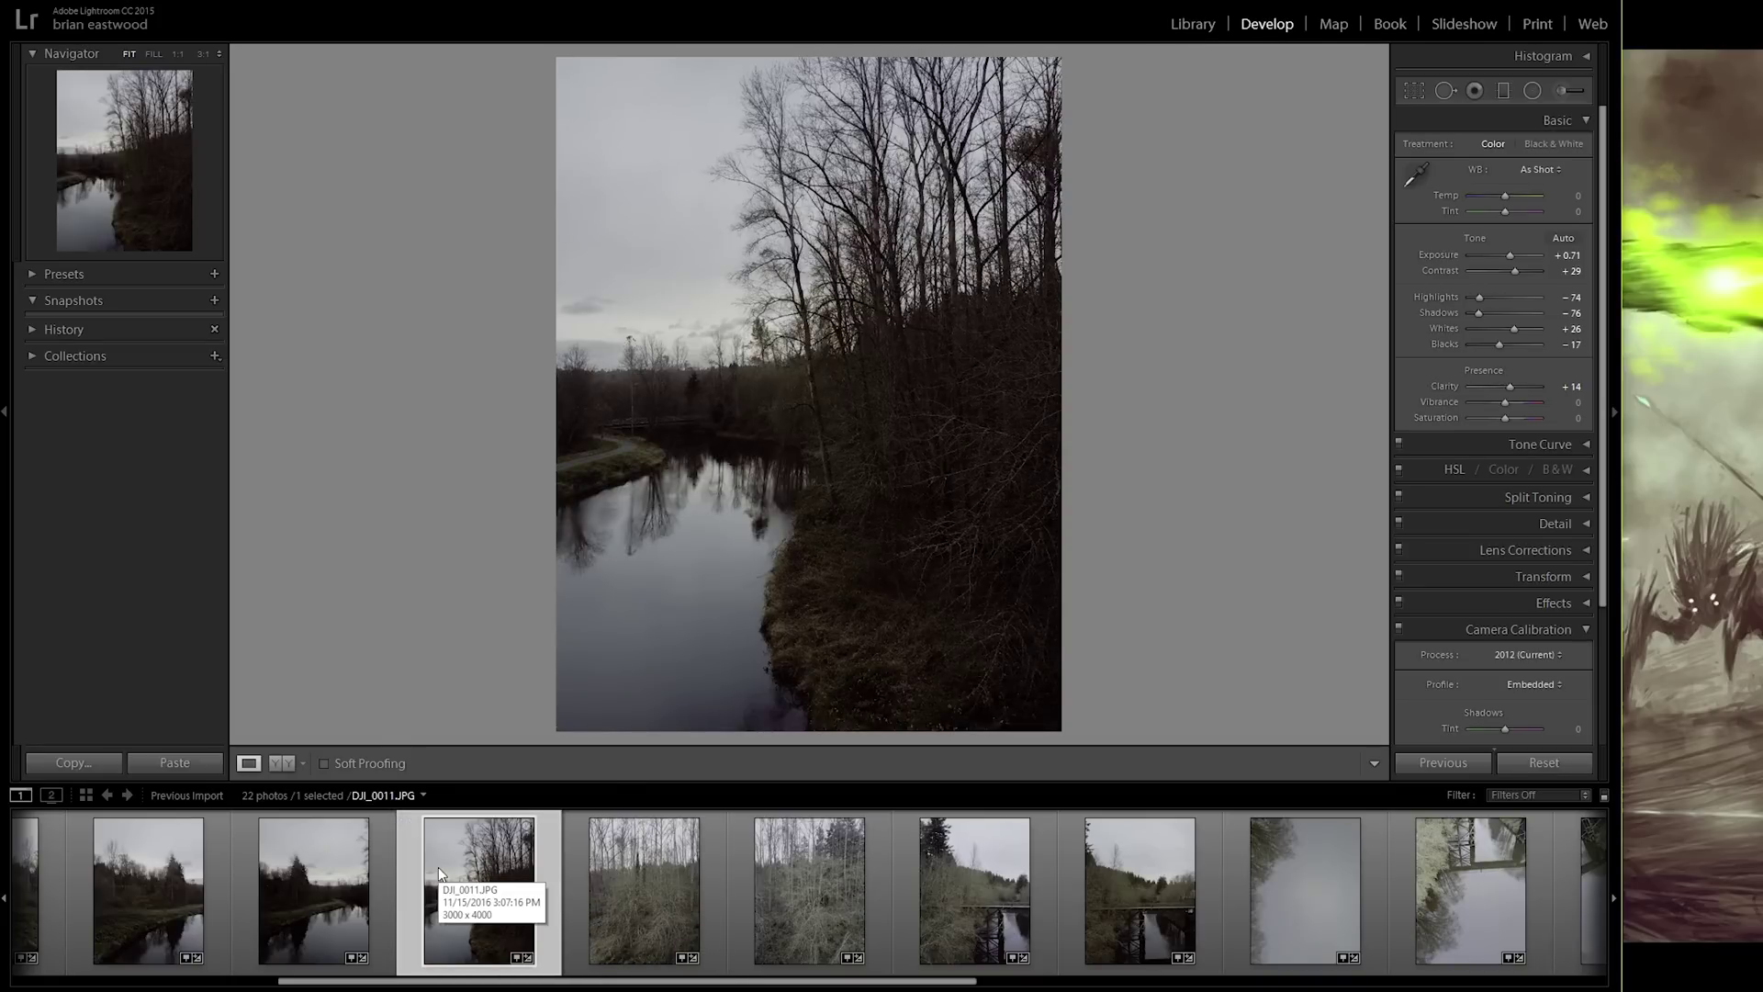
pyautogui.hotkey('alt', 'Tab')
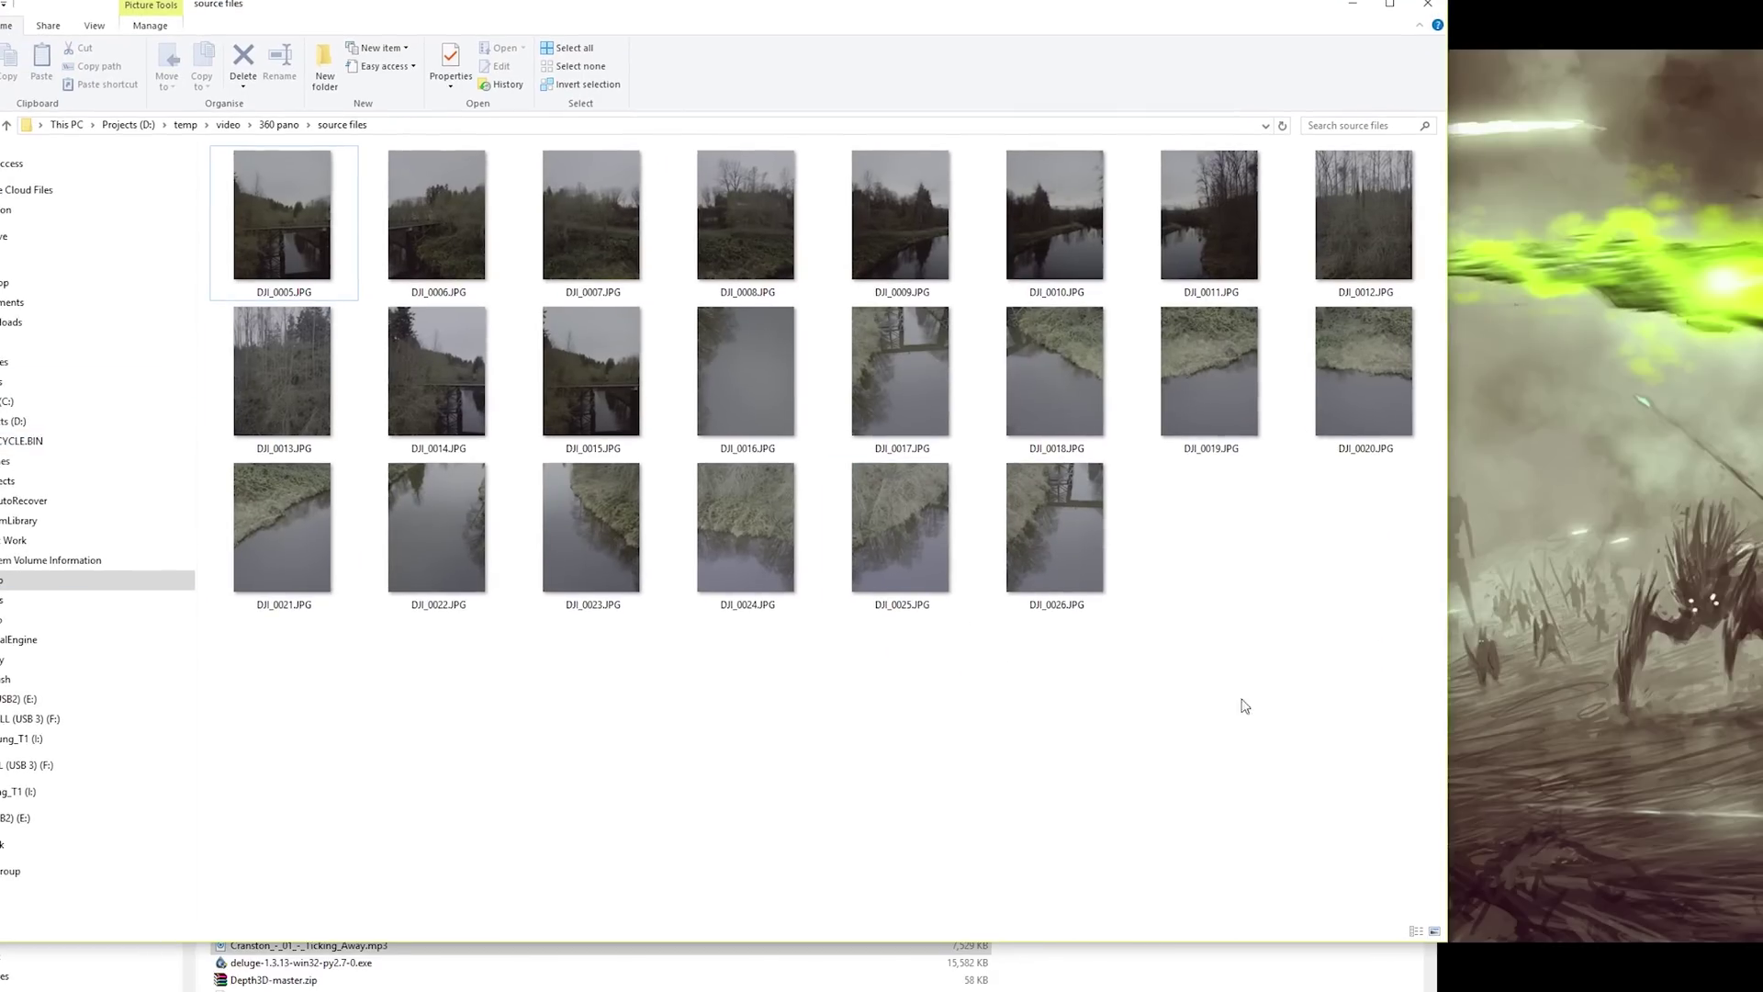
# Step: Box-select all 22 DJI photos in the source files folder
pyautogui.moveTo(1354, 700); pyautogui.dragTo(220, 183)
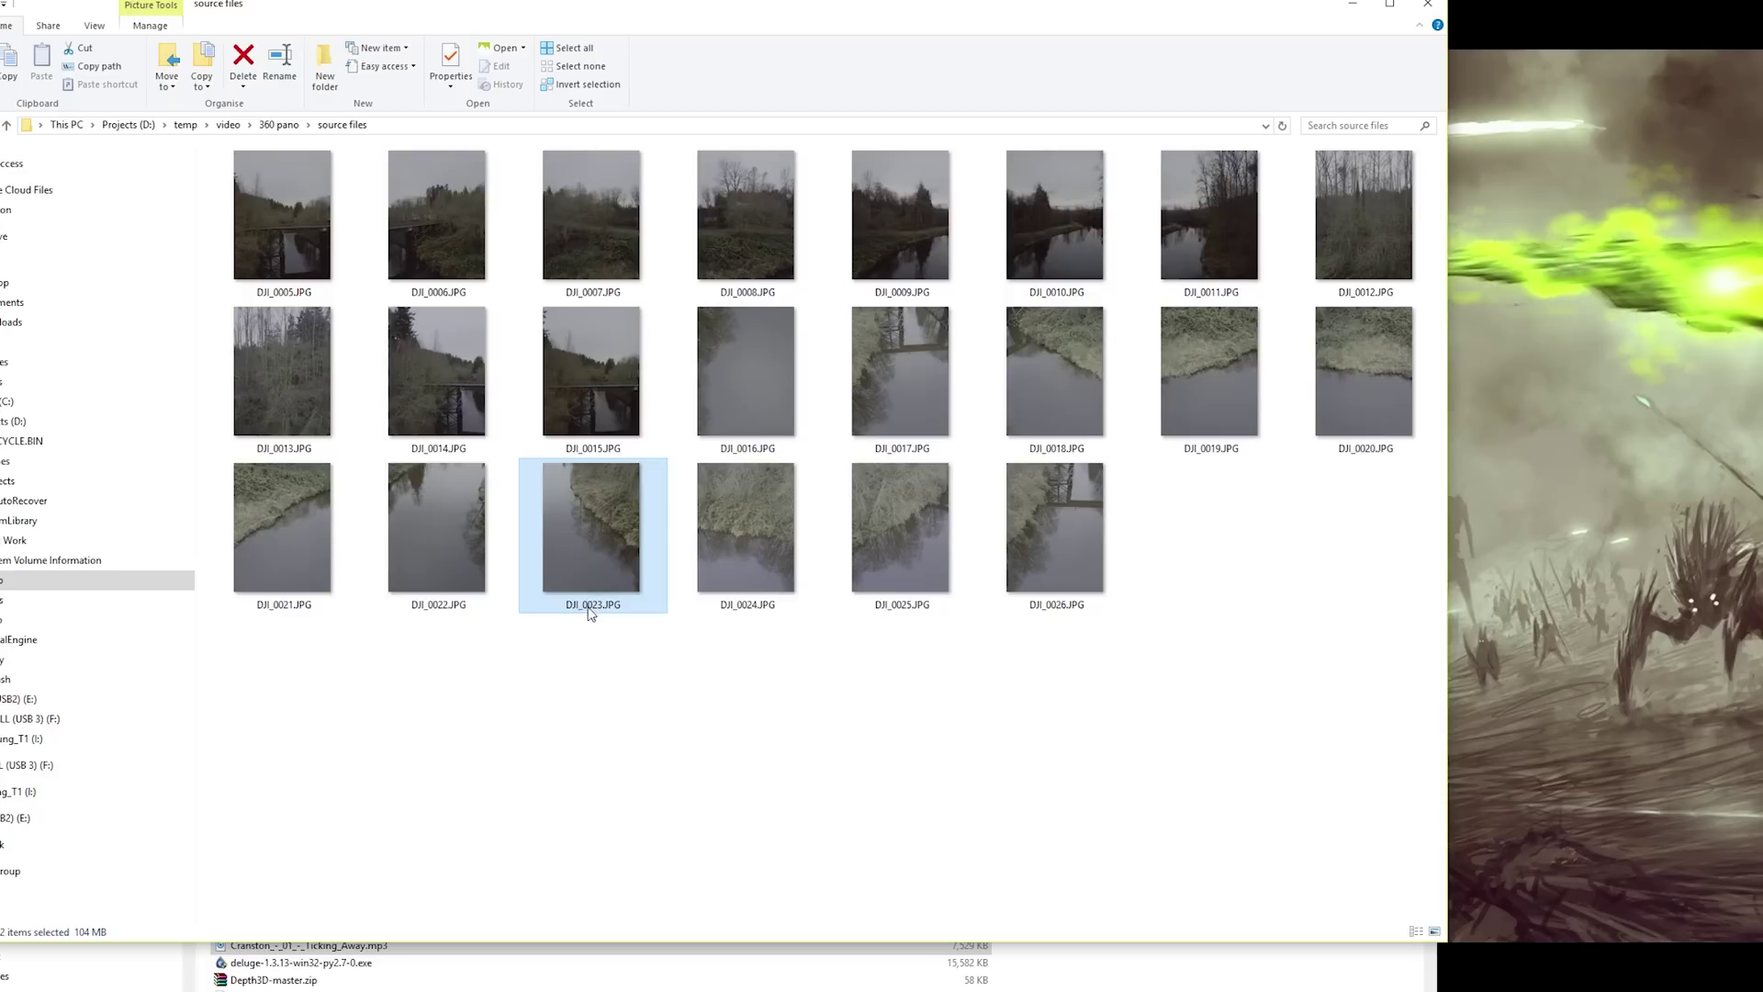
pyautogui.keyDown('ctrl'); pyautogui.click(527, 537); pyautogui.keyUp('ctrl')
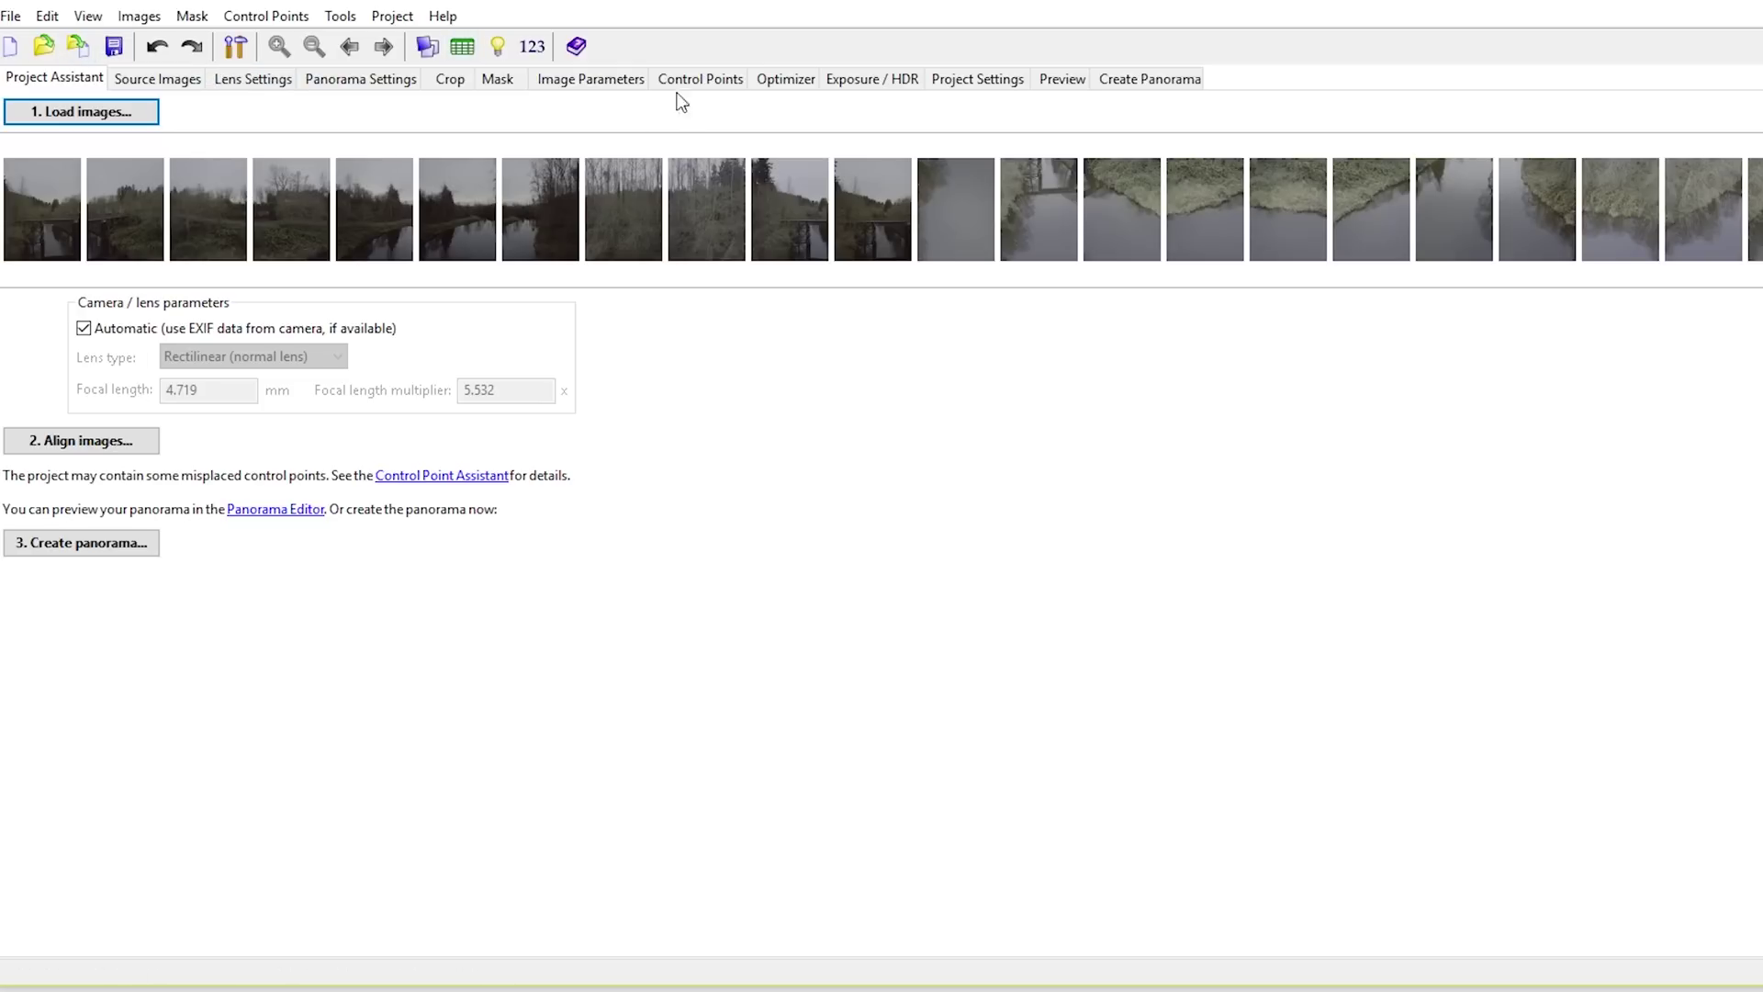
# Step: Open the Control Points tab to view matches between images 0 and 1
pyautogui.click(735, 80)
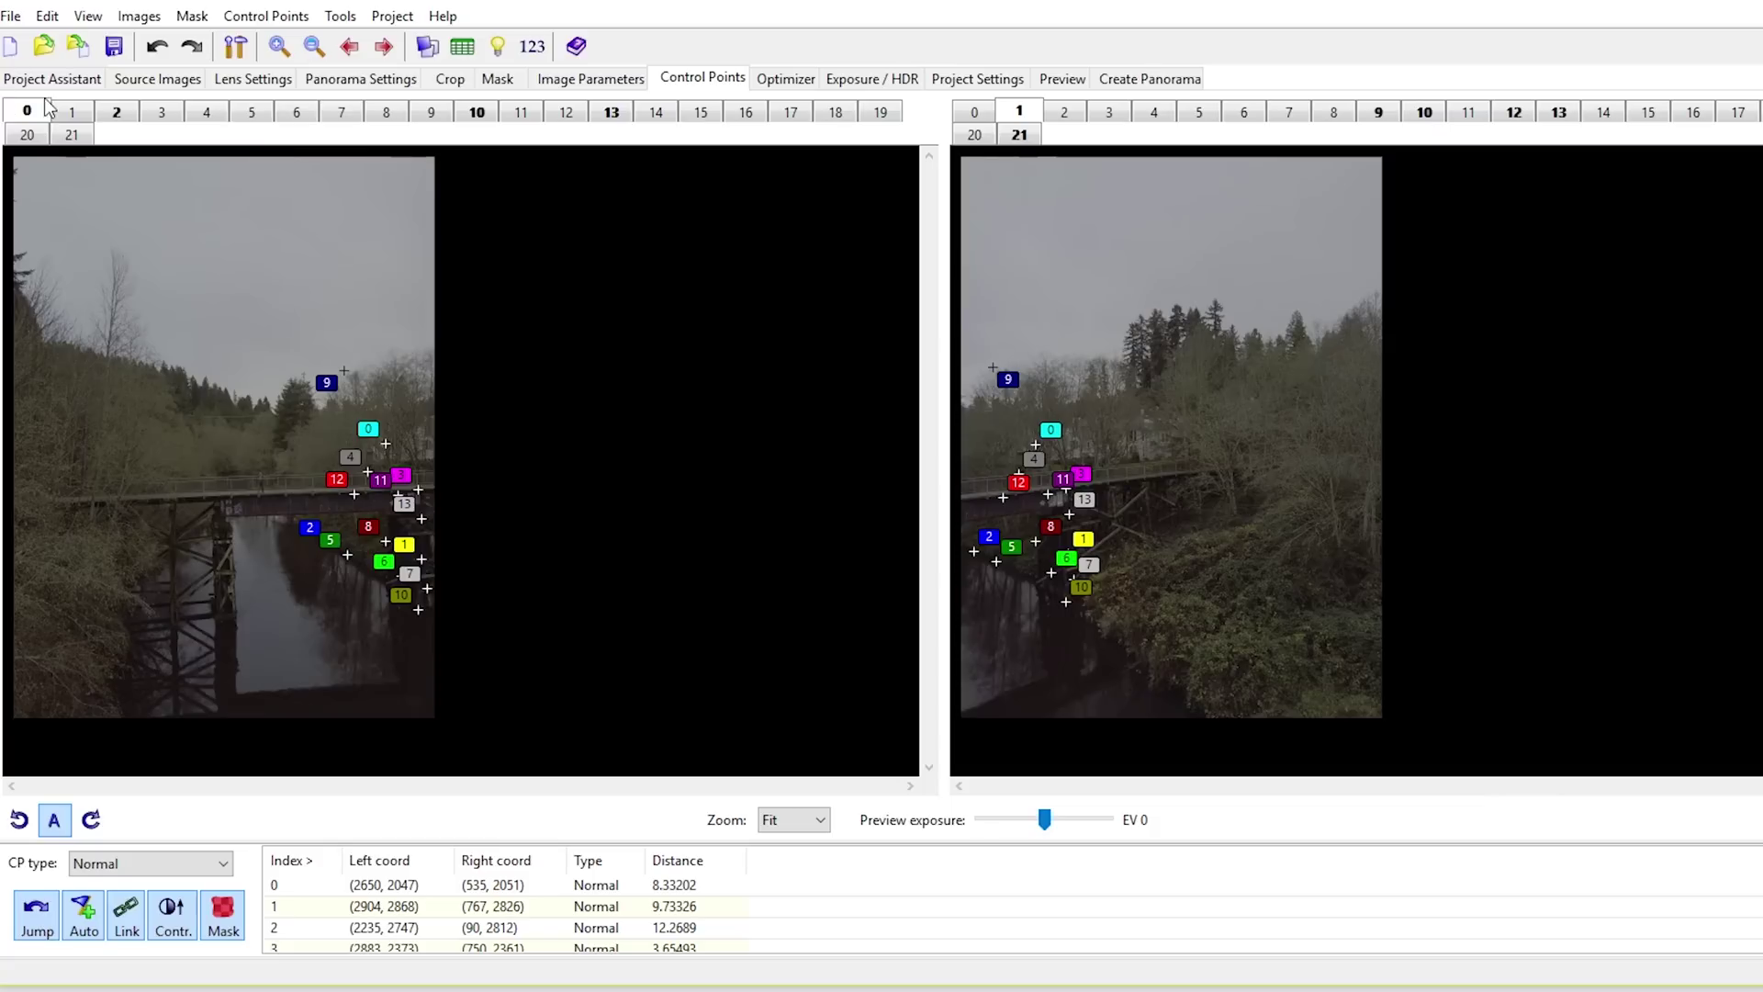
# Step: Compare control points for image pairs 6–7 and 7–8, then browse images 4 and 2
pyautogui.click(310, 120)
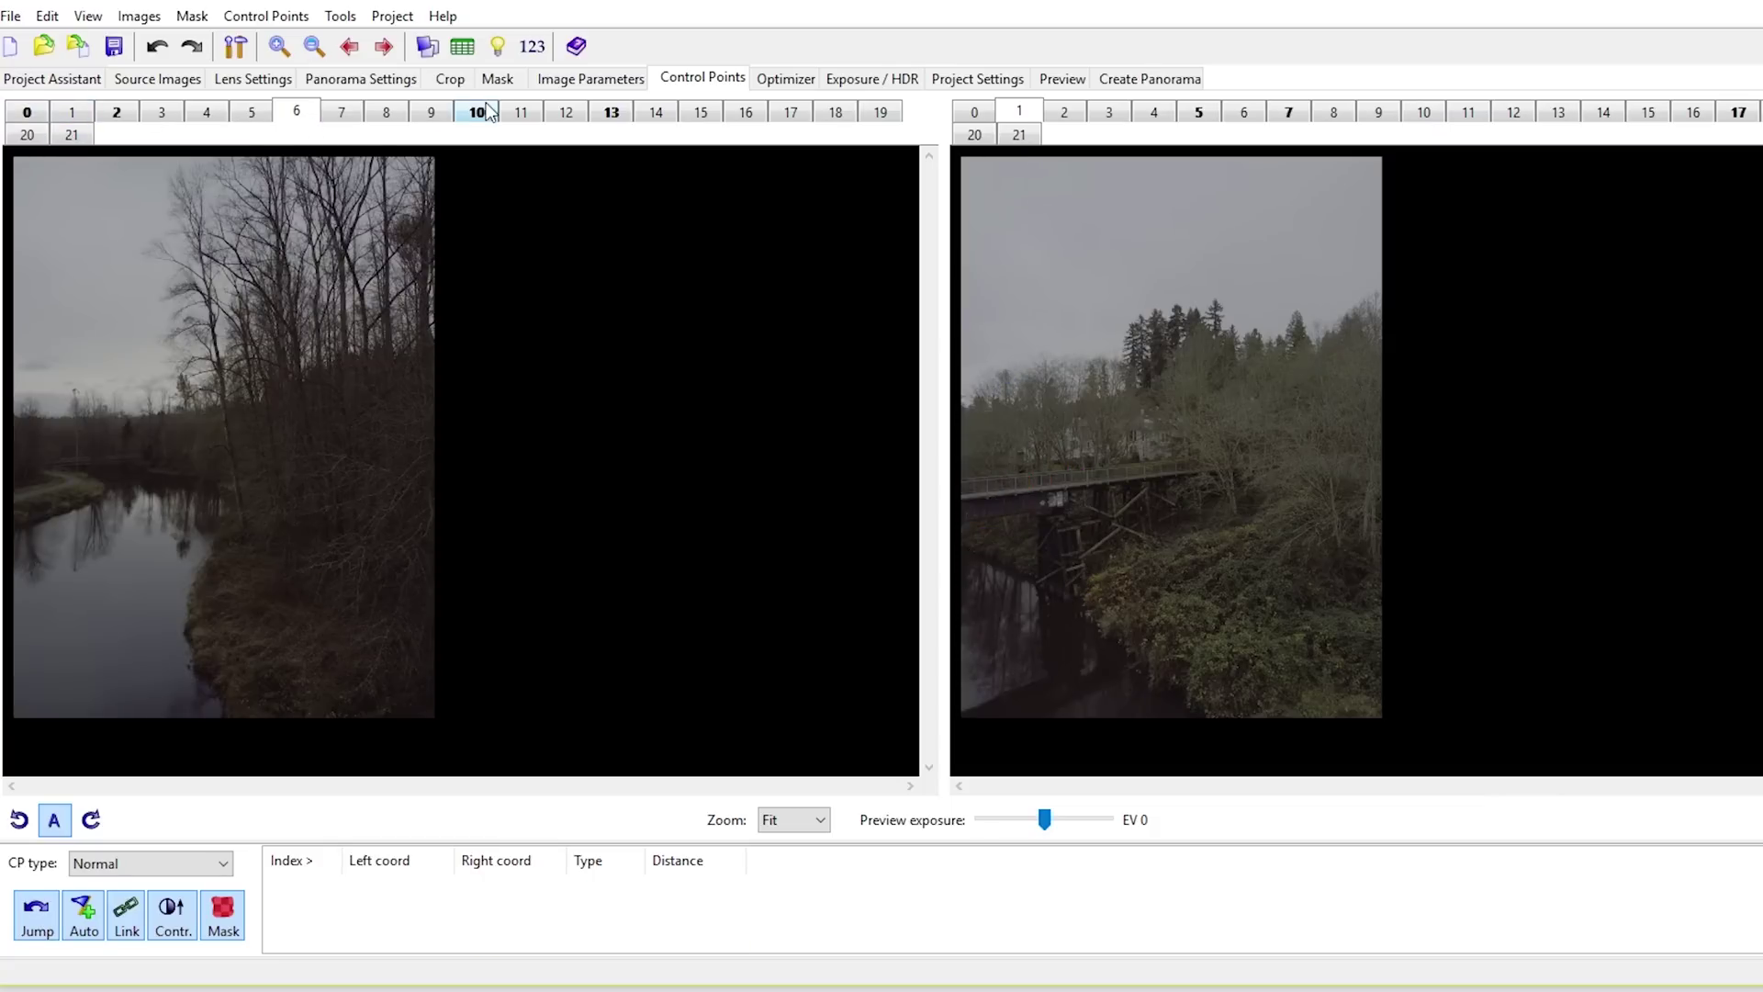
pyautogui.click(1288, 112)
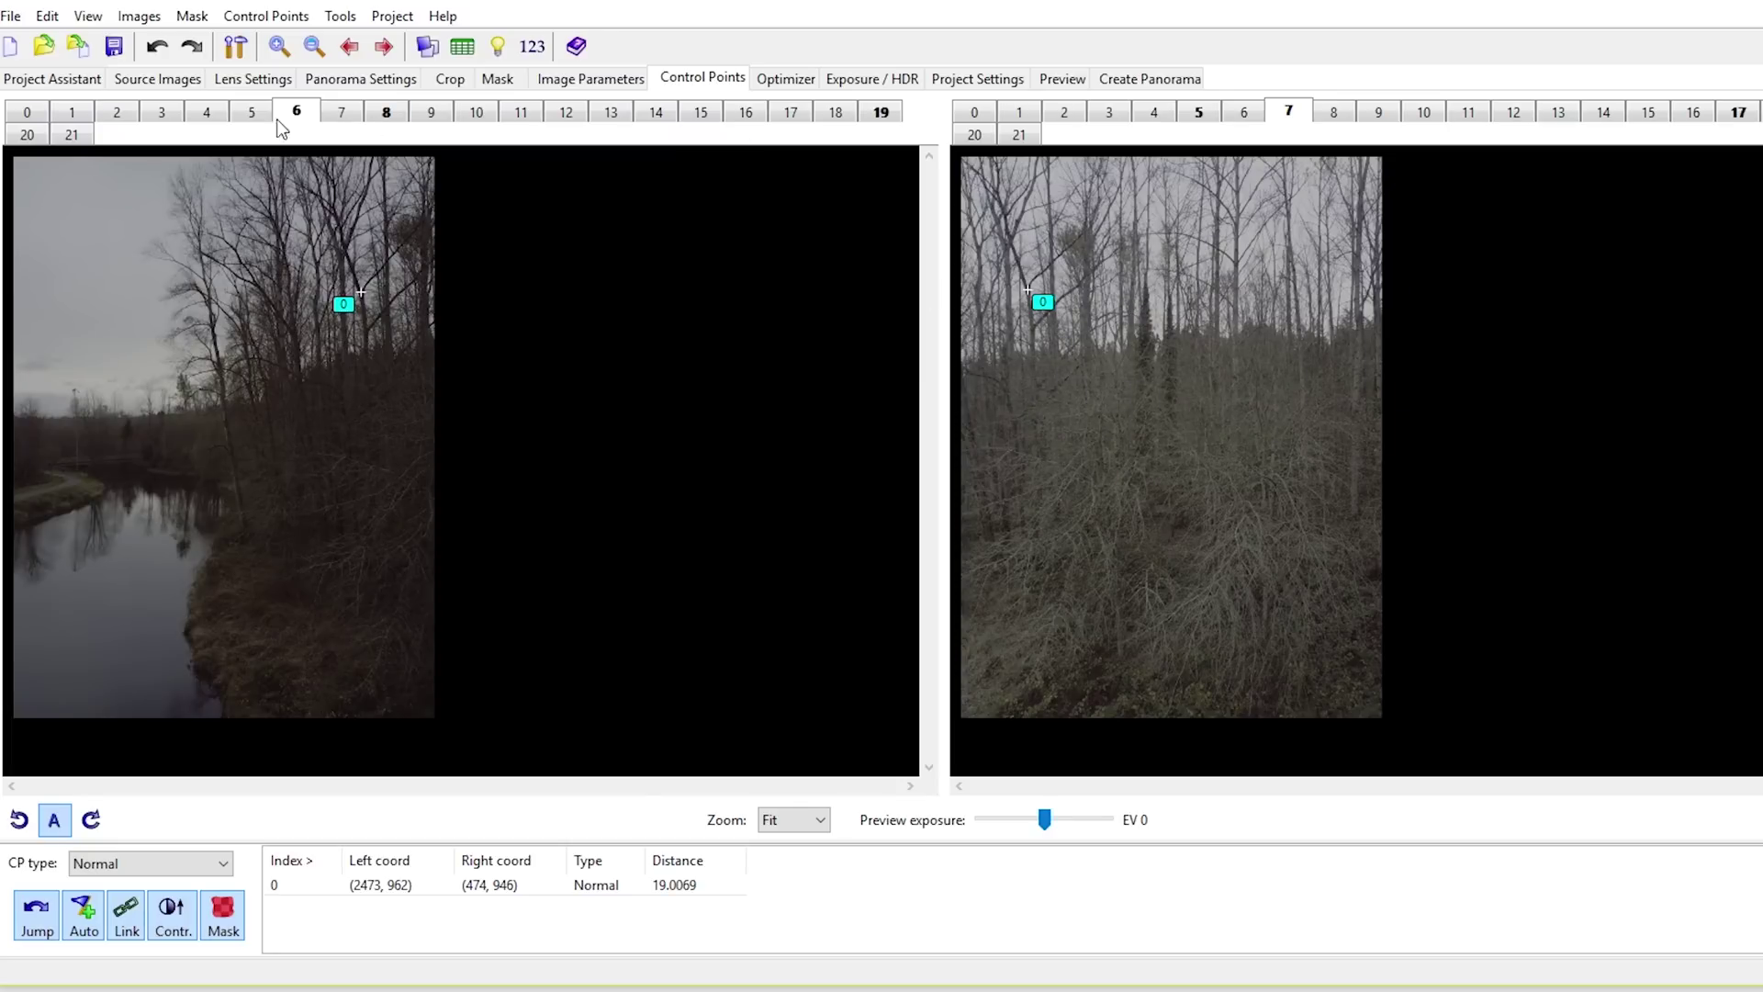
pyautogui.click(341, 112)
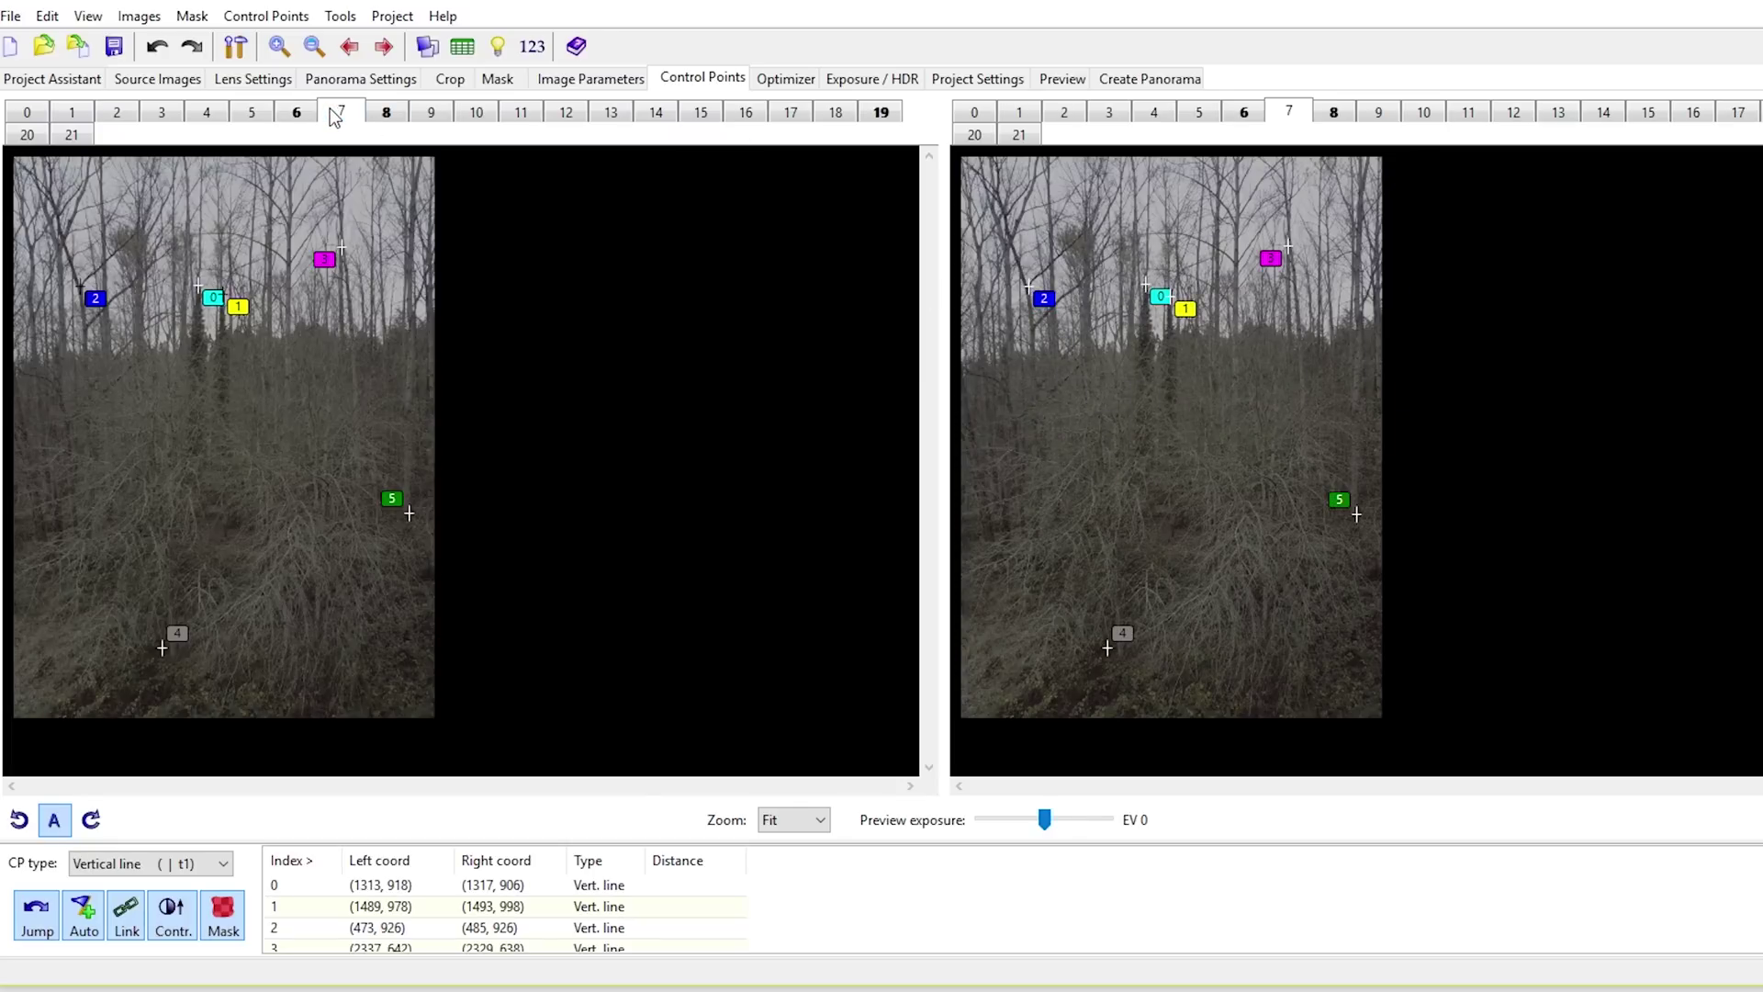
pyautogui.click(1333, 112)
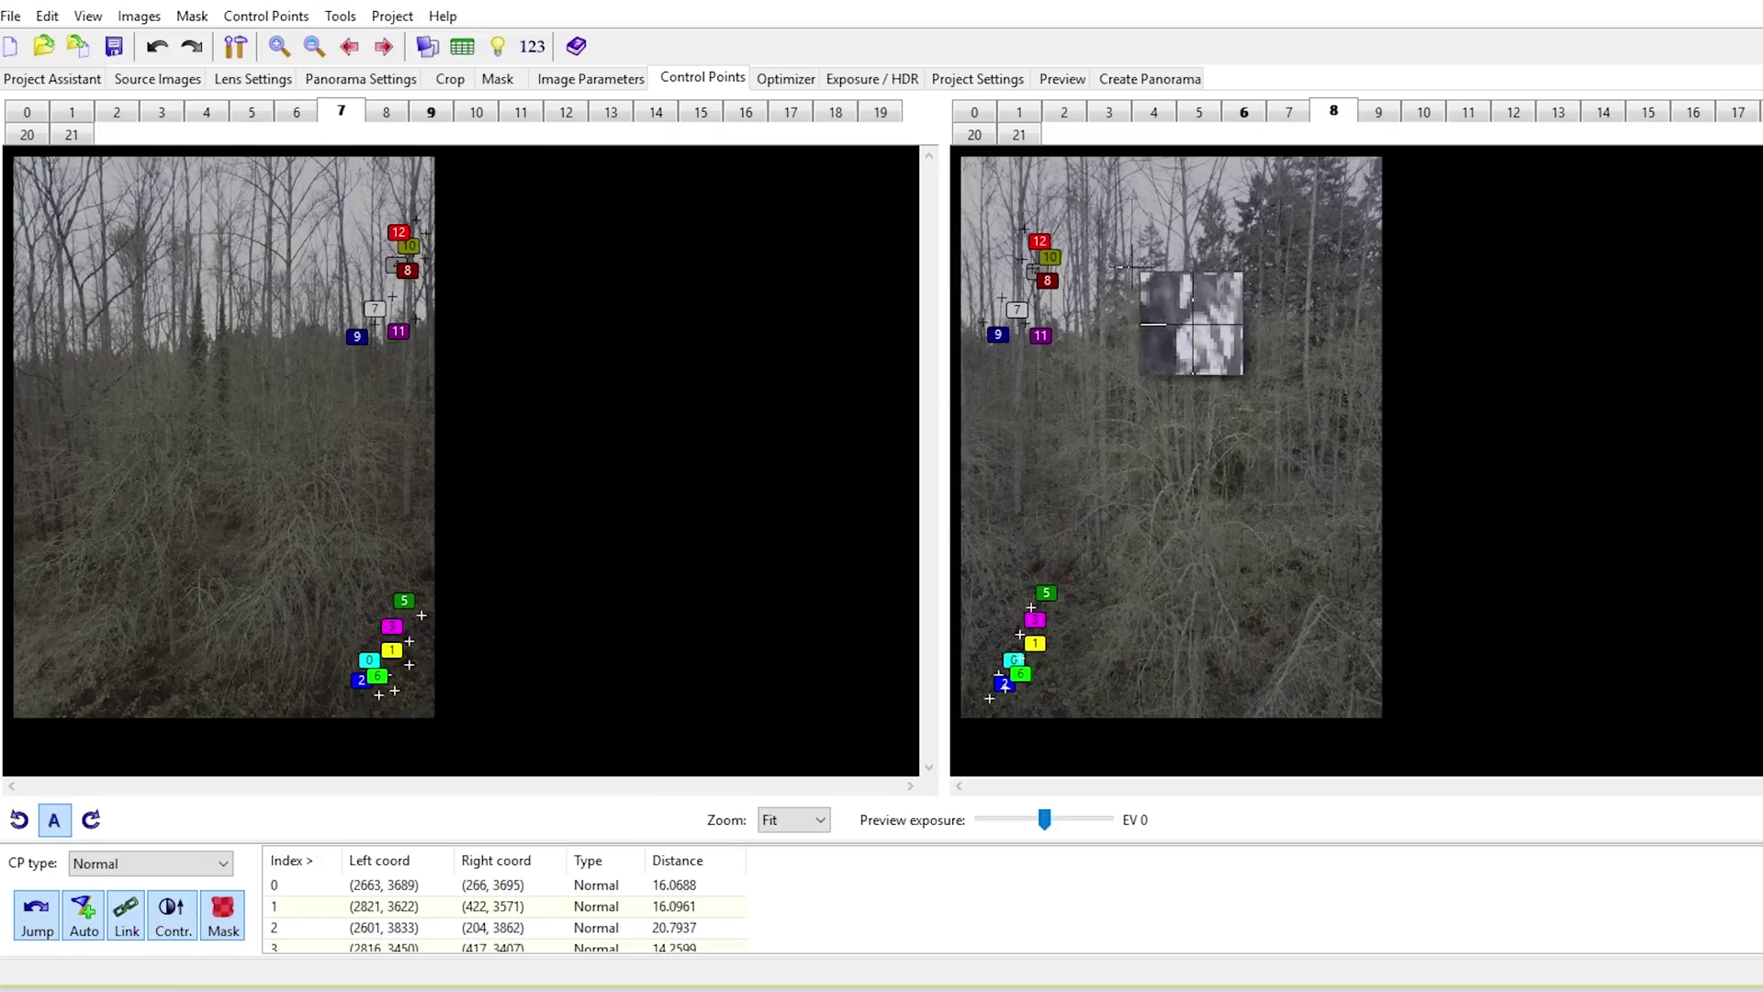
pyautogui.click(205, 112)
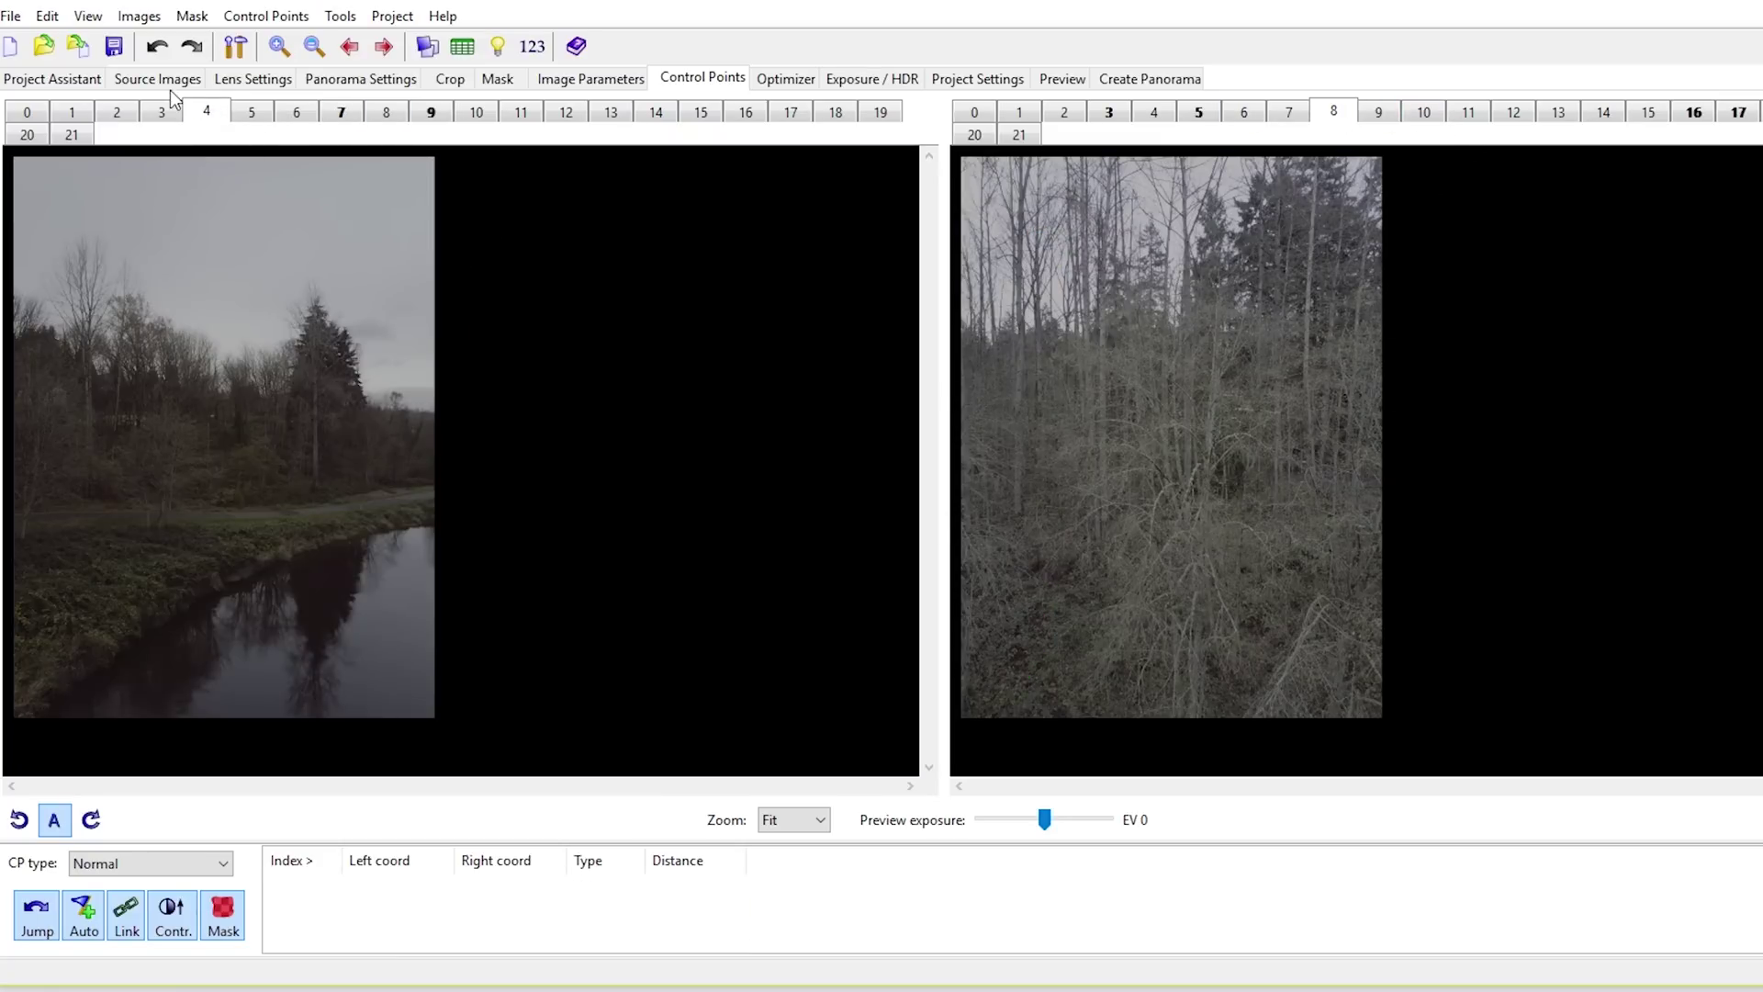
pyautogui.click(134, 117)
# Step: Add a control point on the bridge between images 1 and 0
pyautogui.click(70, 112)
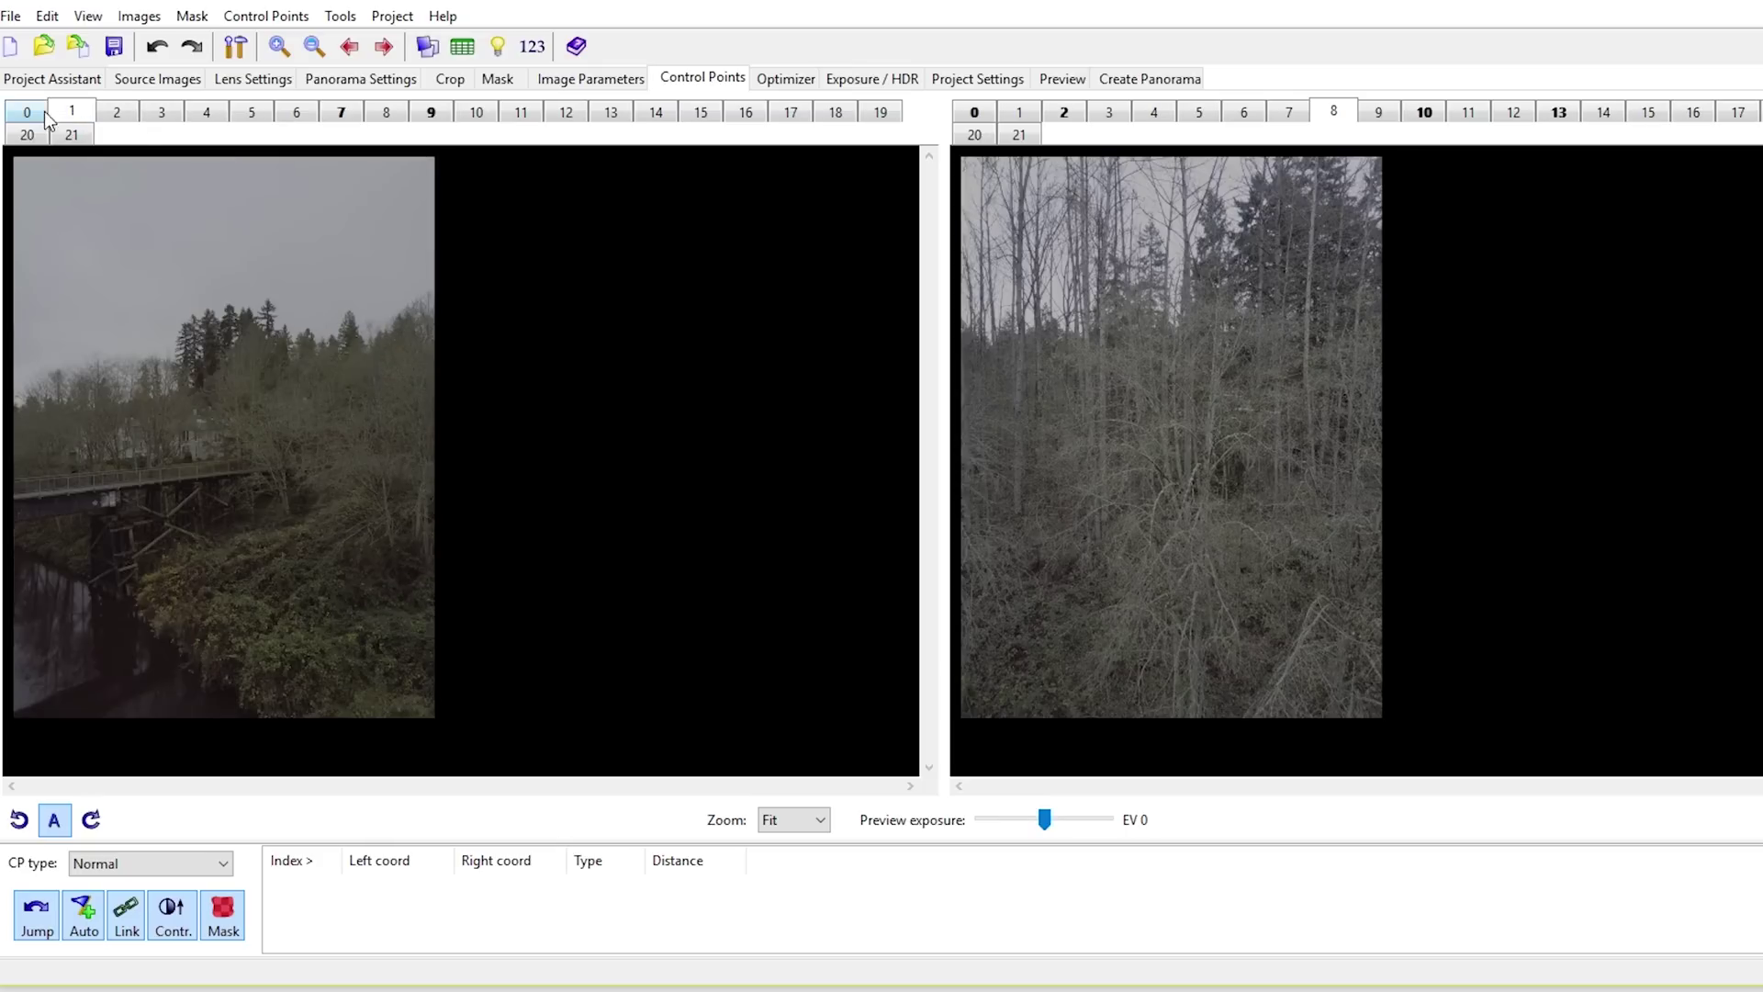
pyautogui.click(974, 111)
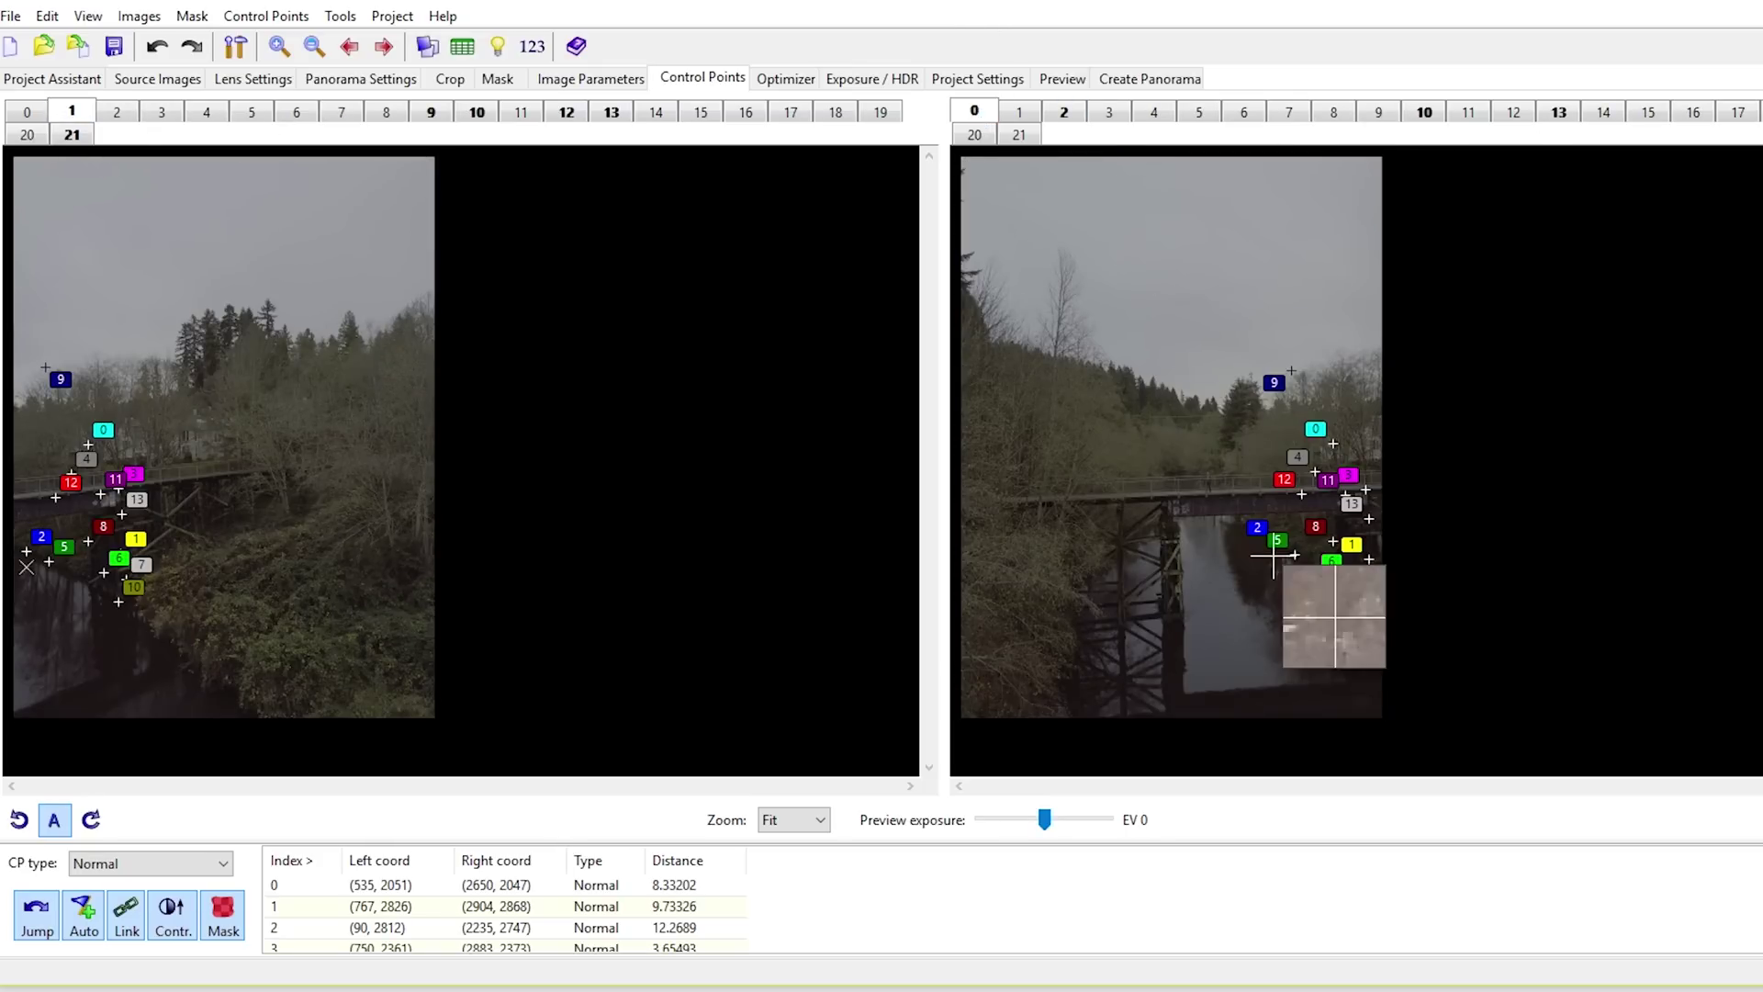
pyautogui.click(1184, 484)
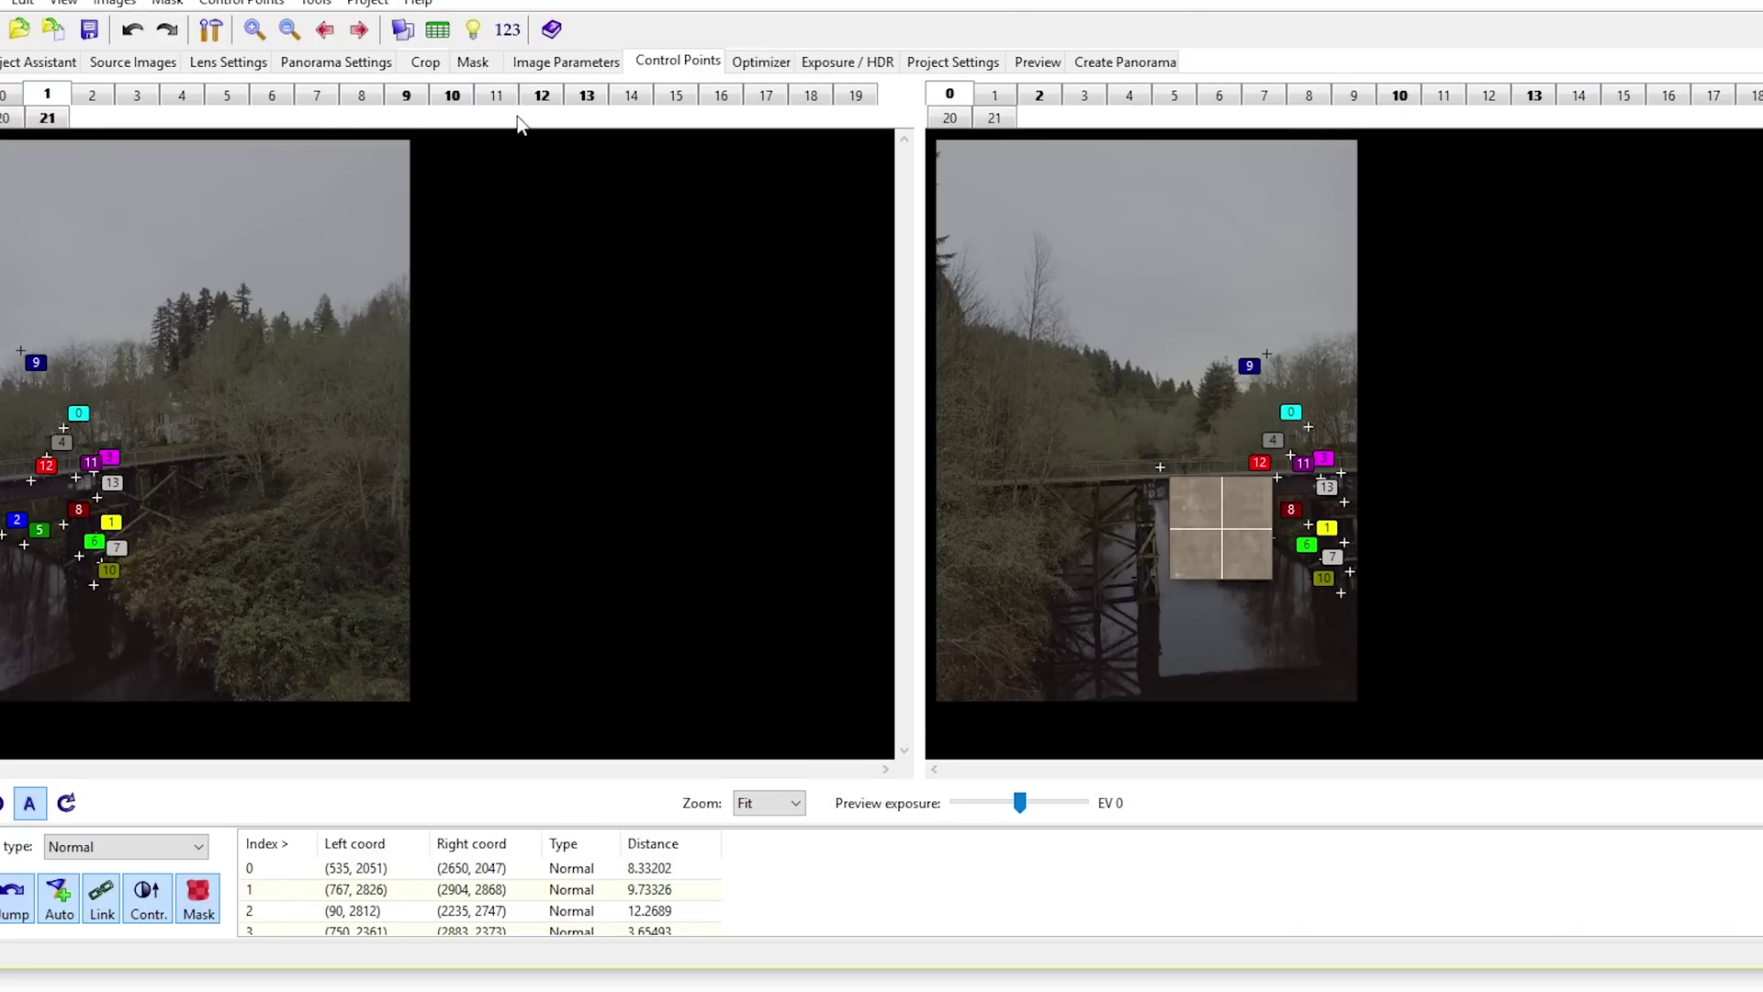
# Step: Move through the Mask and Exposure/HDR tabs to the Preview settings
pyautogui.click(472, 63)
pyautogui.click(563, 63)
pyautogui.click(846, 62)
pyautogui.click(1034, 62)
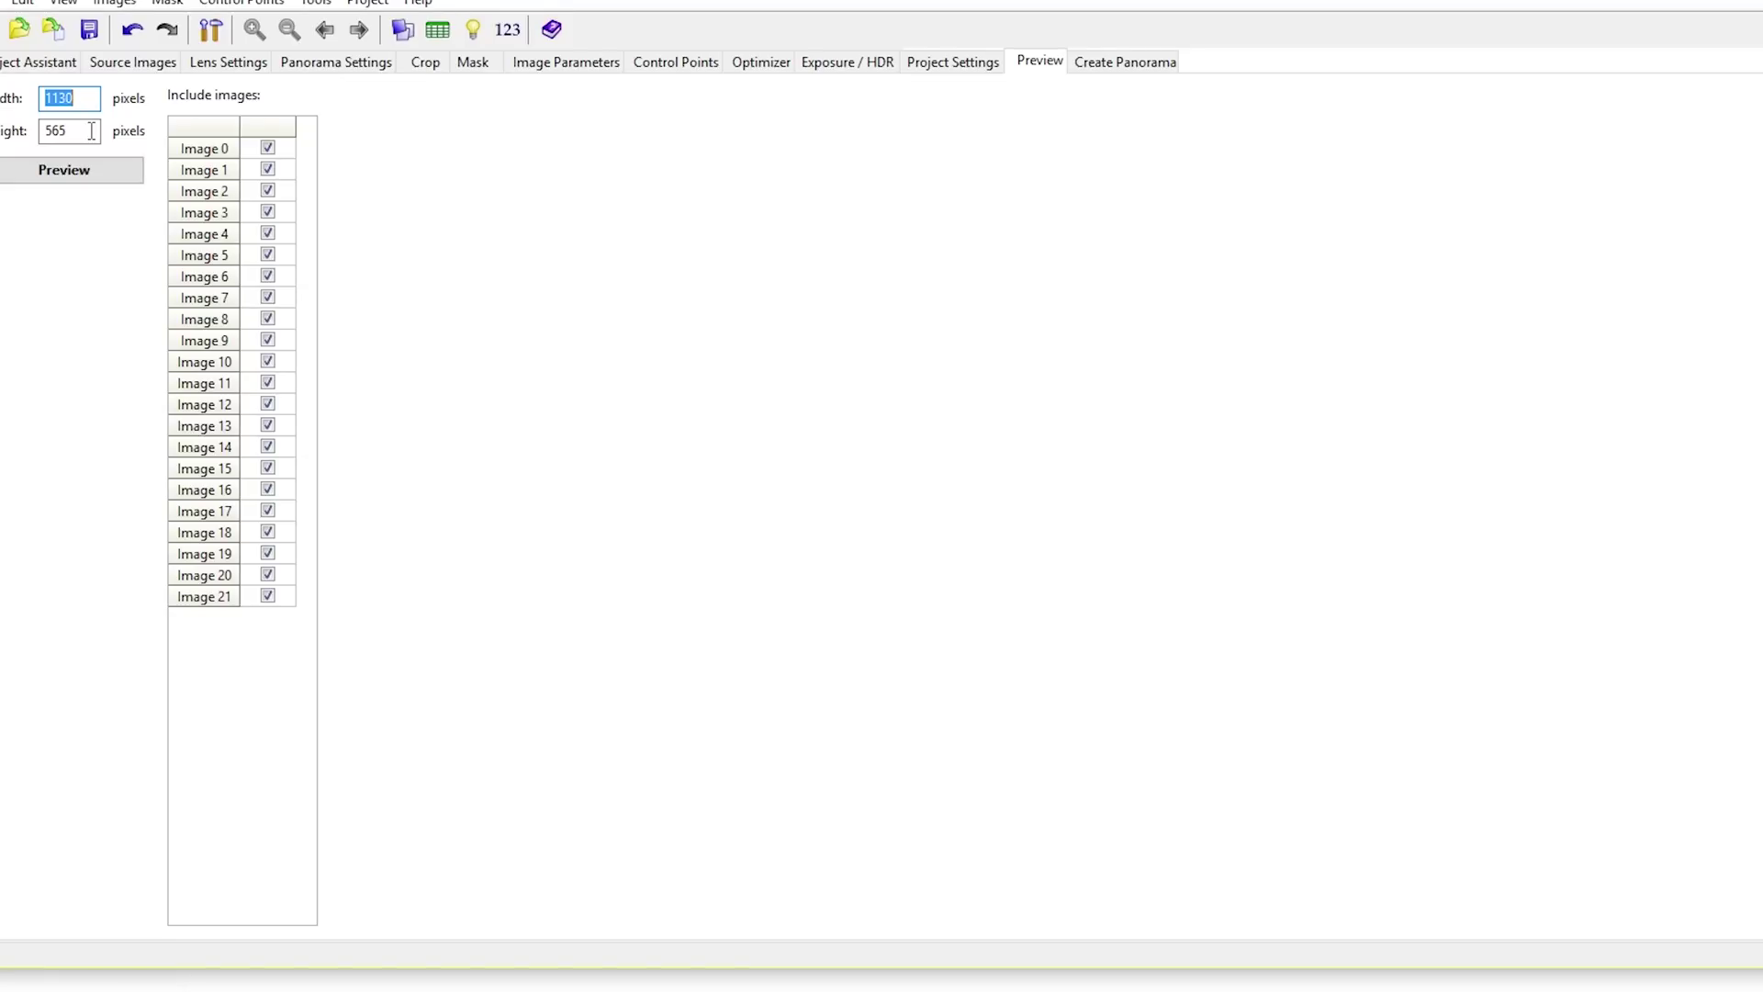
# Step: Generate a panorama preview and display it in PTGui's built-in viewer
pyautogui.click(92, 170)
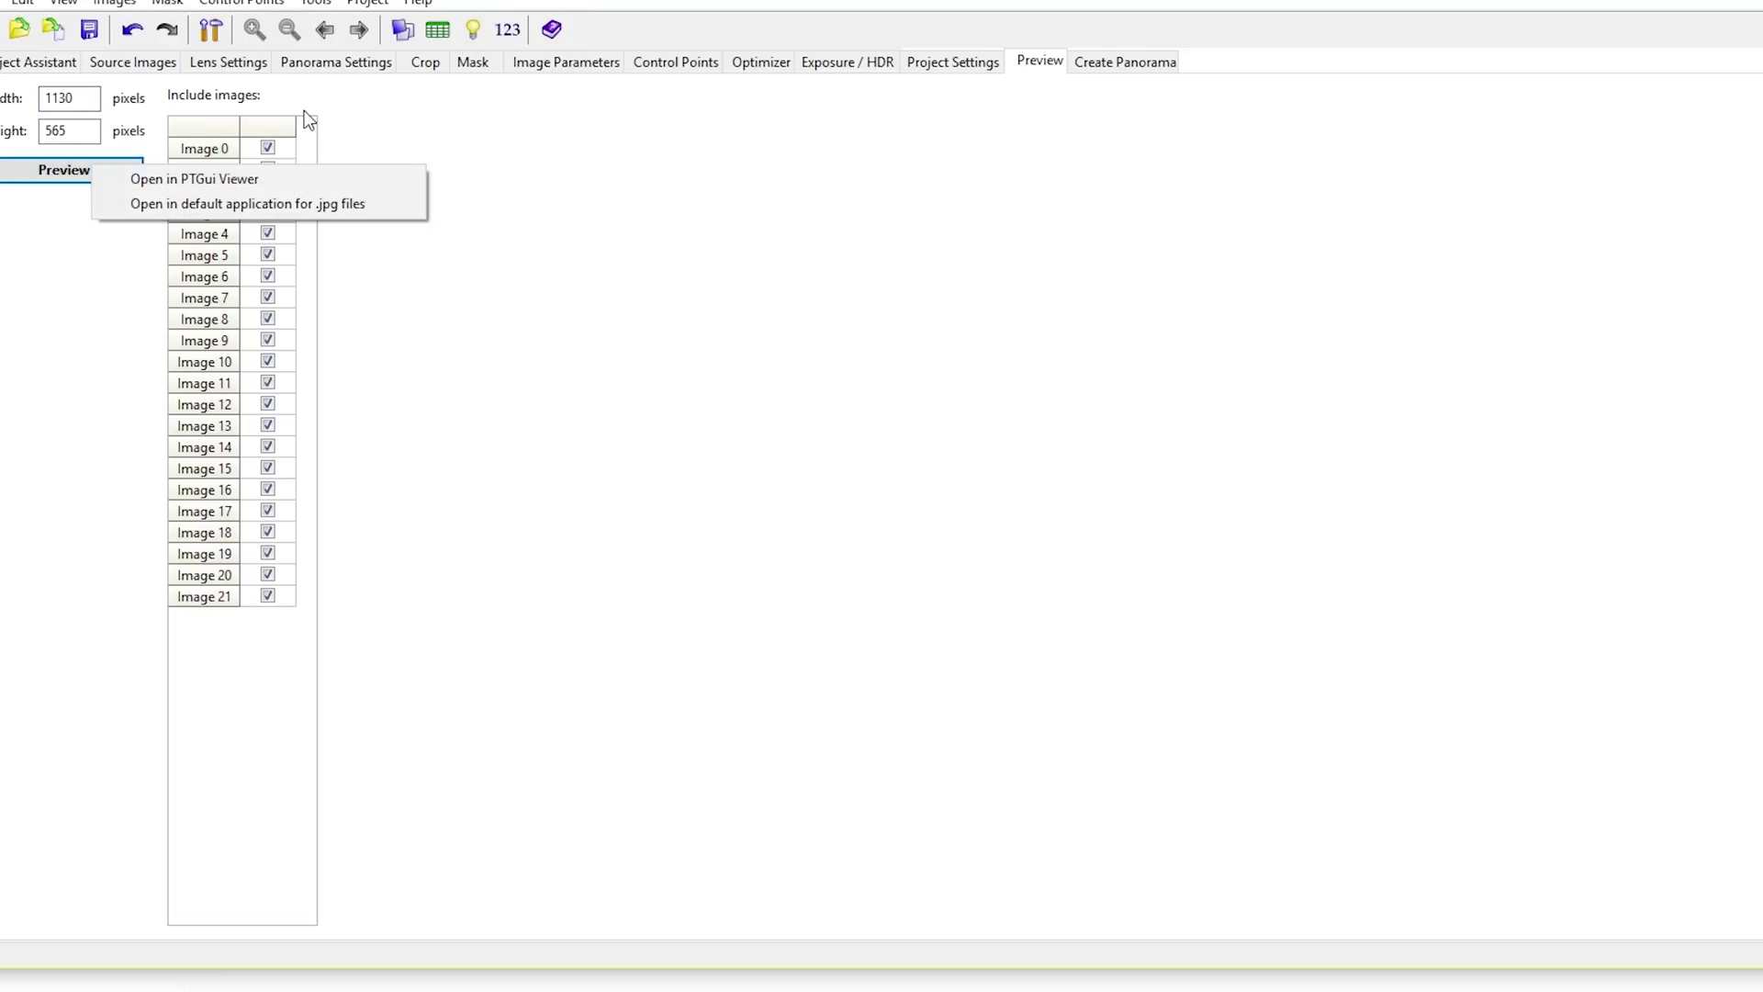
pyautogui.click(297, 178)
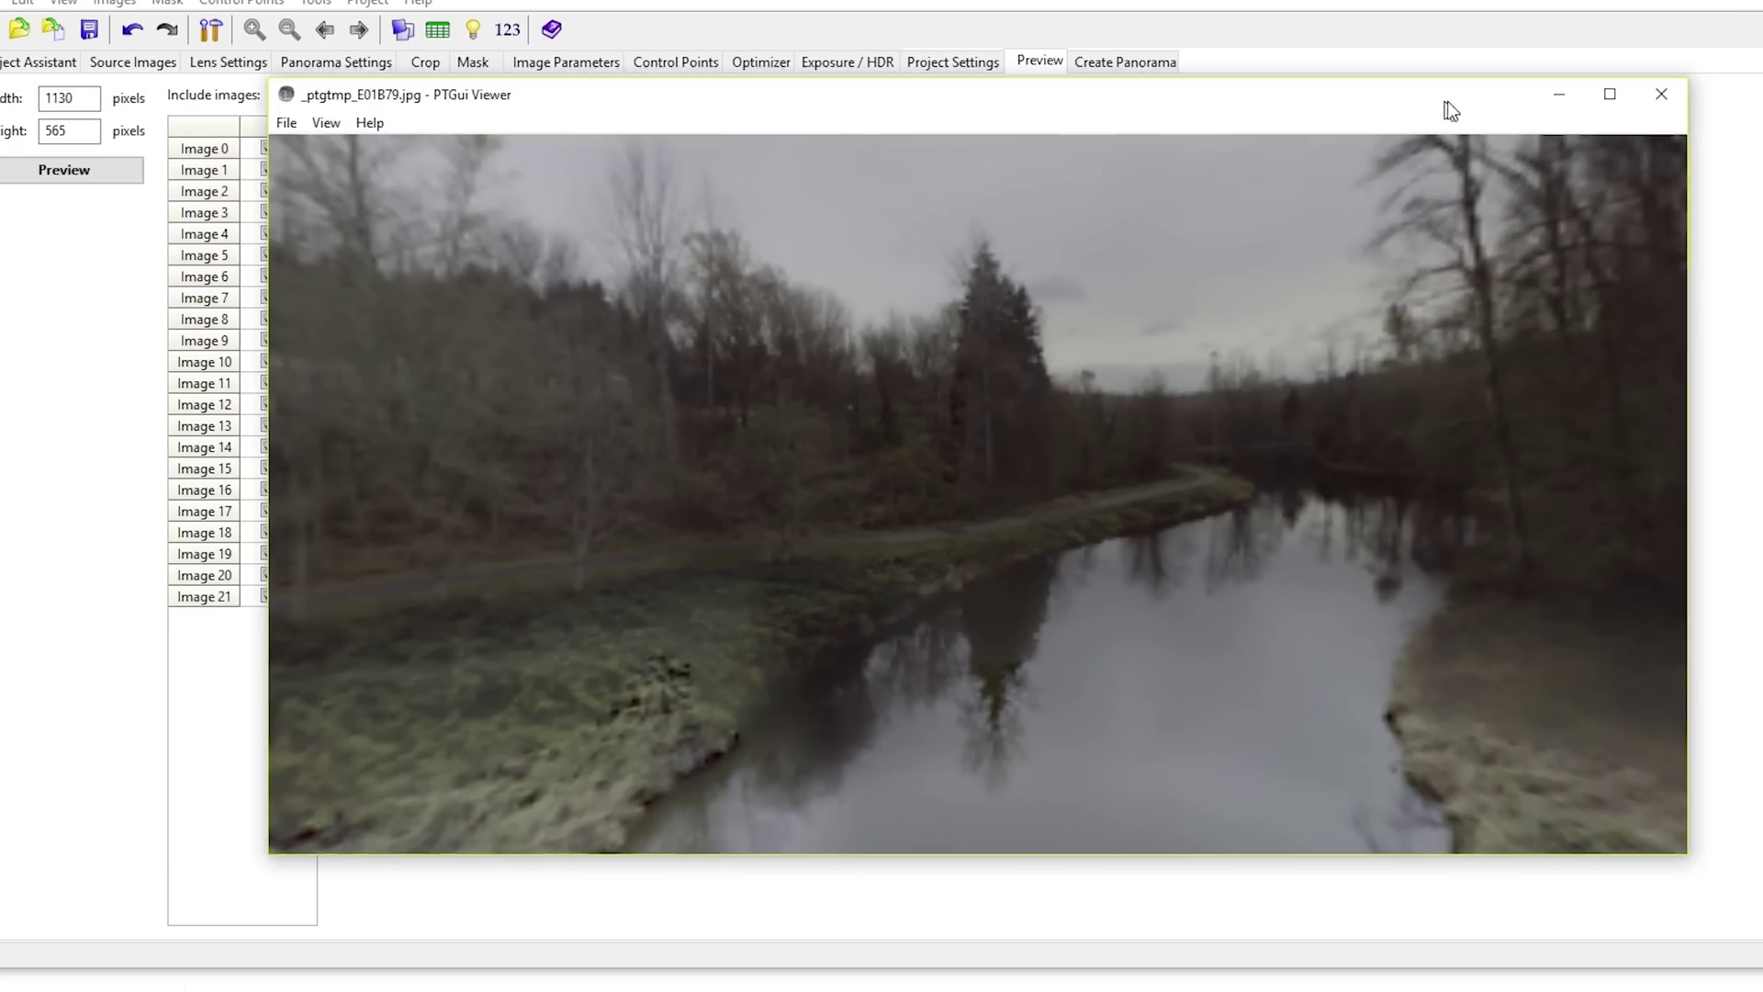
pyautogui.moveTo(1444, 107); pyautogui.dragTo(1357, 95)
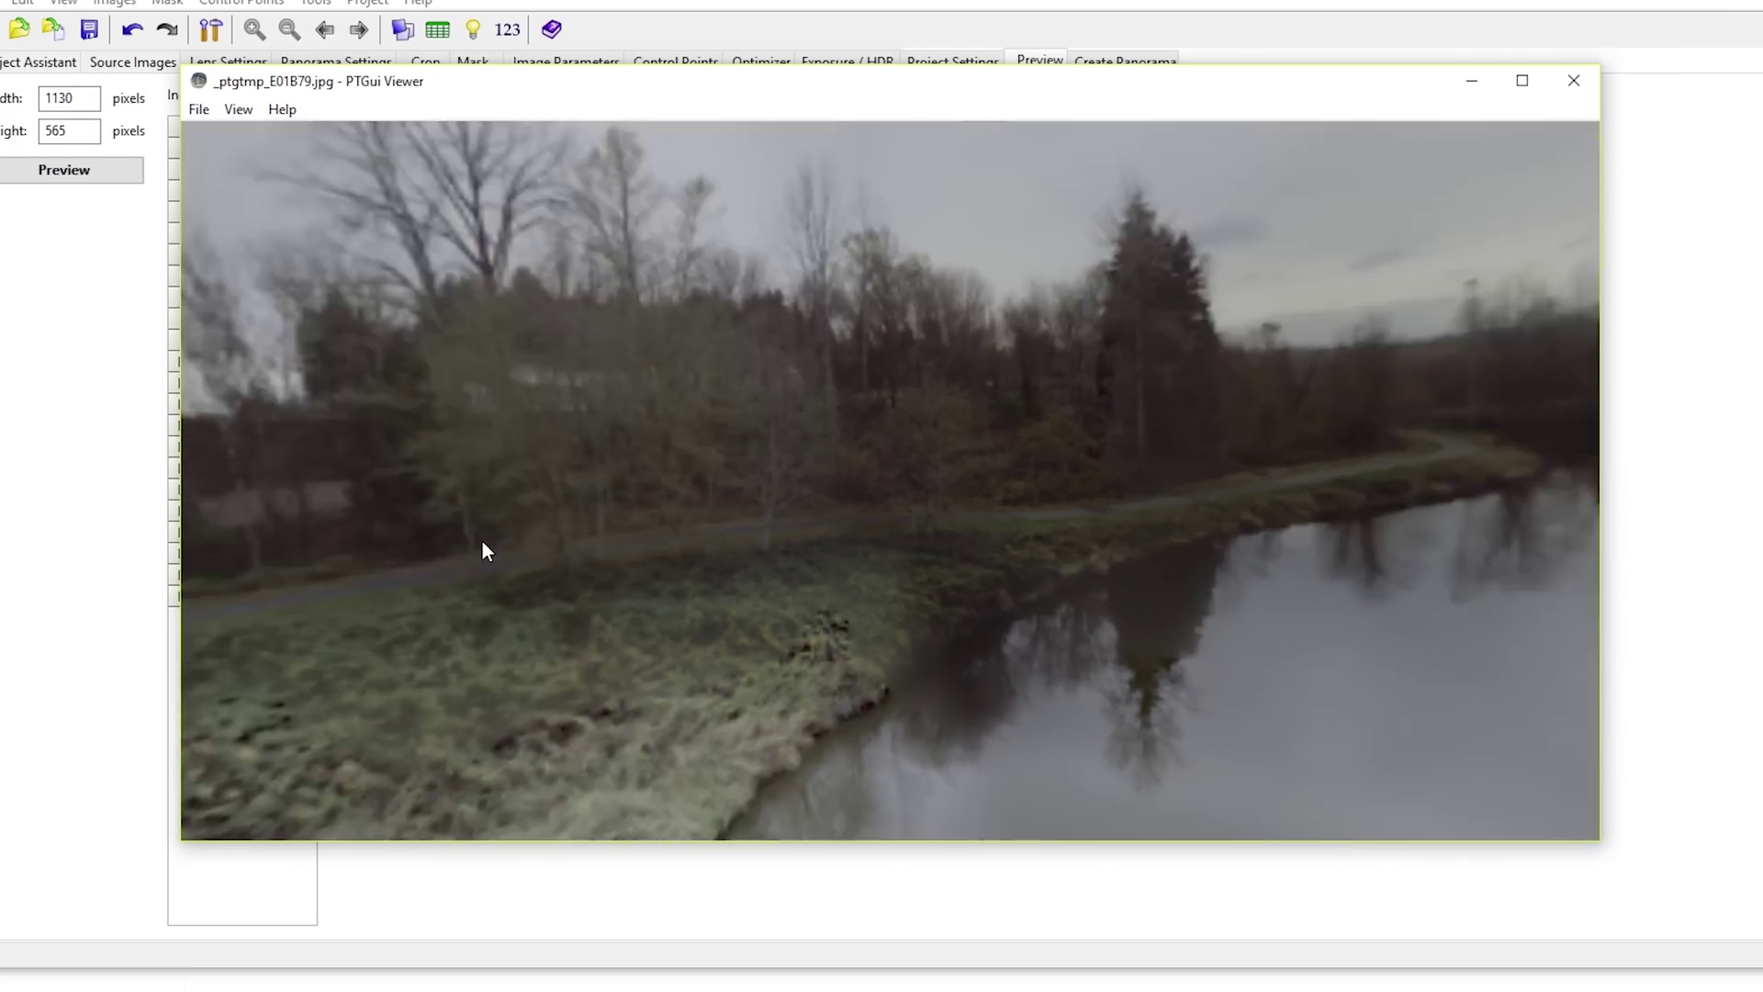
# Step: Look around the preview from sky to water and bridge, then close the viewer
pyautogui.moveTo(482, 549); pyautogui.dragTo(979, 487)
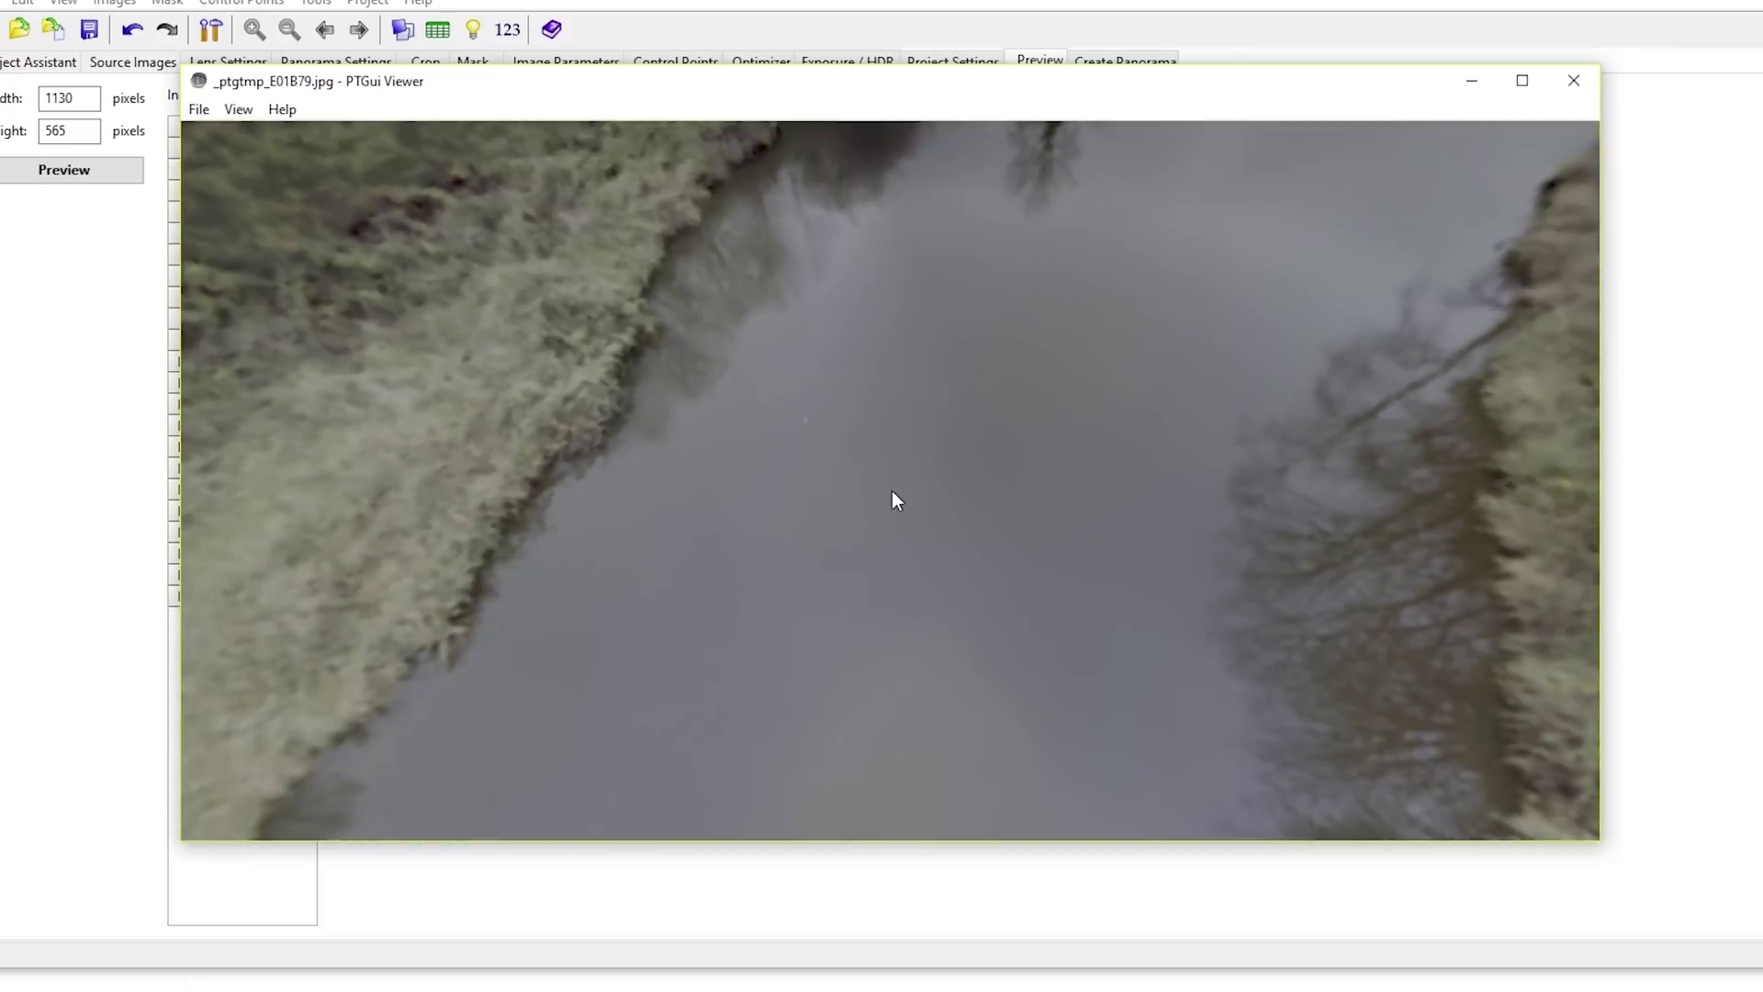
pyautogui.moveTo(896, 501); pyautogui.dragTo(685, 520)
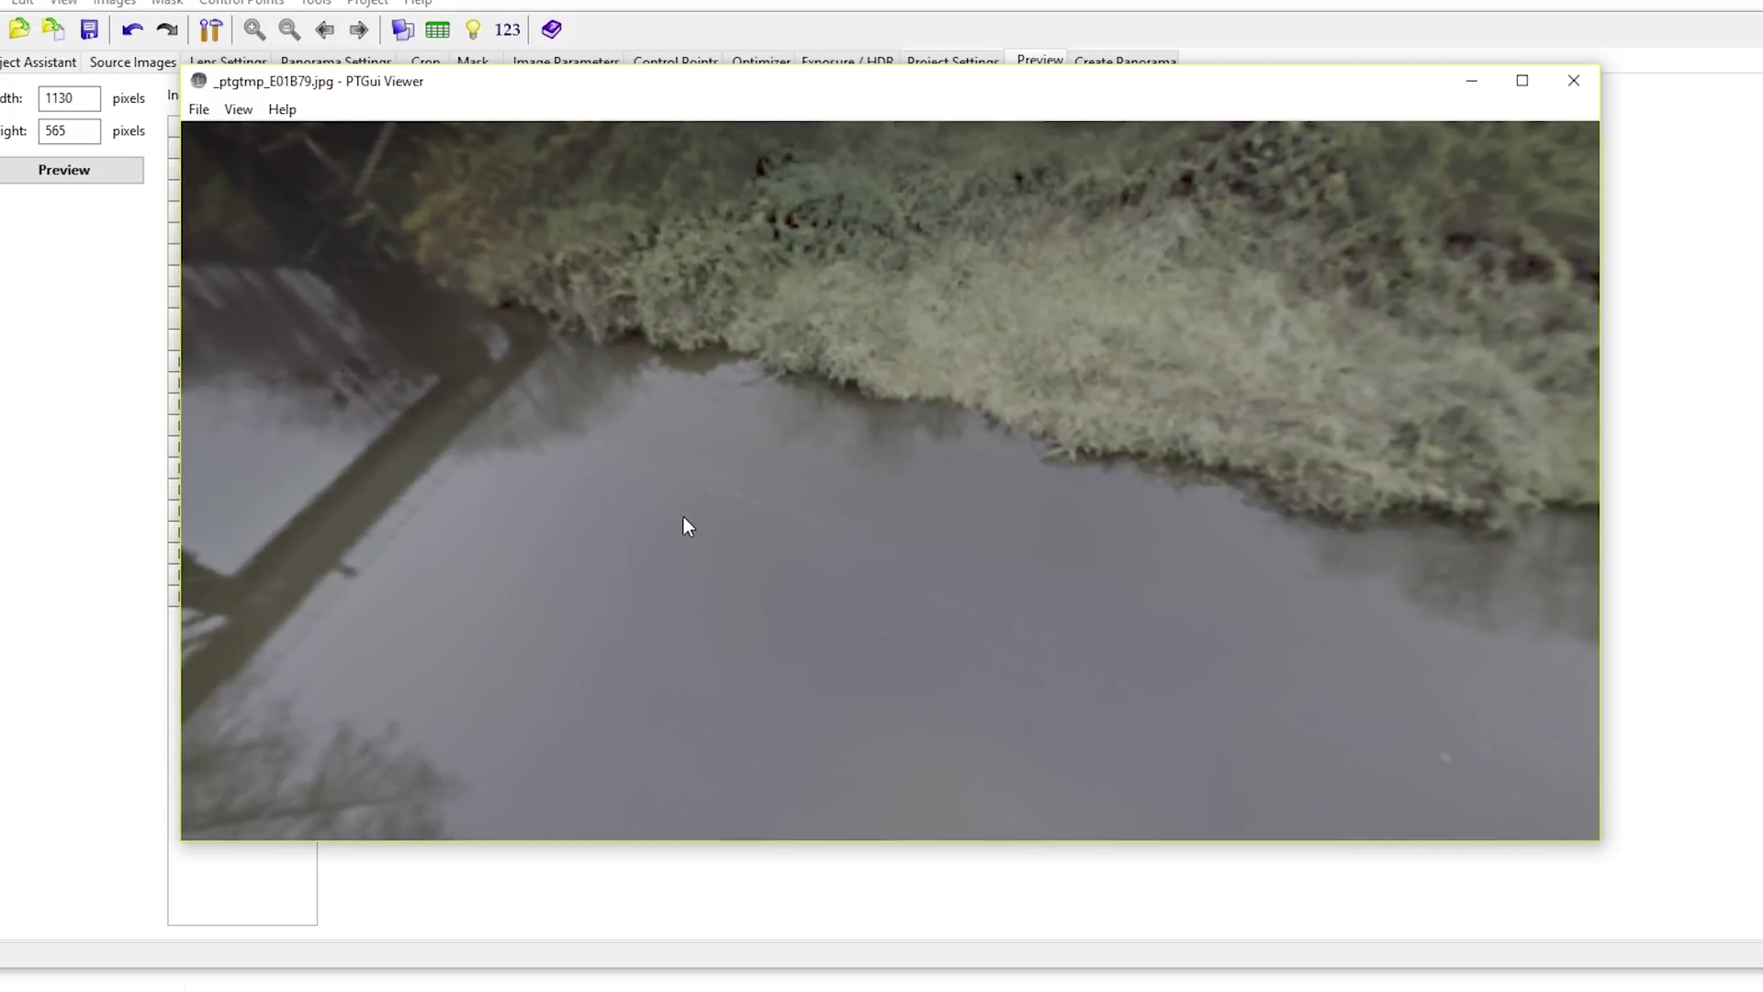
pyautogui.moveTo(769, 442); pyautogui.dragTo(973, 570)
pyautogui.moveTo(830, 33); pyautogui.dragTo(490, 252)
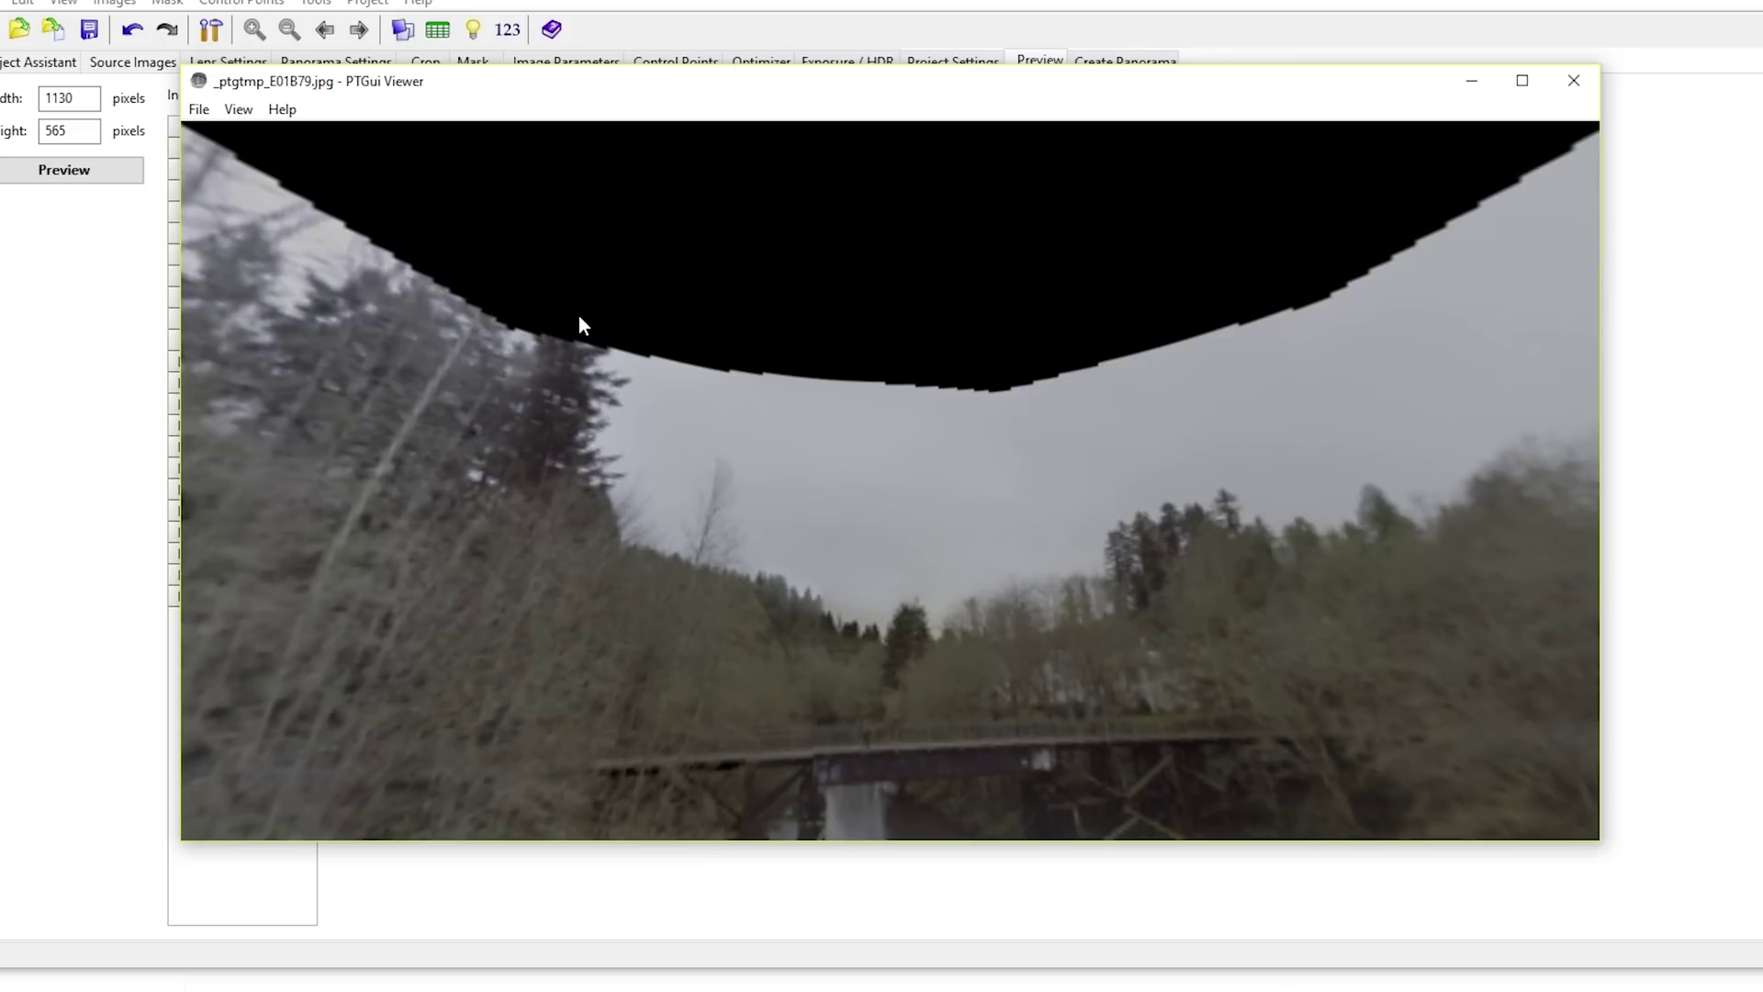
pyautogui.moveTo(680, 374); pyautogui.dragTo(673, 228)
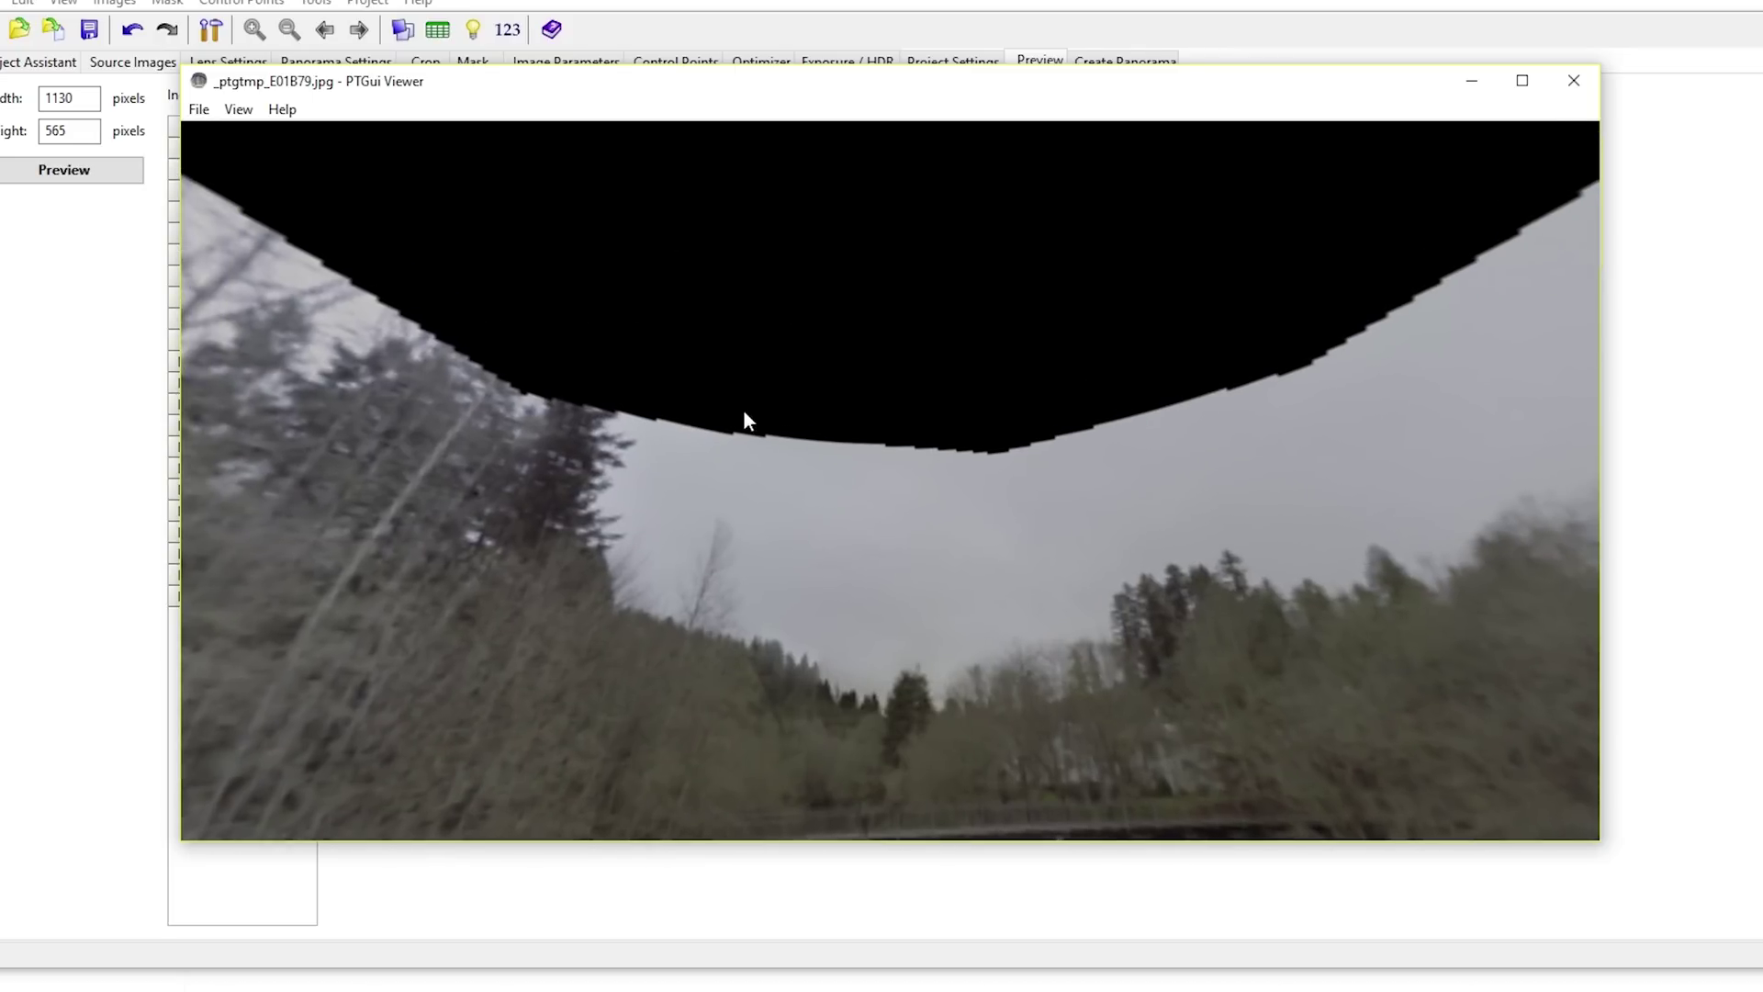
pyautogui.press('Escape')
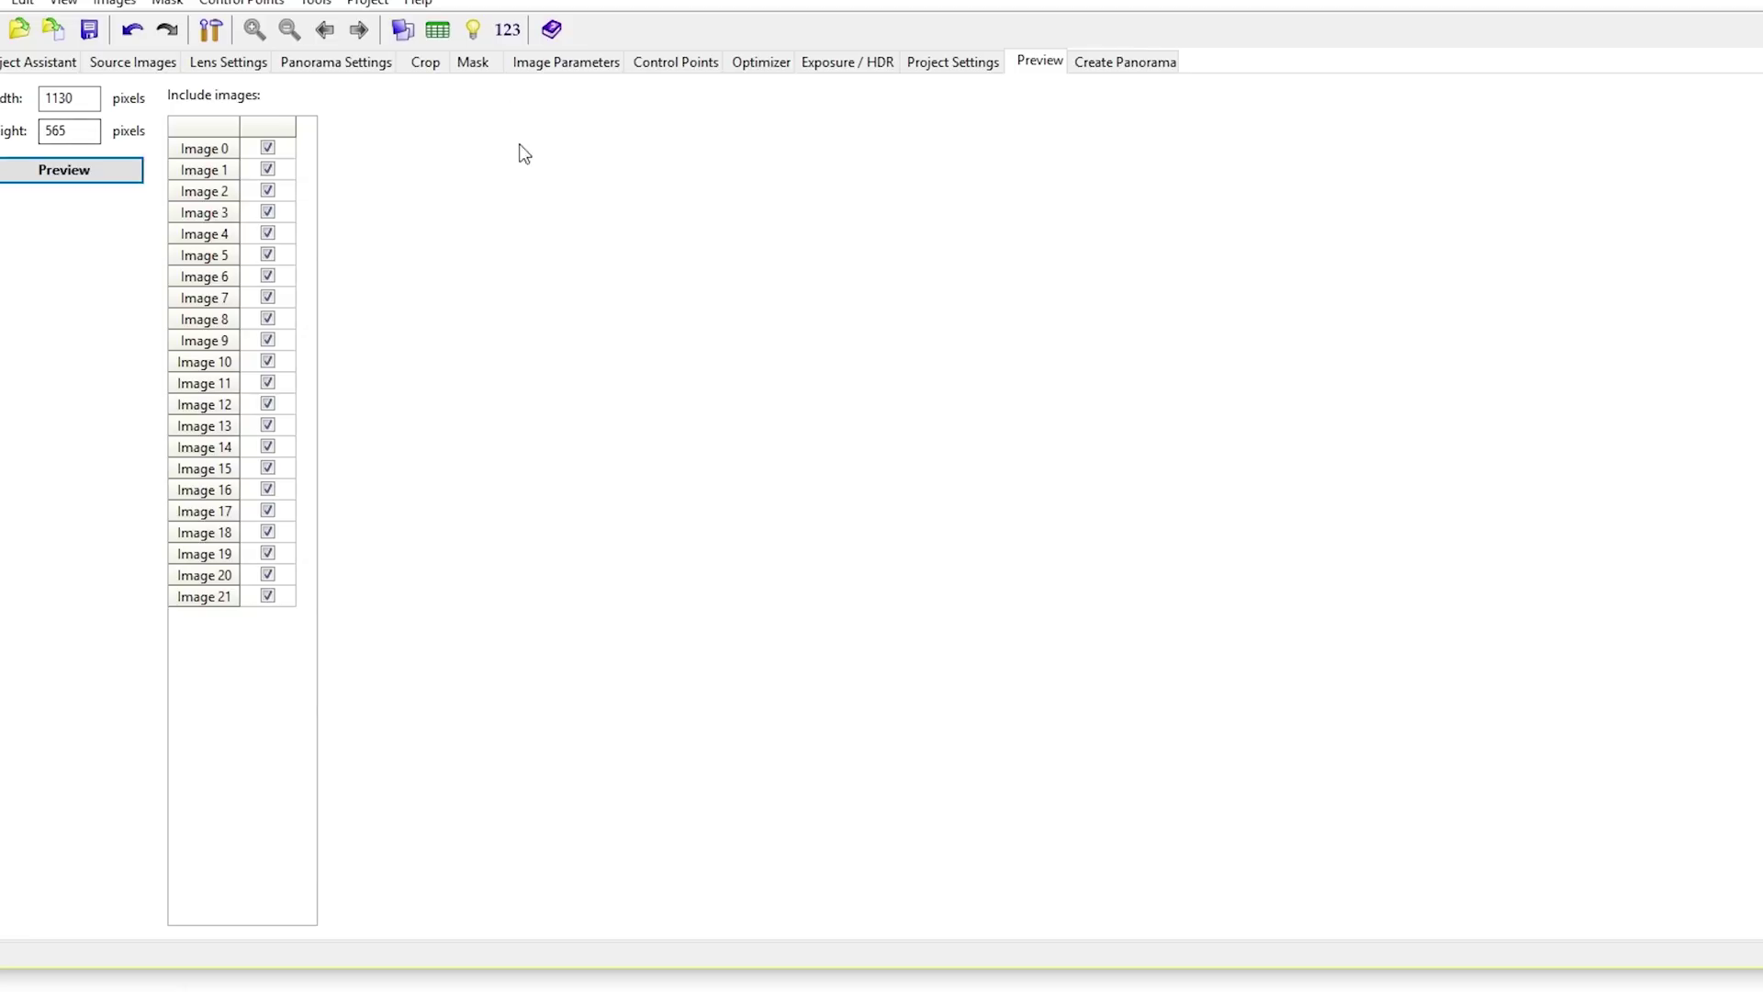
pyautogui.click(1130, 63)
# Step: Stitch the 18282 × 9141 JPEG panorama, overwriting the existing DJI_0005 Panorama.jpg
pyautogui.click(57, 286)
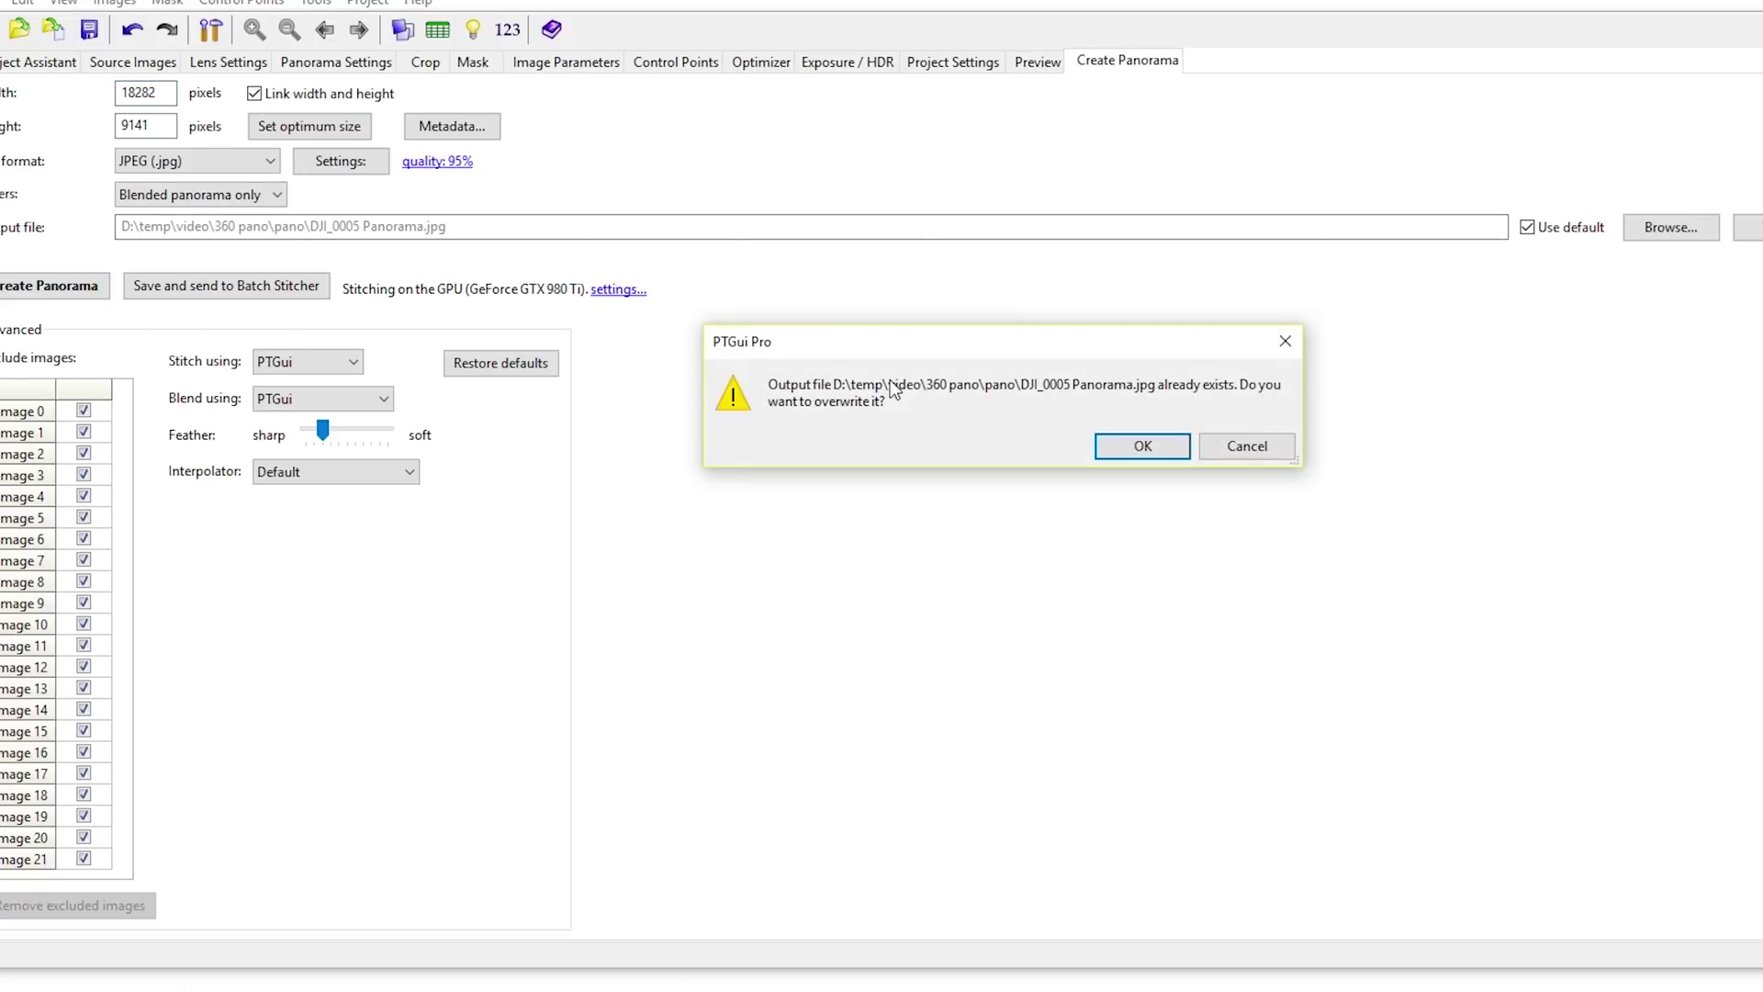
pyautogui.click(1143, 446)
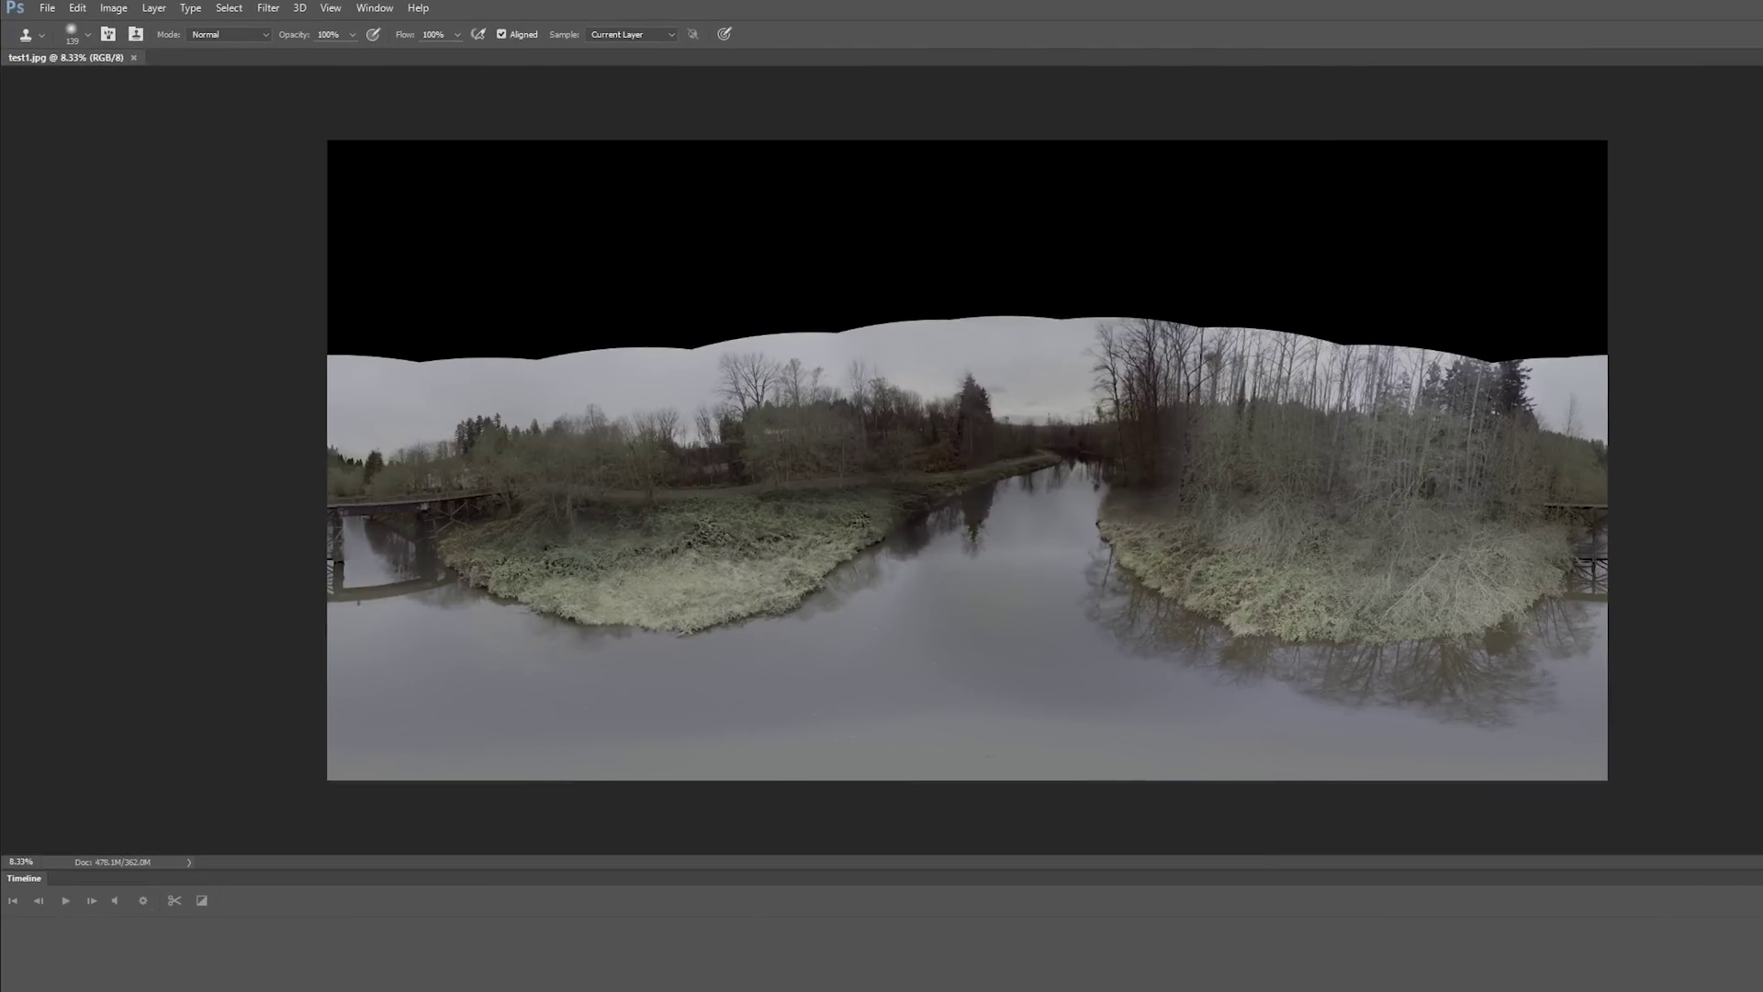
# Step: Pick the Magic Wand tool to select the black empty area above the panorama
pyautogui.moveTo(426, 219); pyautogui.dragTo(134, 212)
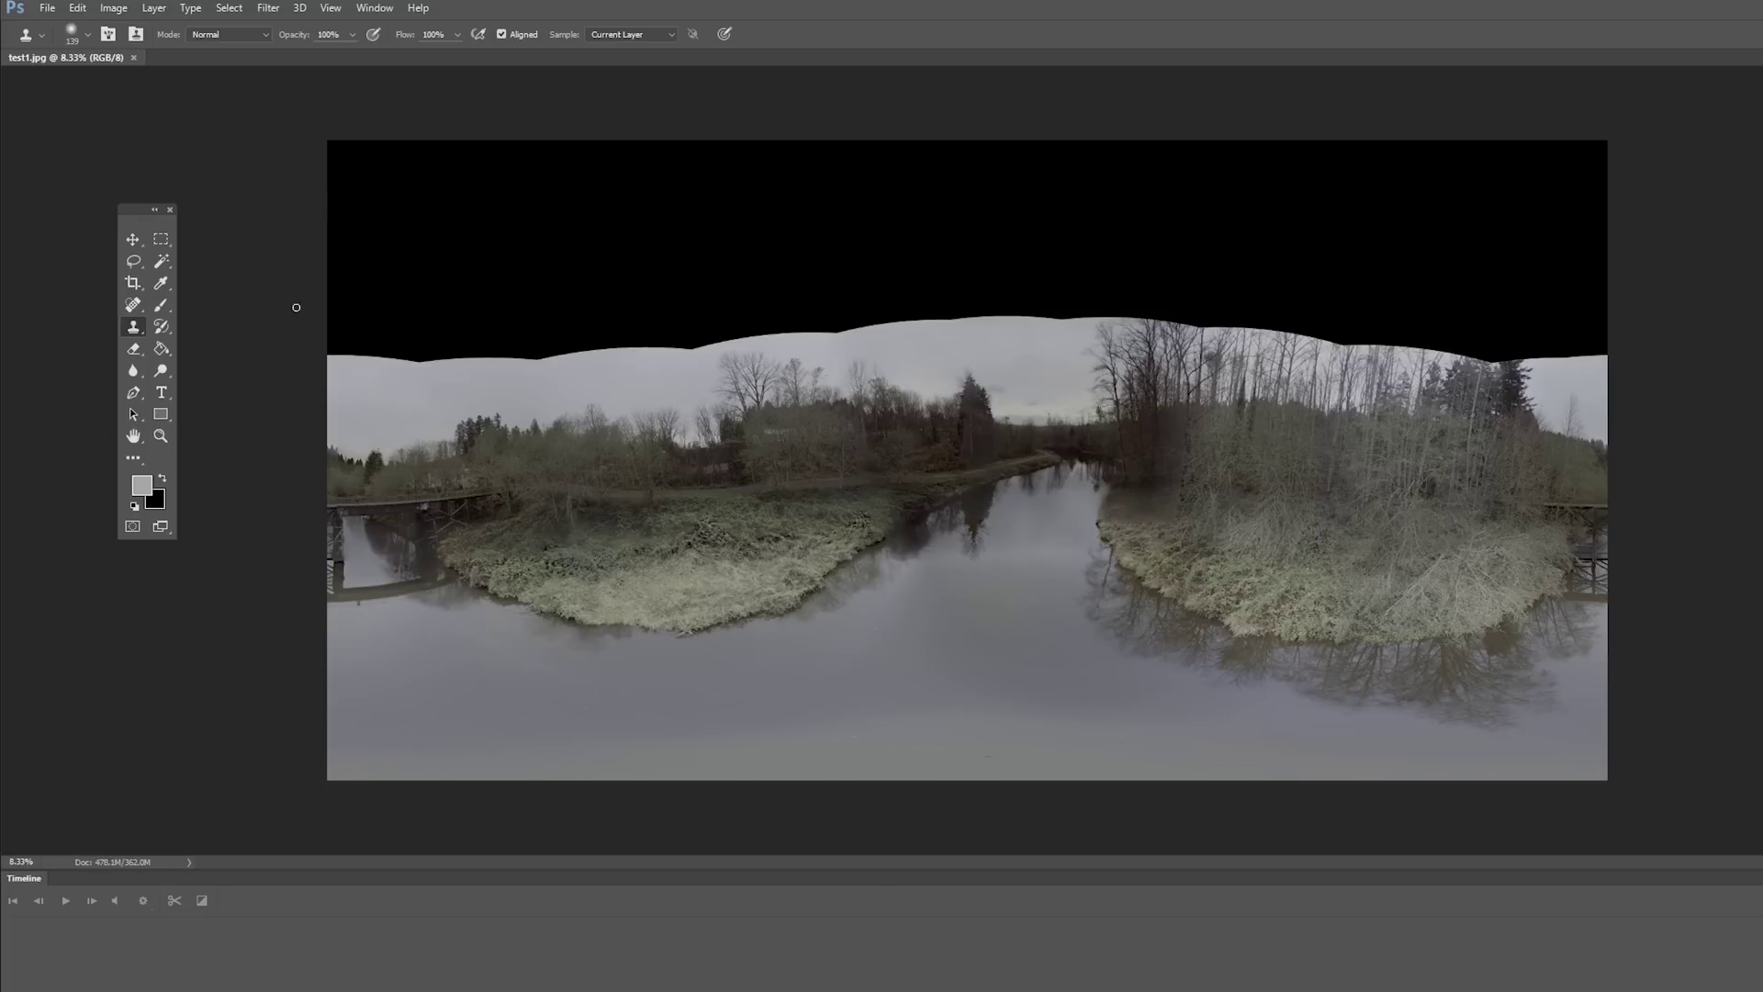
pyautogui.click(136, 264)
pyautogui.click(159, 245)
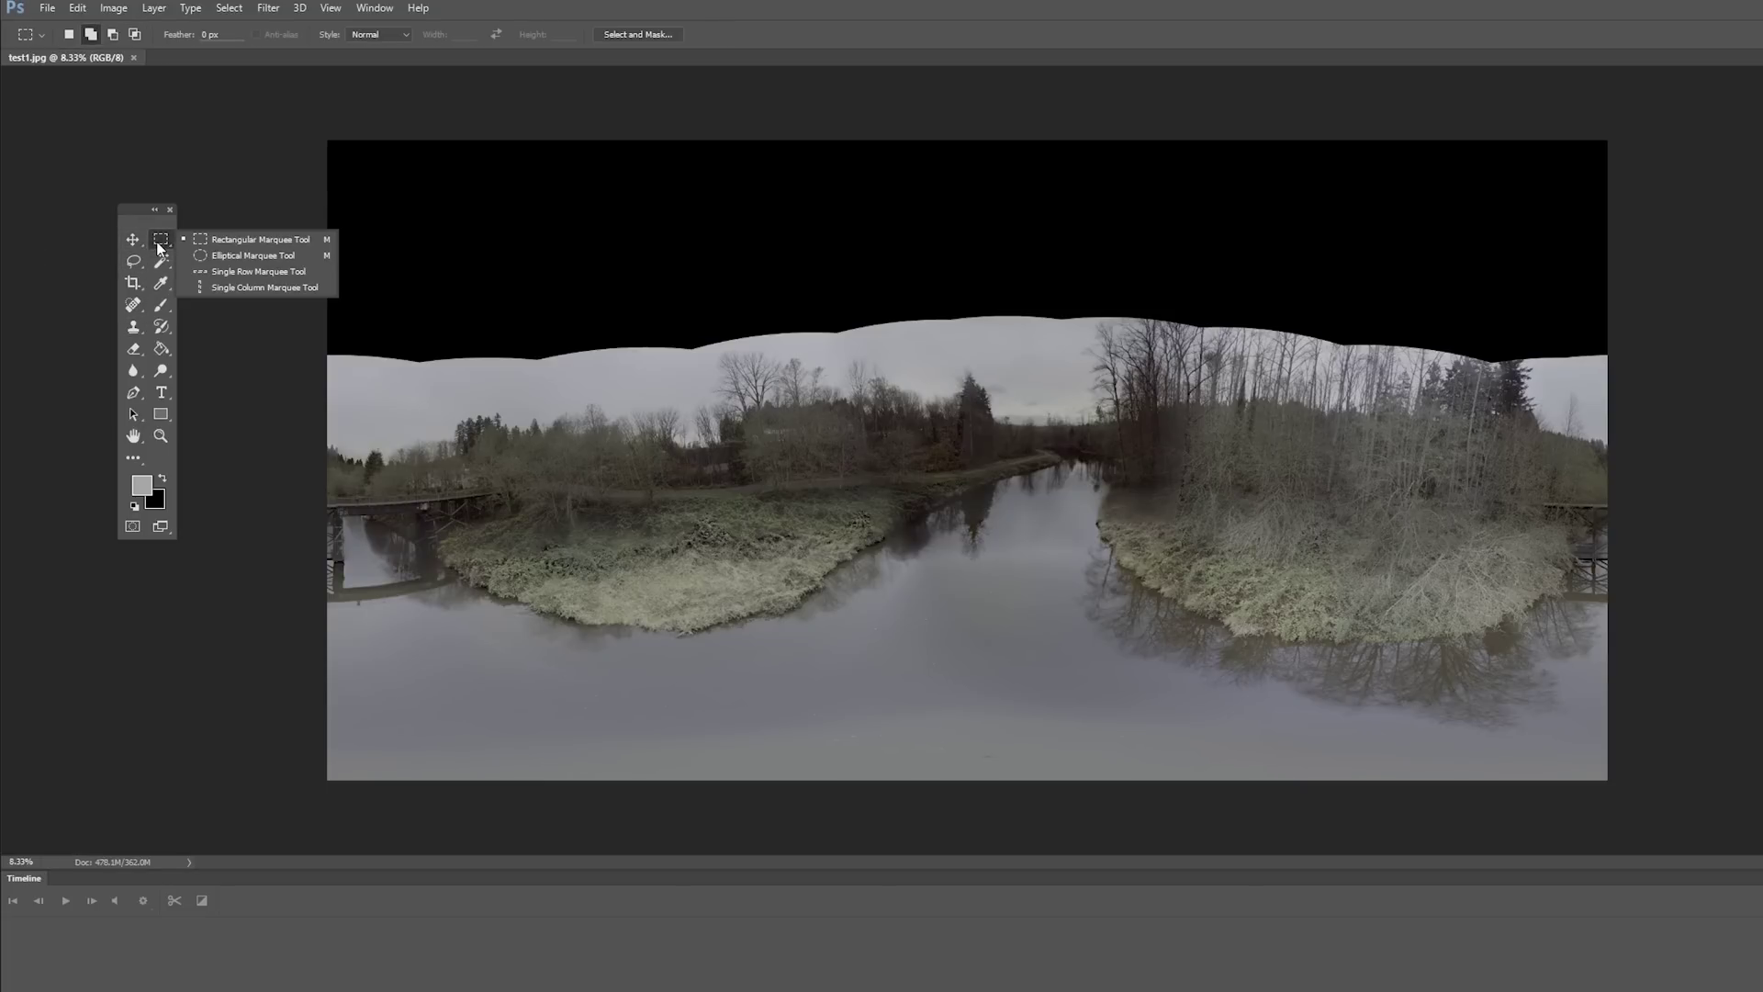
pyautogui.click(163, 261)
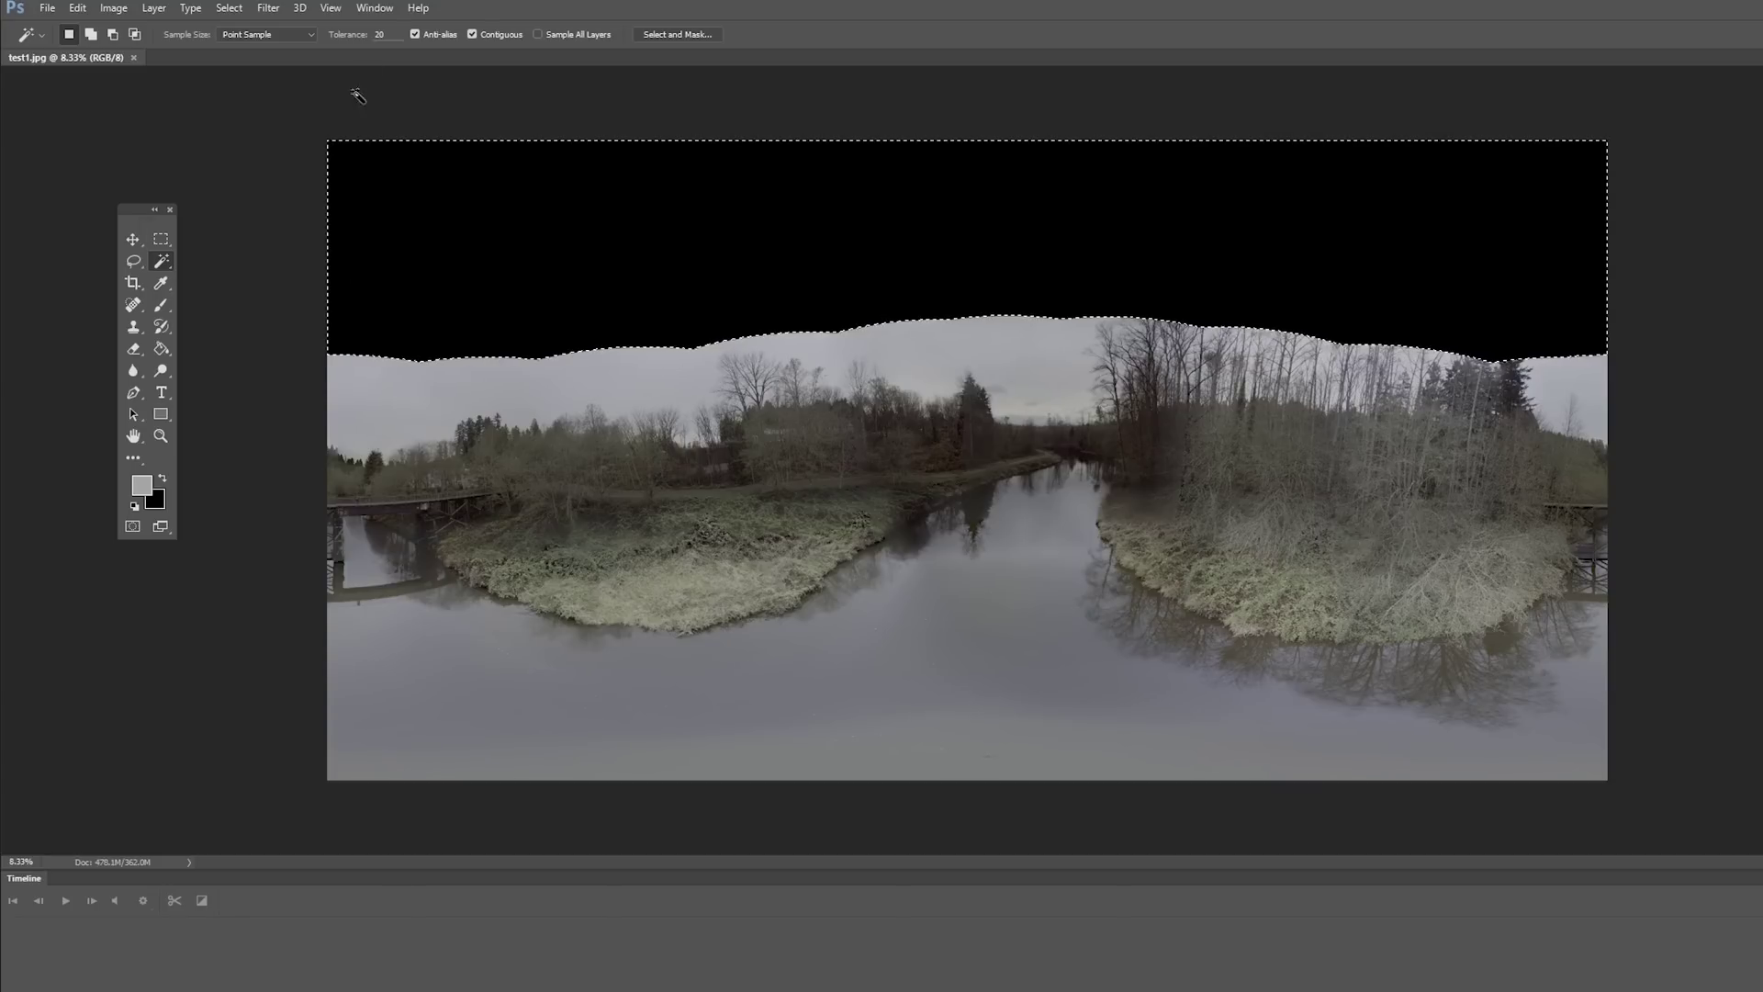
# Step: Set the foreground to a light grey sampled from the sky and paint-bucket the black area
pyautogui.click(141, 484)
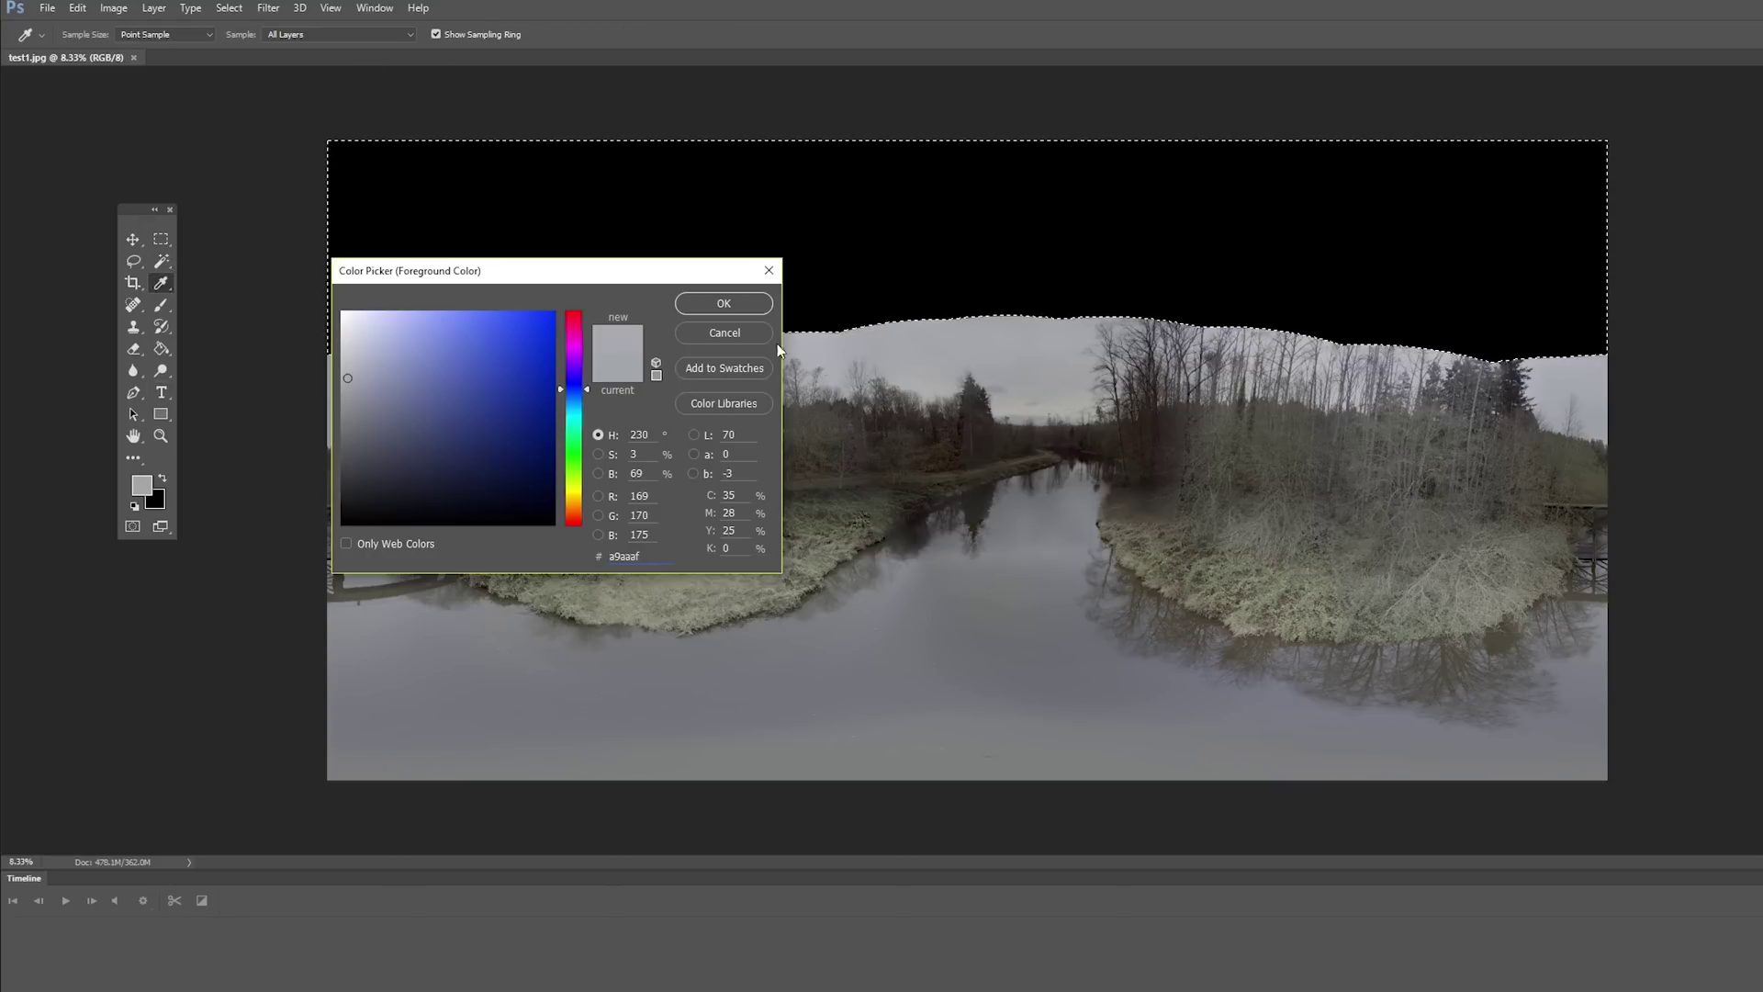
pyautogui.moveTo(591, 276); pyautogui.dragTo(914, 305)
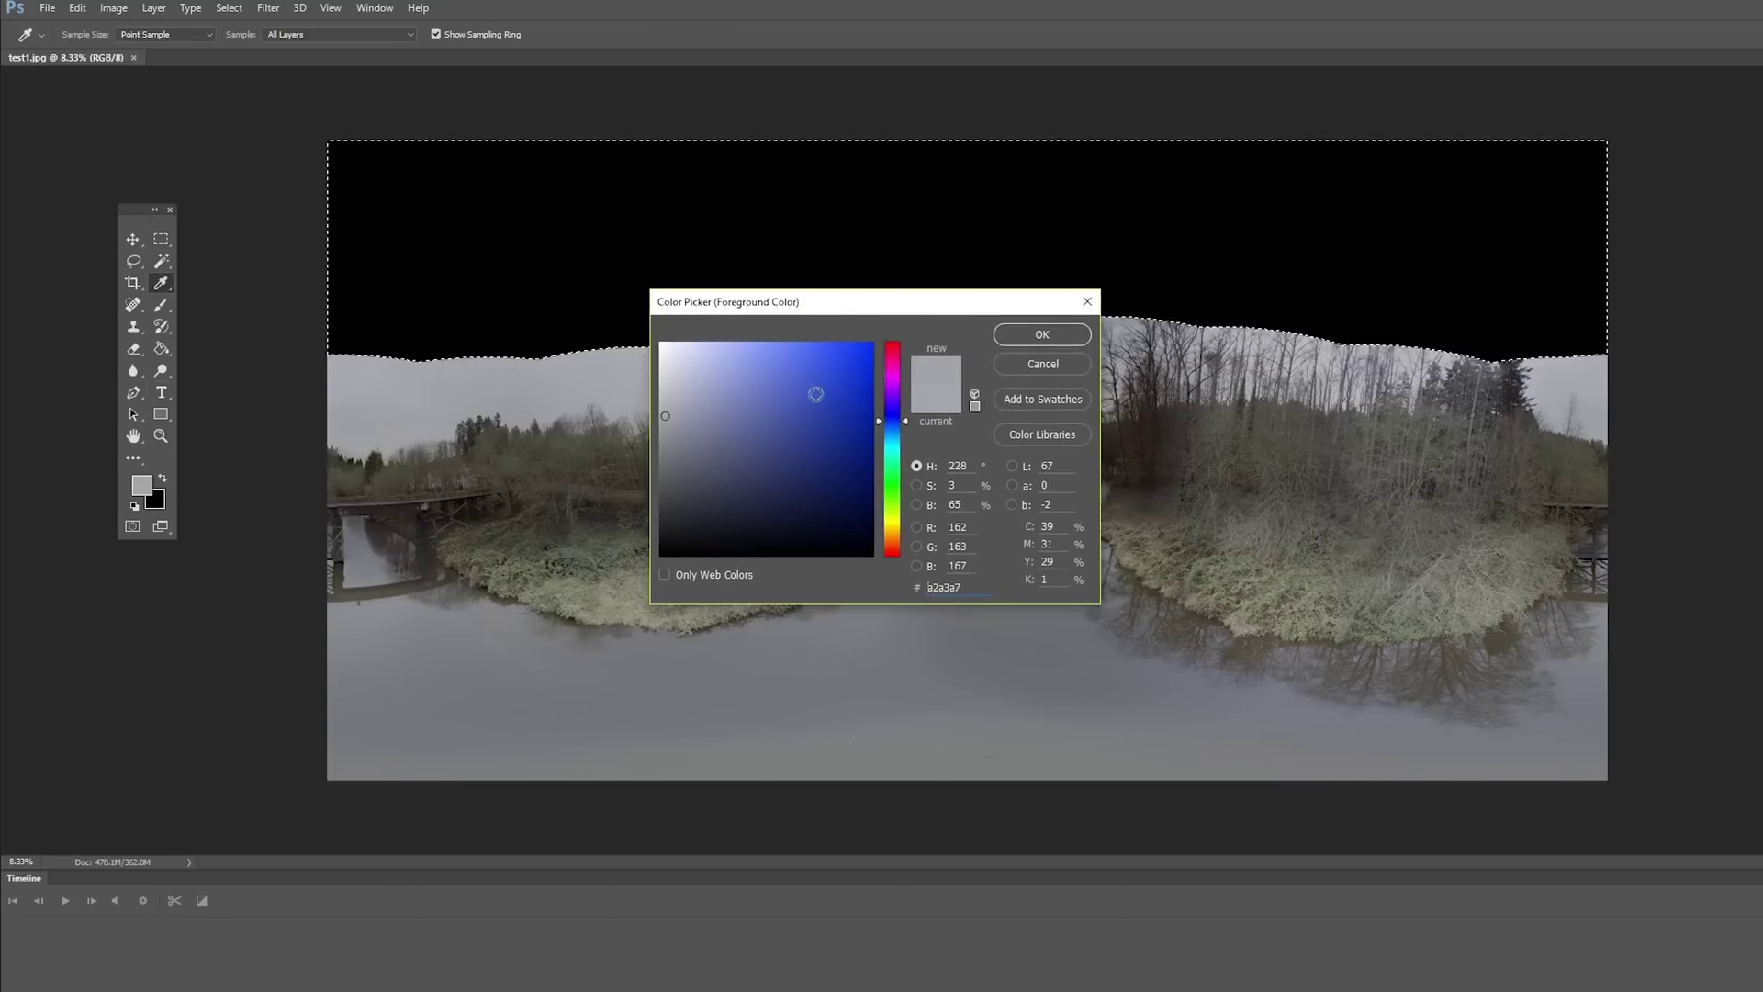
pyautogui.click(1131, 675)
pyautogui.moveTo(1131, 675); pyautogui.dragTo(1048, 543)
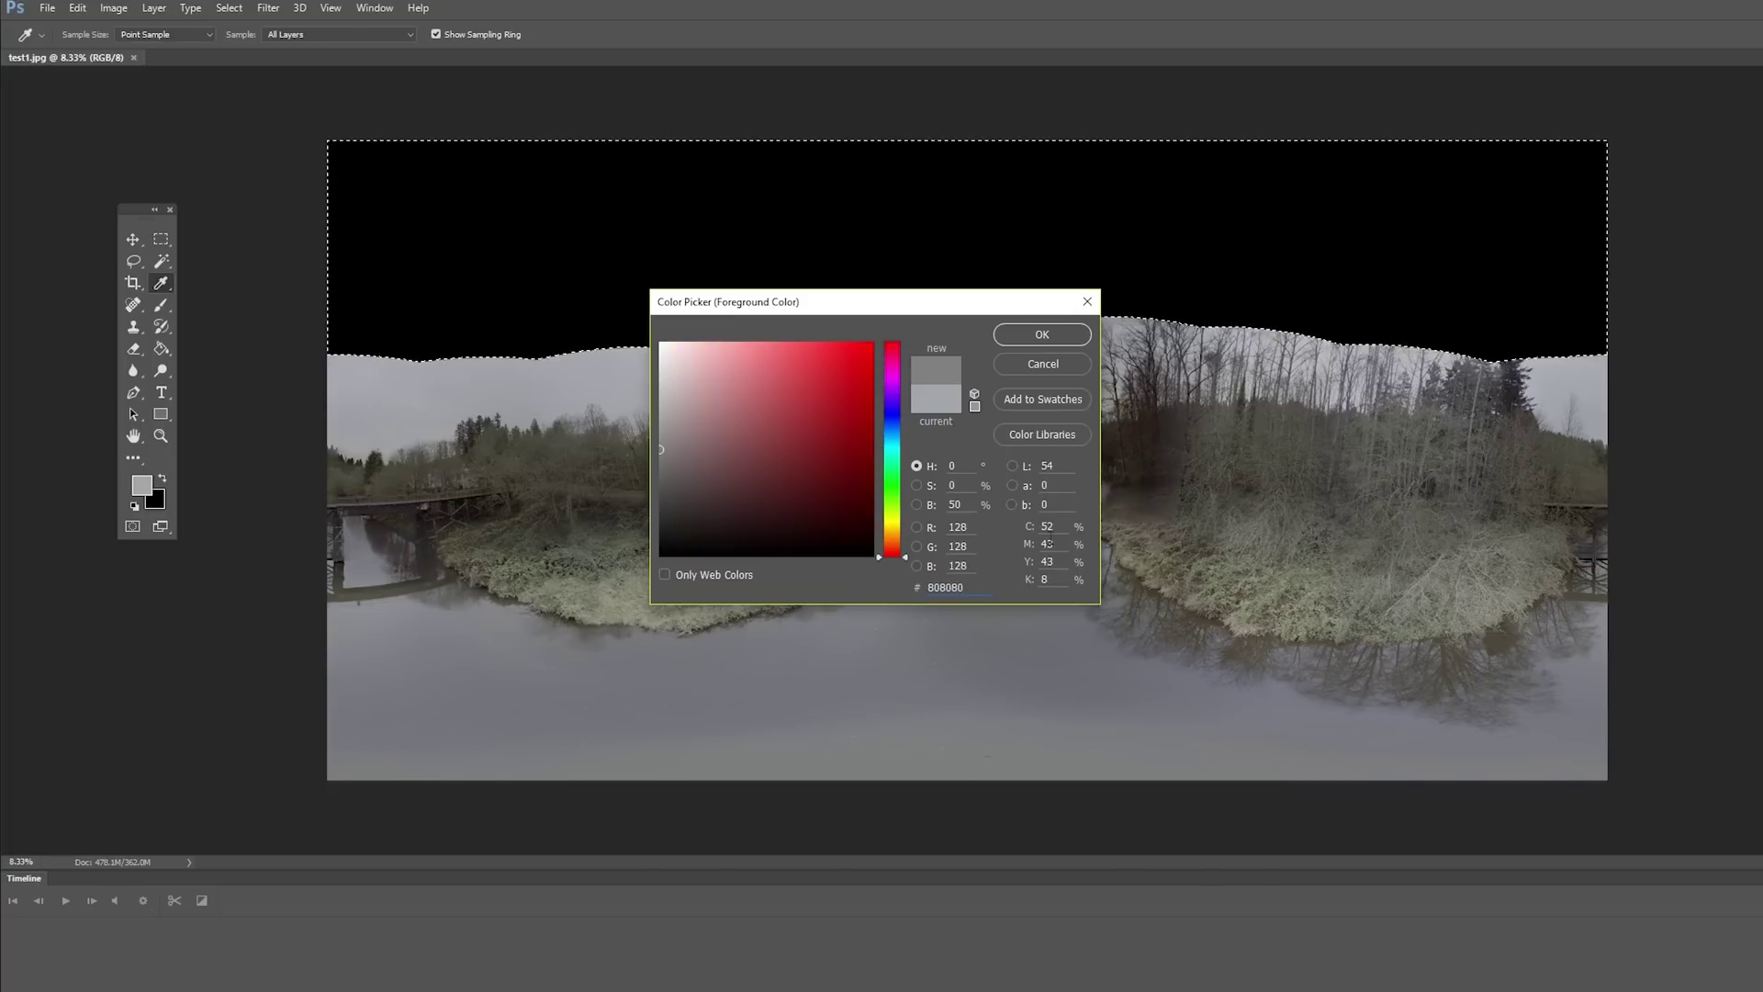
pyautogui.click(494, 357)
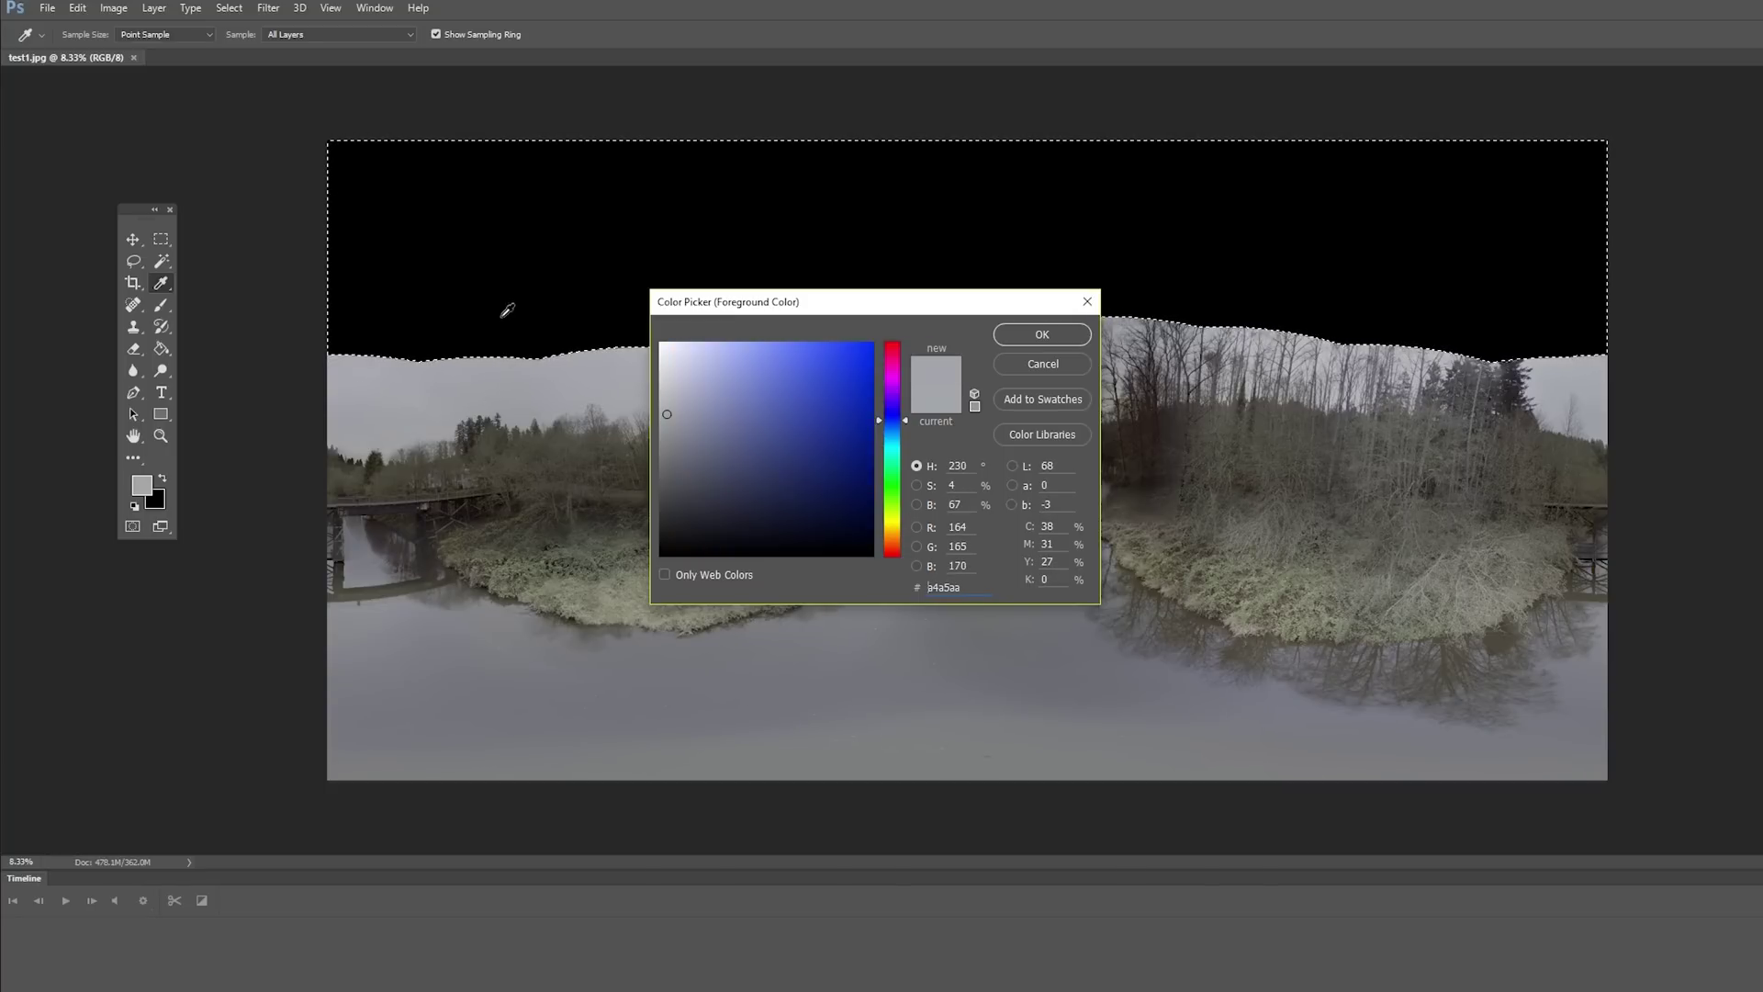
pyautogui.click(1042, 334)
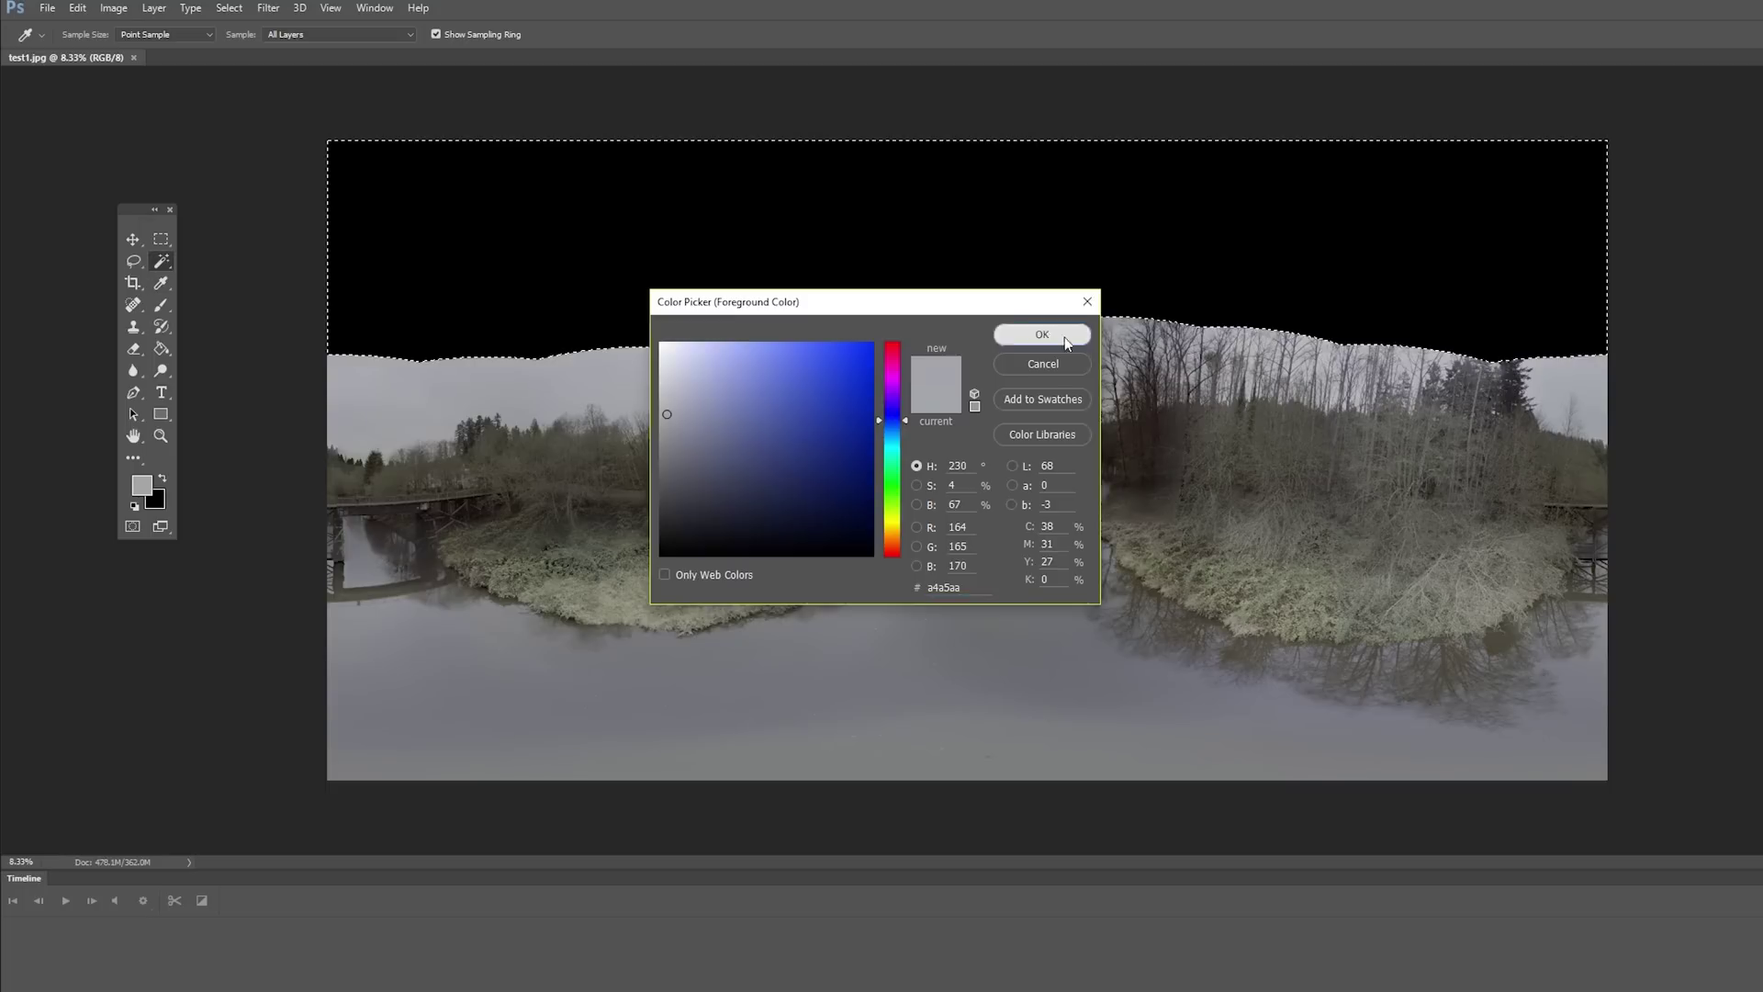
pyautogui.click(161, 348)
pyautogui.click(666, 244)
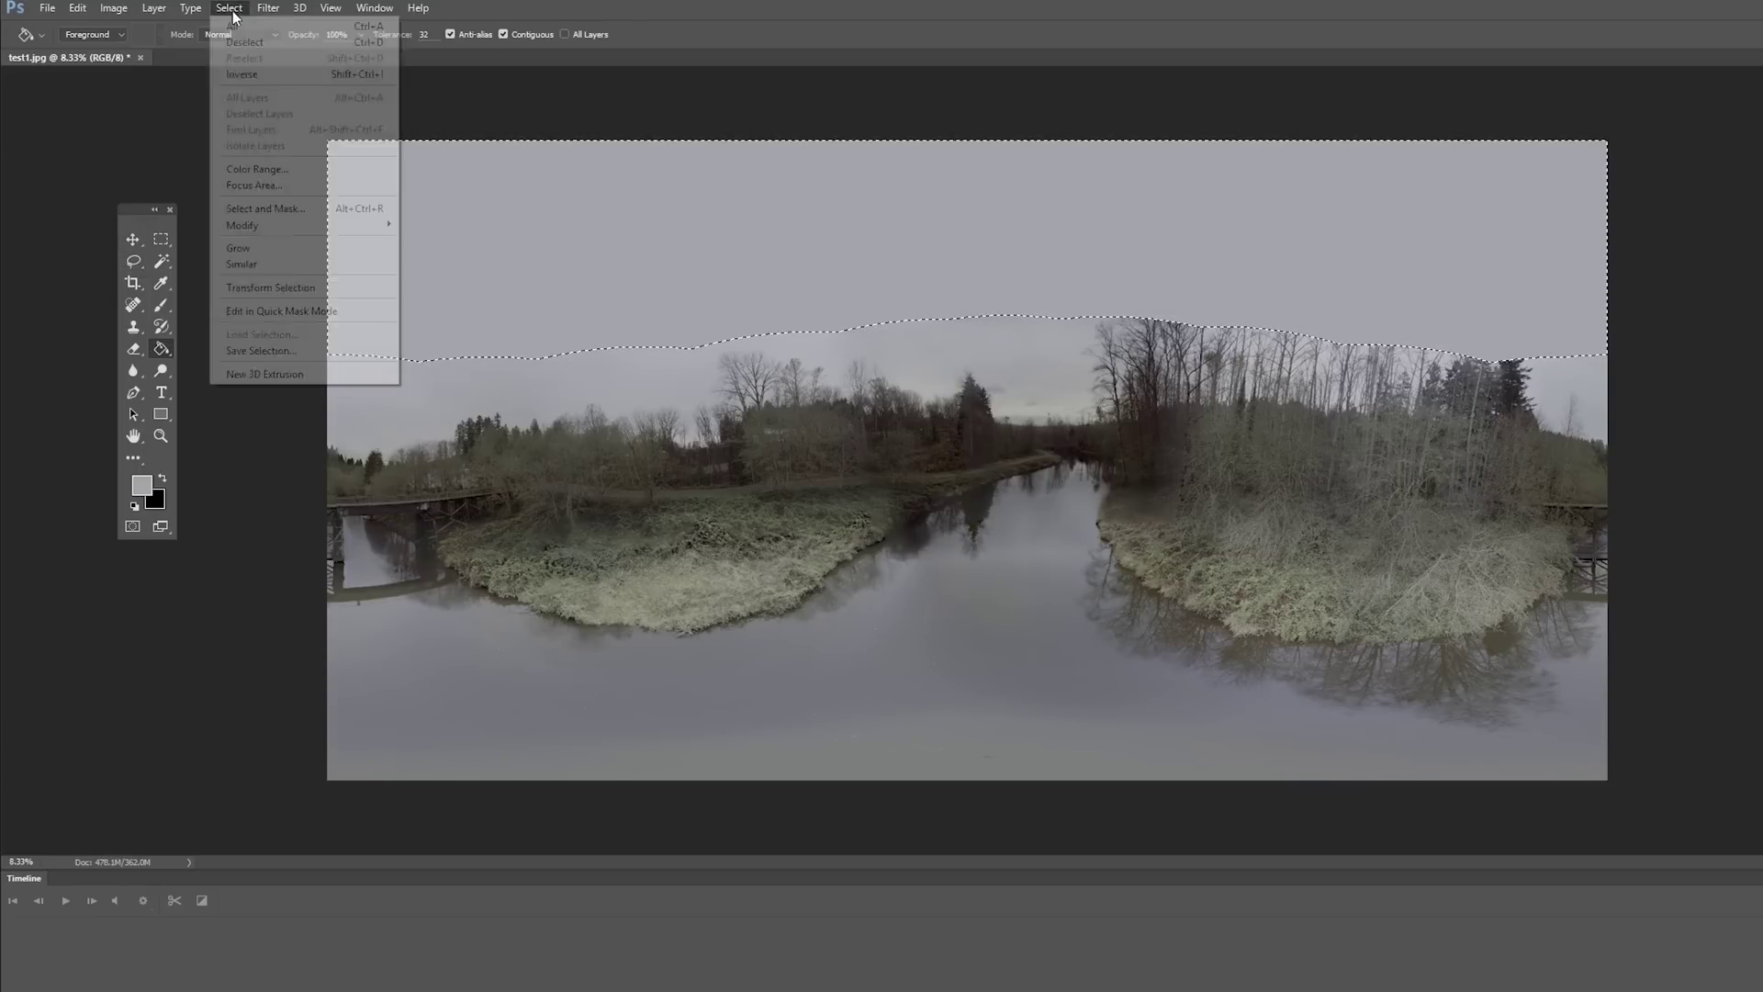
# Step: Deselect the fill area, zoom in, and pick the Clone Stamp tool
pyautogui.click(244, 42)
pyautogui.scroll(5, 957, 306)
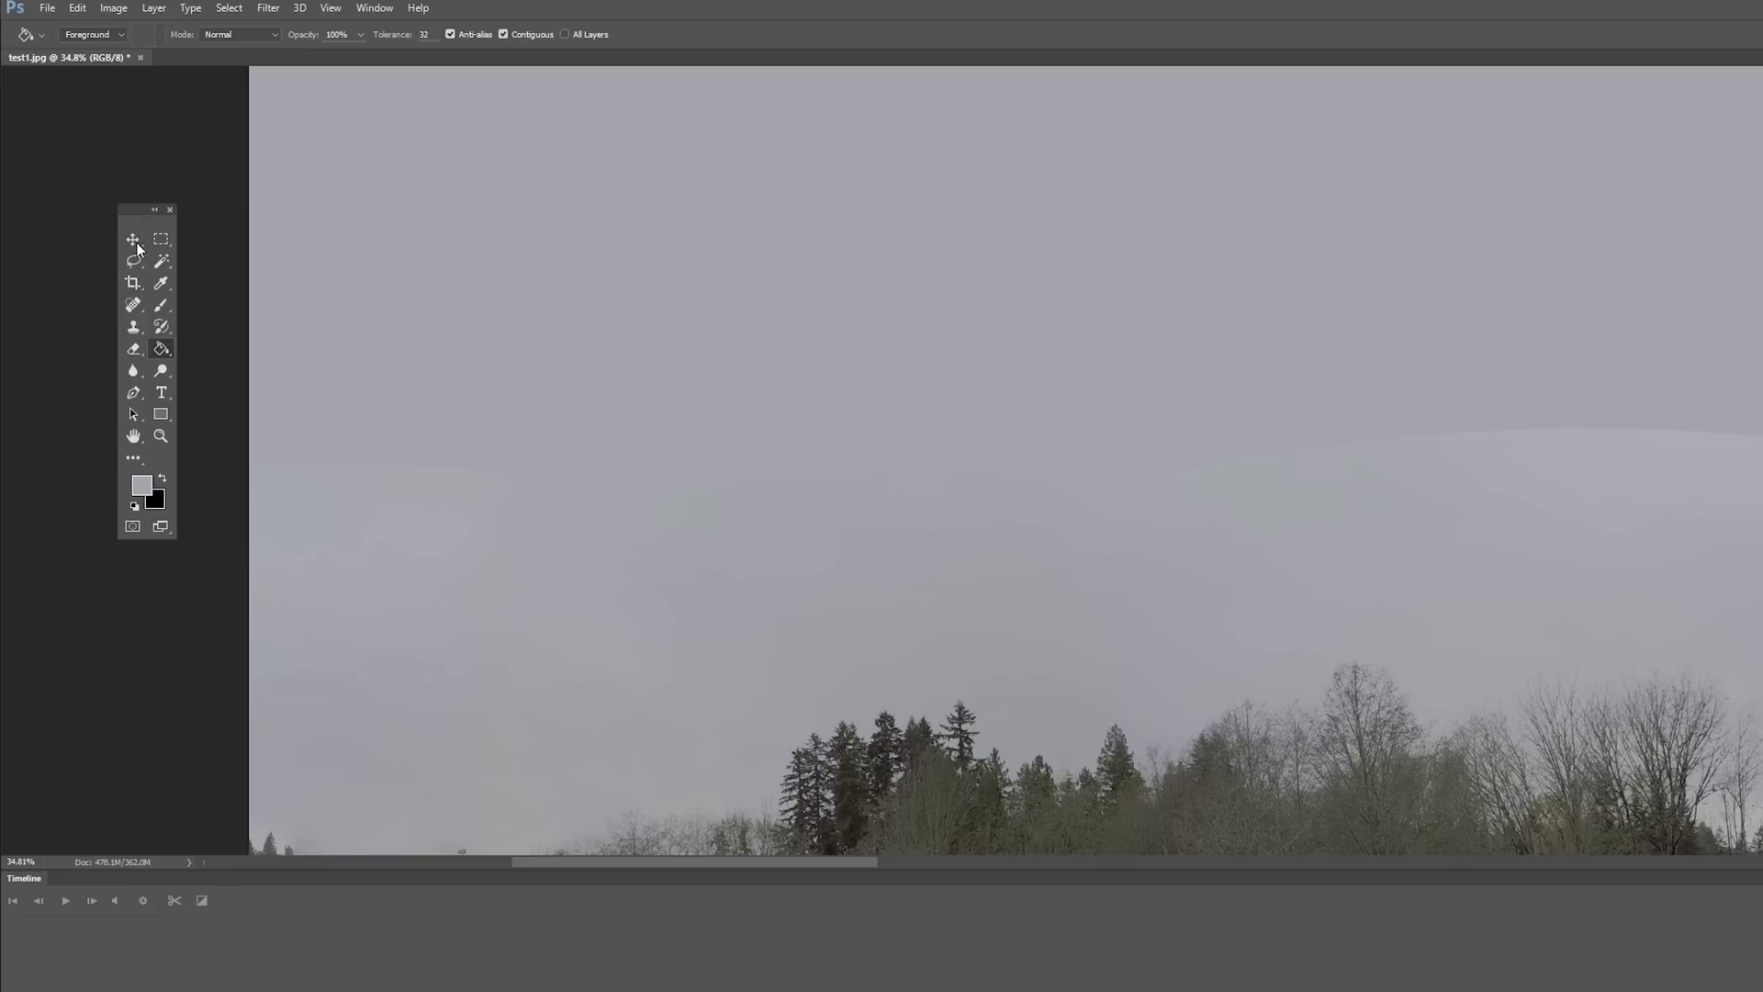
pyautogui.click(164, 330)
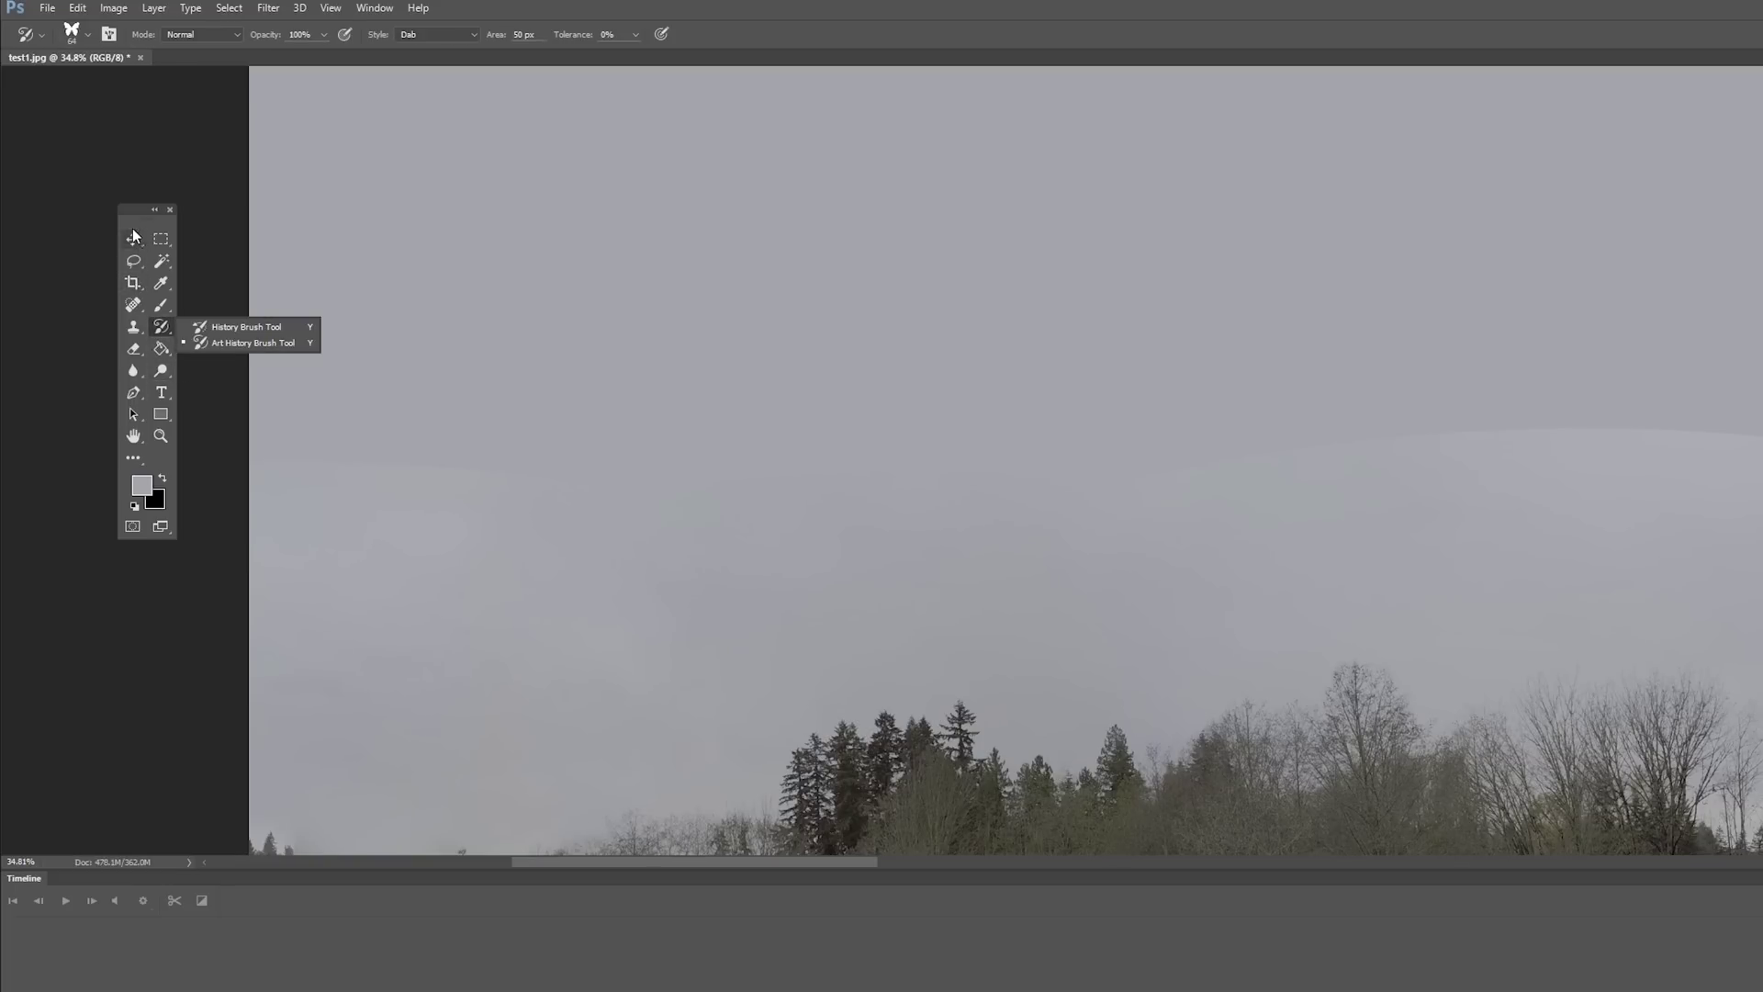
pyautogui.moveTo(133, 206); pyautogui.dragTo(136, 202)
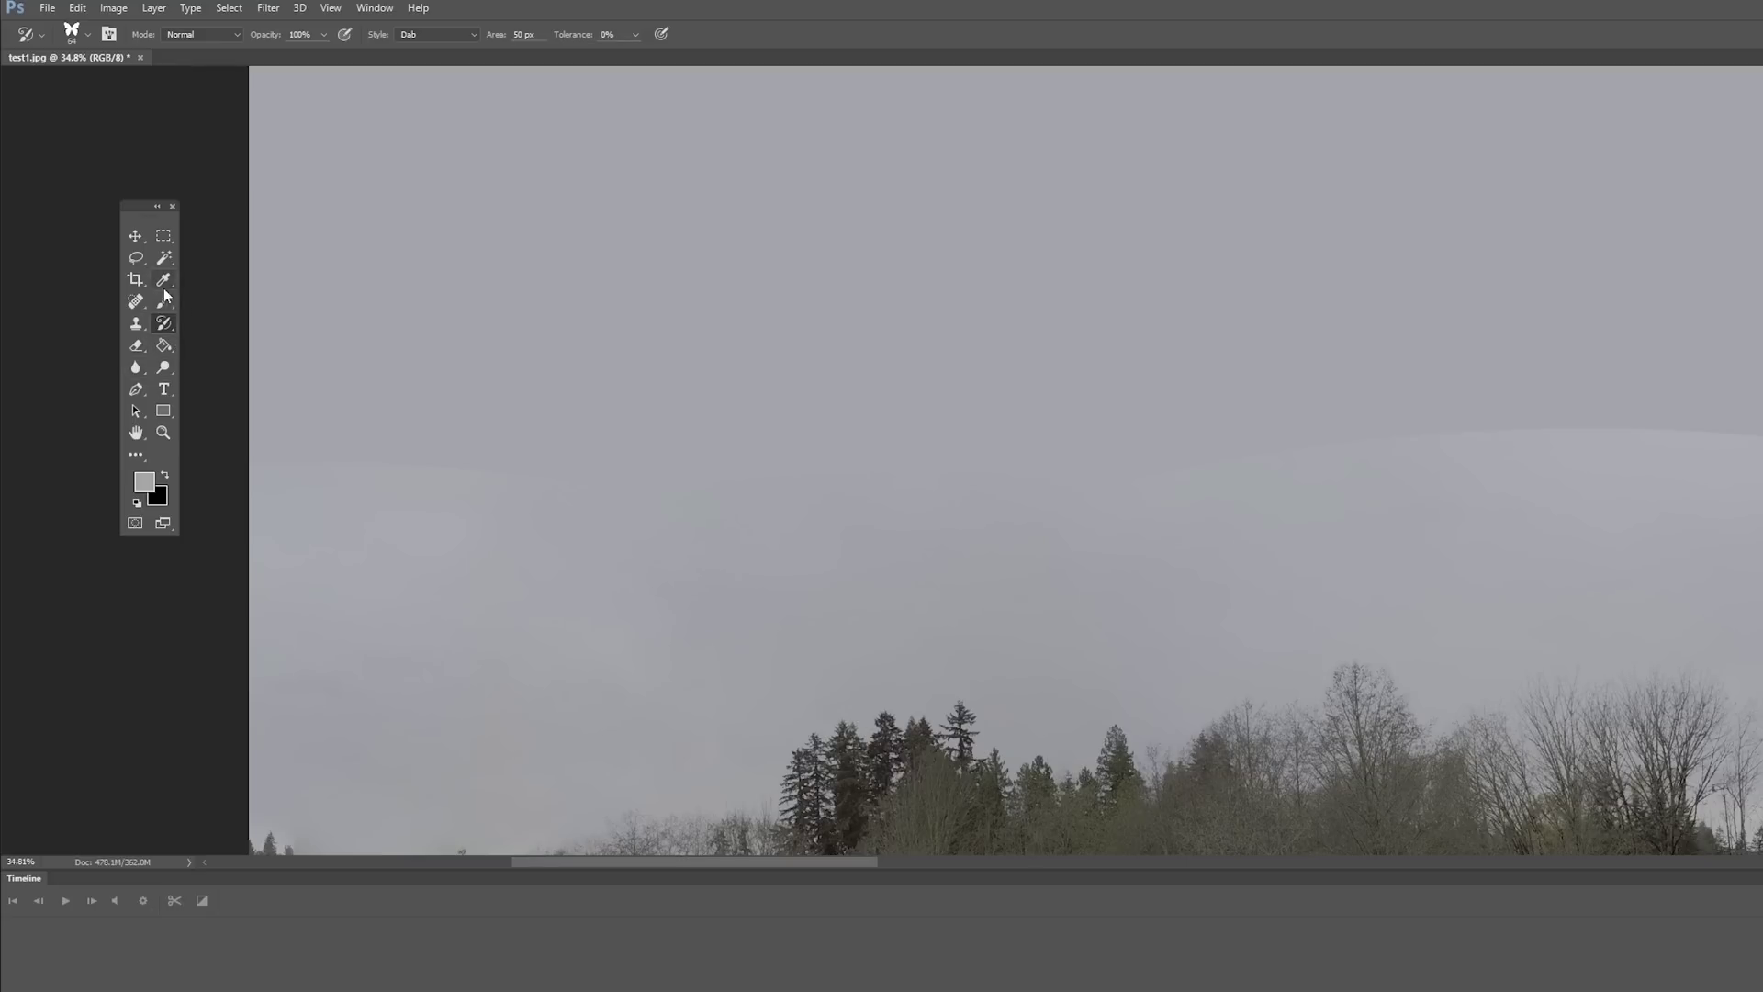
pyautogui.click(139, 323)
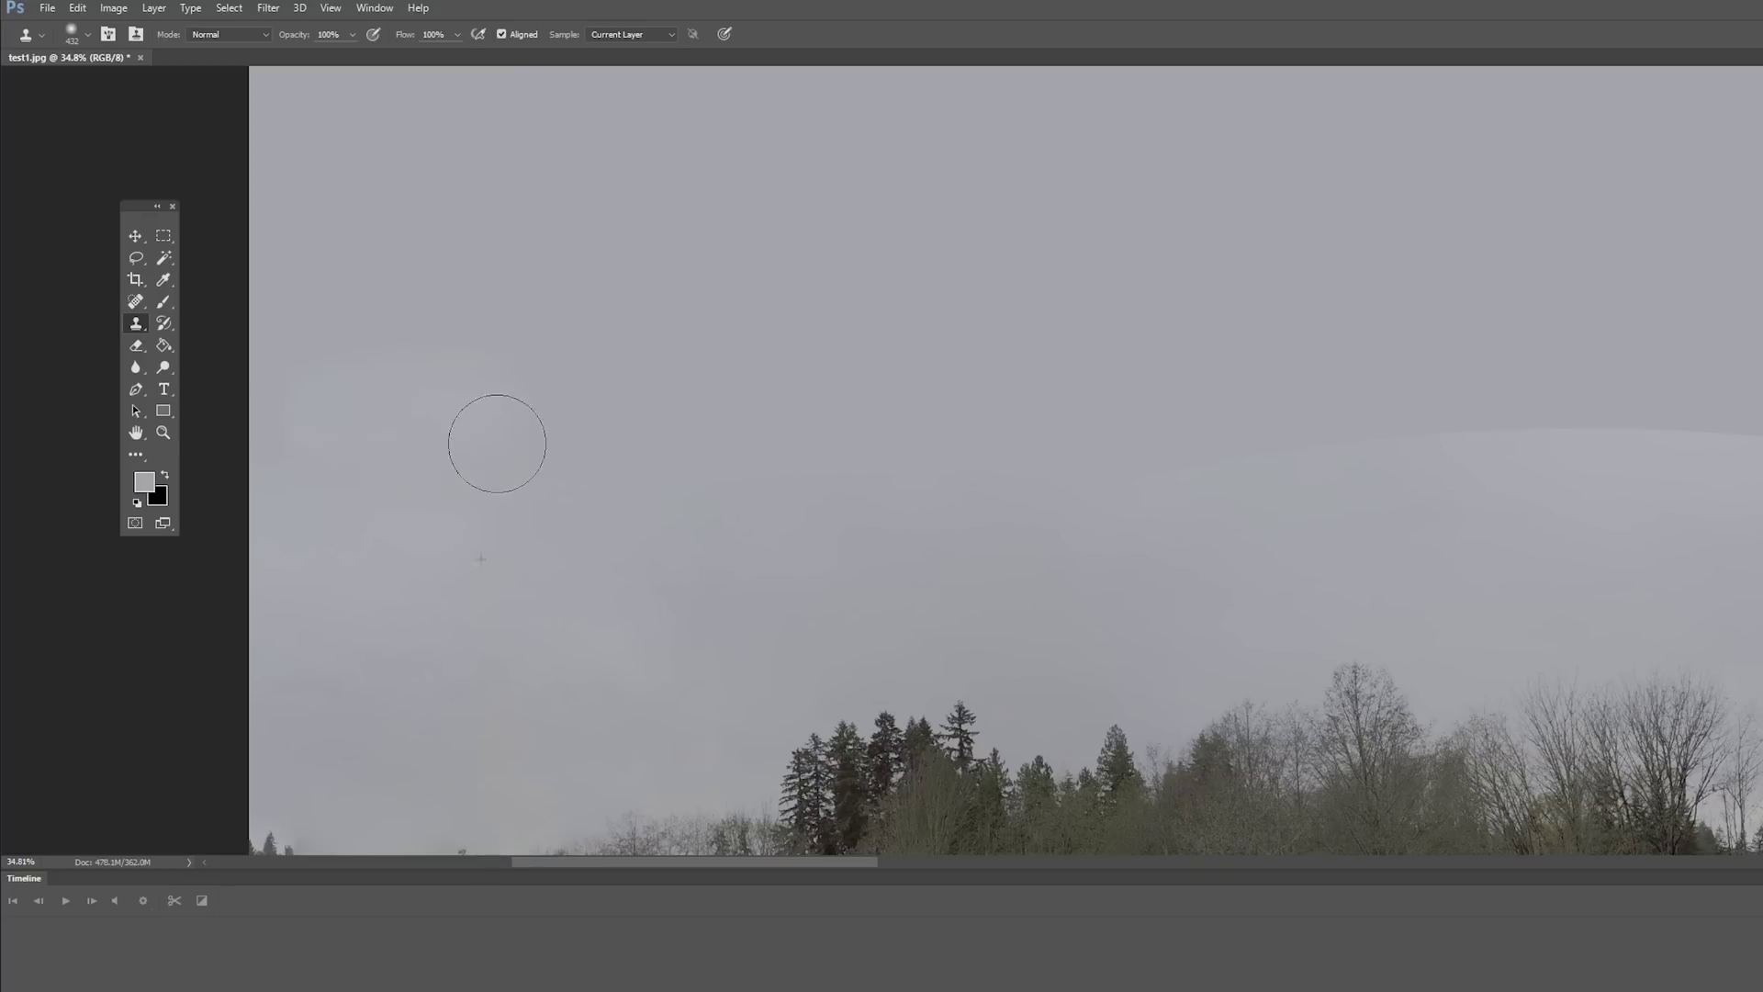
# Step: Clone darker sky texture over the light seam band and haze edge across the sky
pyautogui.moveTo(441, 436)
pyautogui.mouseDown()
pyautogui.moveTo(995, 441)
pyautogui.moveTo(1251, 416)
pyautogui.moveTo(1278, 434)
pyautogui.mouseUp()
pyautogui.keyDown('alt'); pyautogui.click(1570, 263); pyautogui.keyUp('alt')
pyautogui.moveTo(1421, 464); pyautogui.dragTo(1687, 425)
pyautogui.click(695, 817)
pyautogui.moveTo(723, 861); pyautogui.dragTo(884, 862)
pyautogui.moveTo(873, 379)
pyautogui.mouseDown()
pyautogui.moveTo(798, 419)
pyautogui.moveTo(1123, 364)
pyautogui.mouseUp()
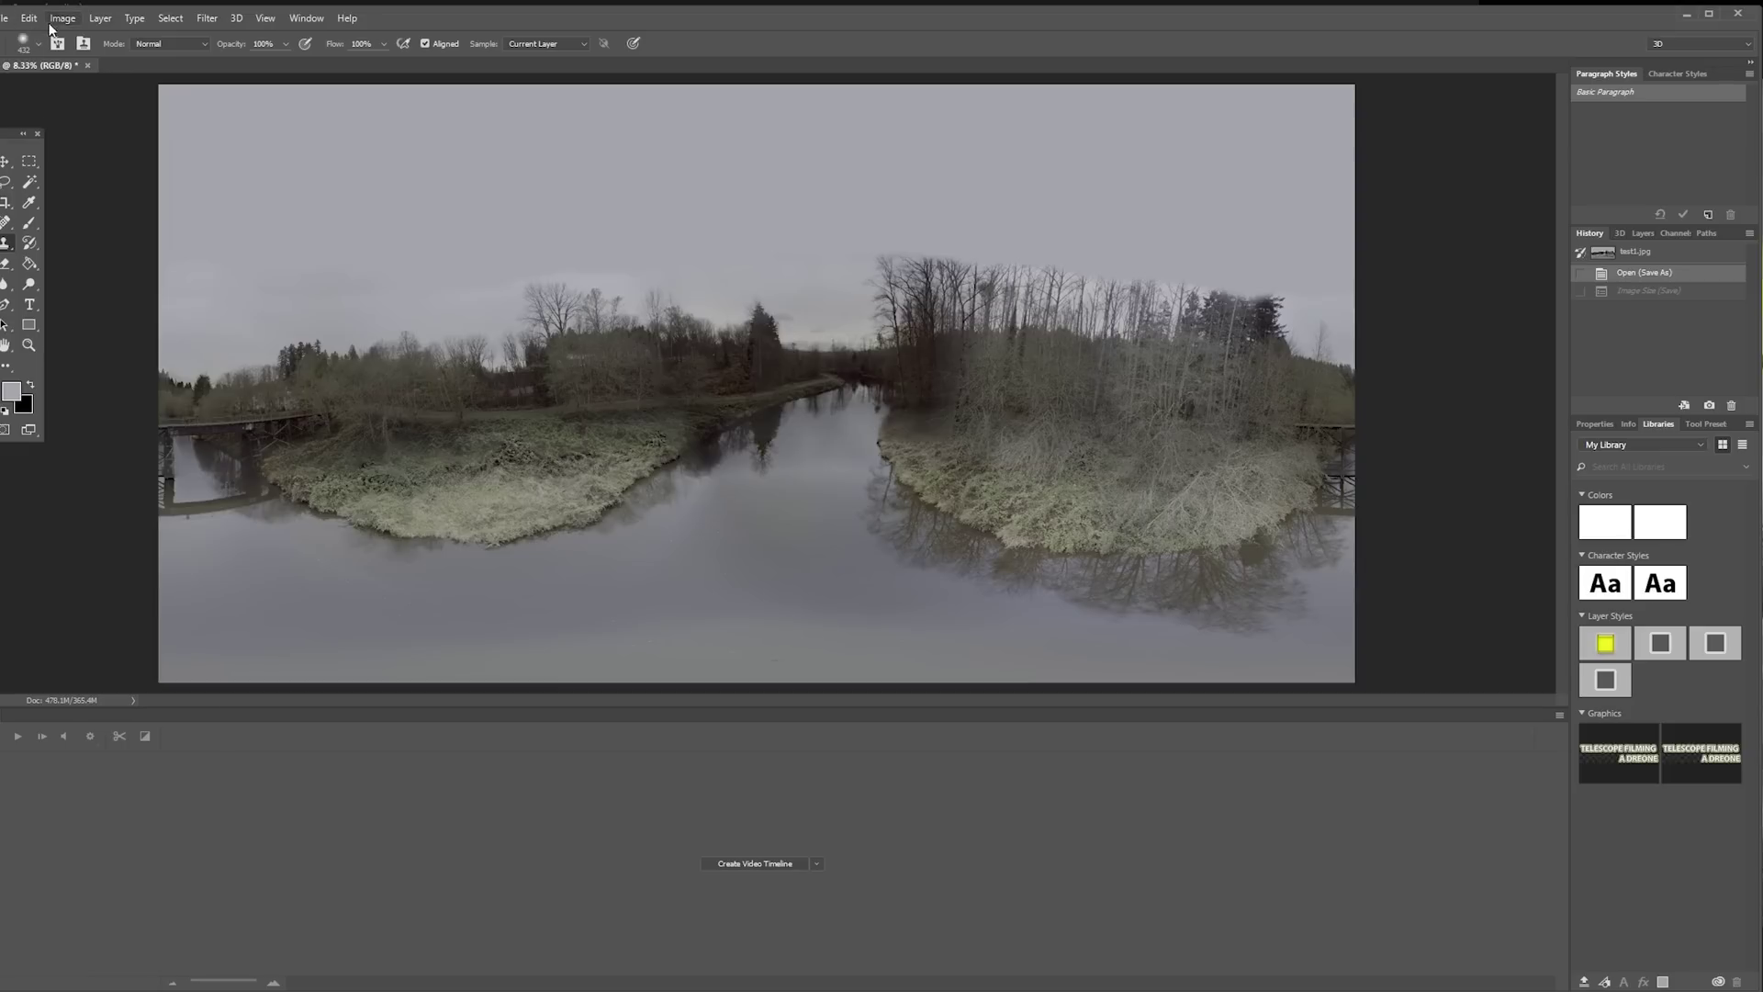
# Step: Resize the panorama to 12000 px wide, giving 12000 × 6000
pyautogui.click(50, 22)
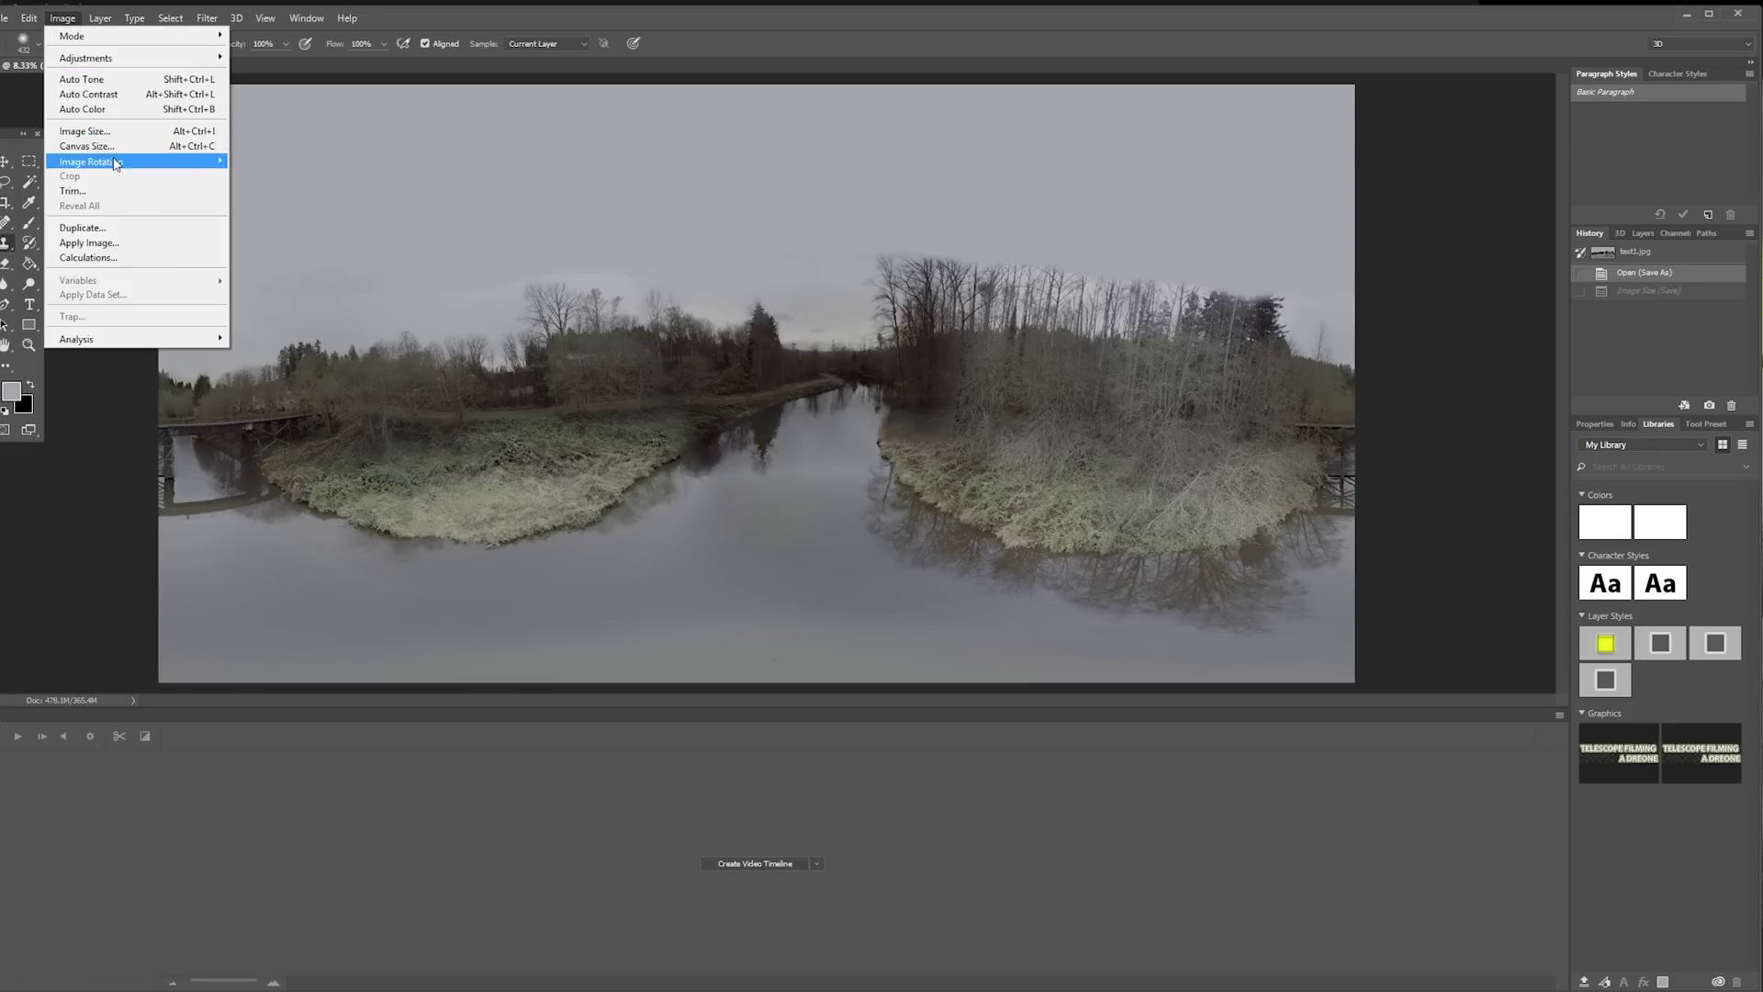
pyautogui.click(120, 134)
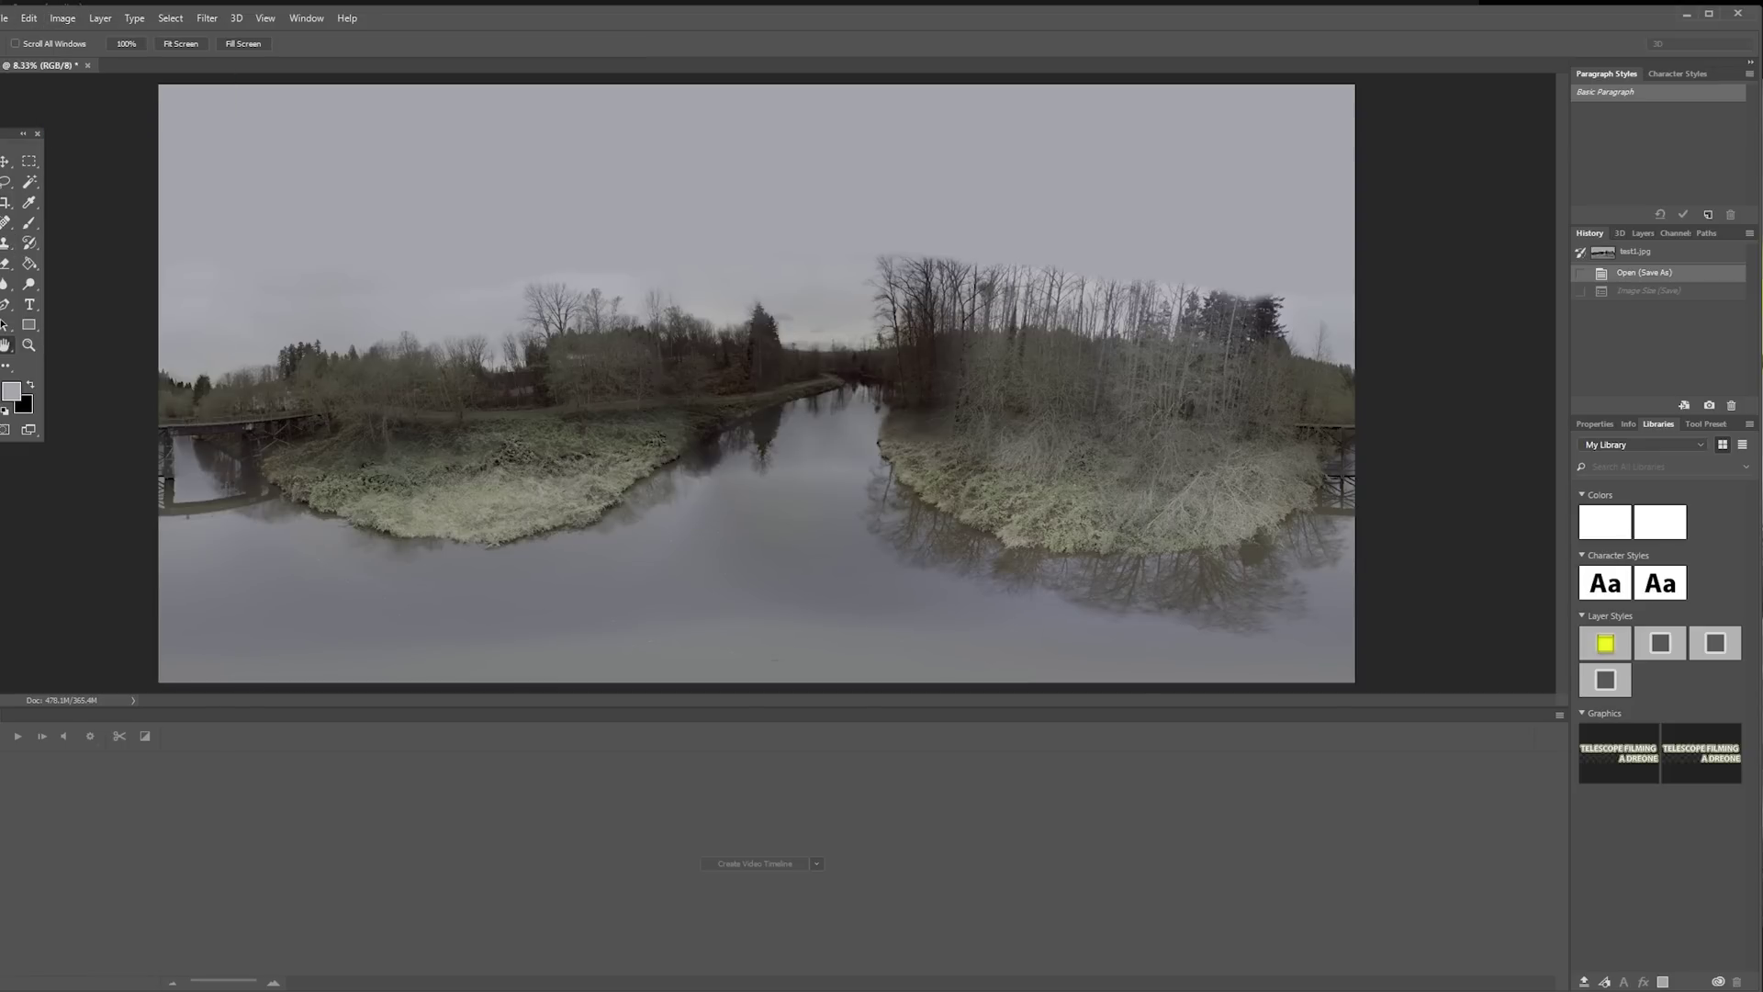
pyautogui.moveTo(437, 219); pyautogui.dragTo(760, 229)
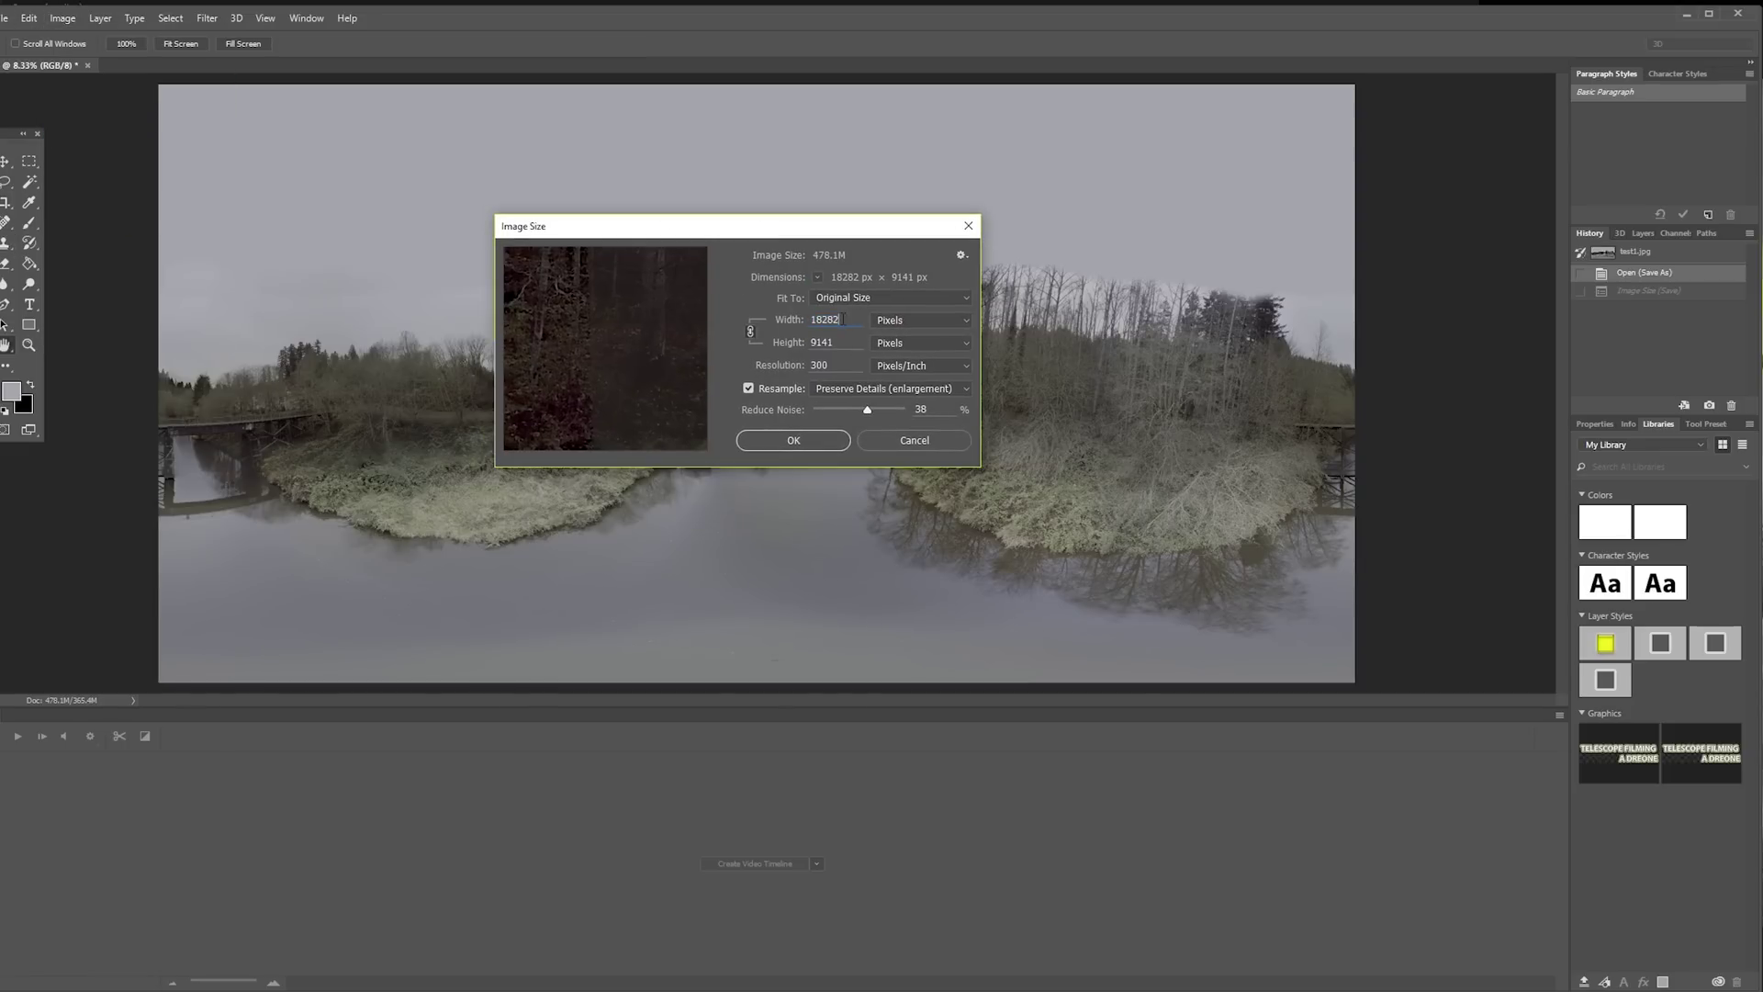
pyautogui.doubleClick(852, 318)
pyautogui.write('120')
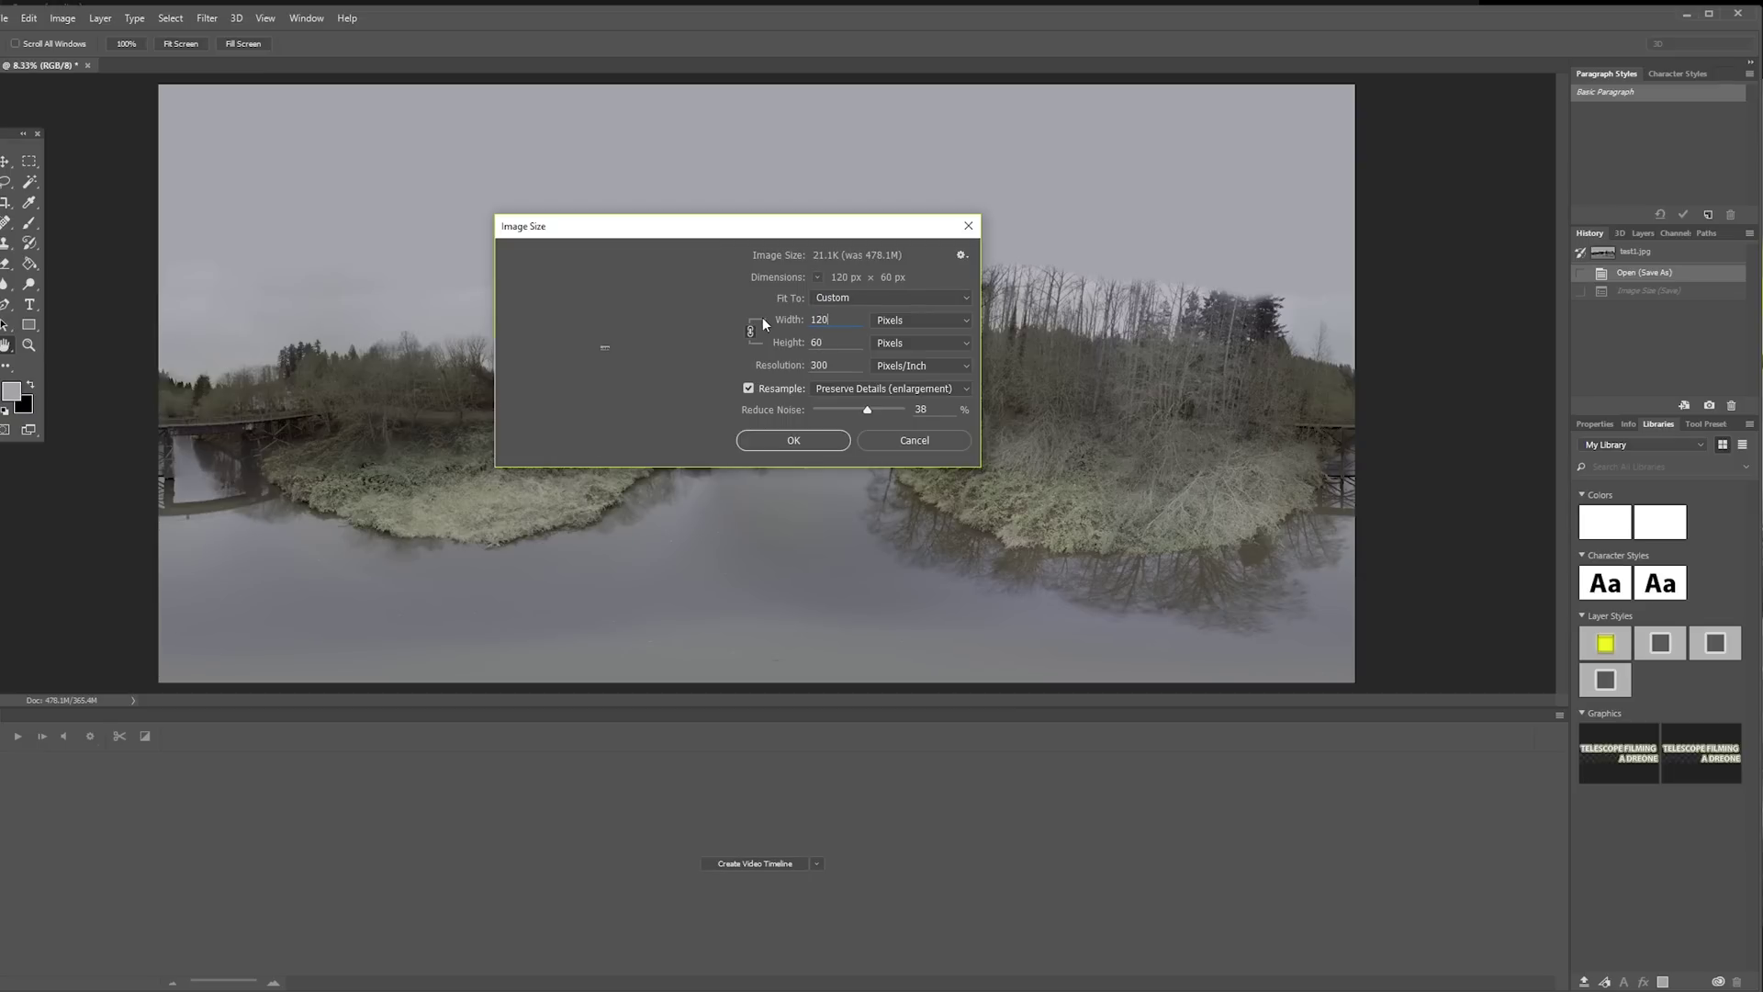
pyautogui.write('00')
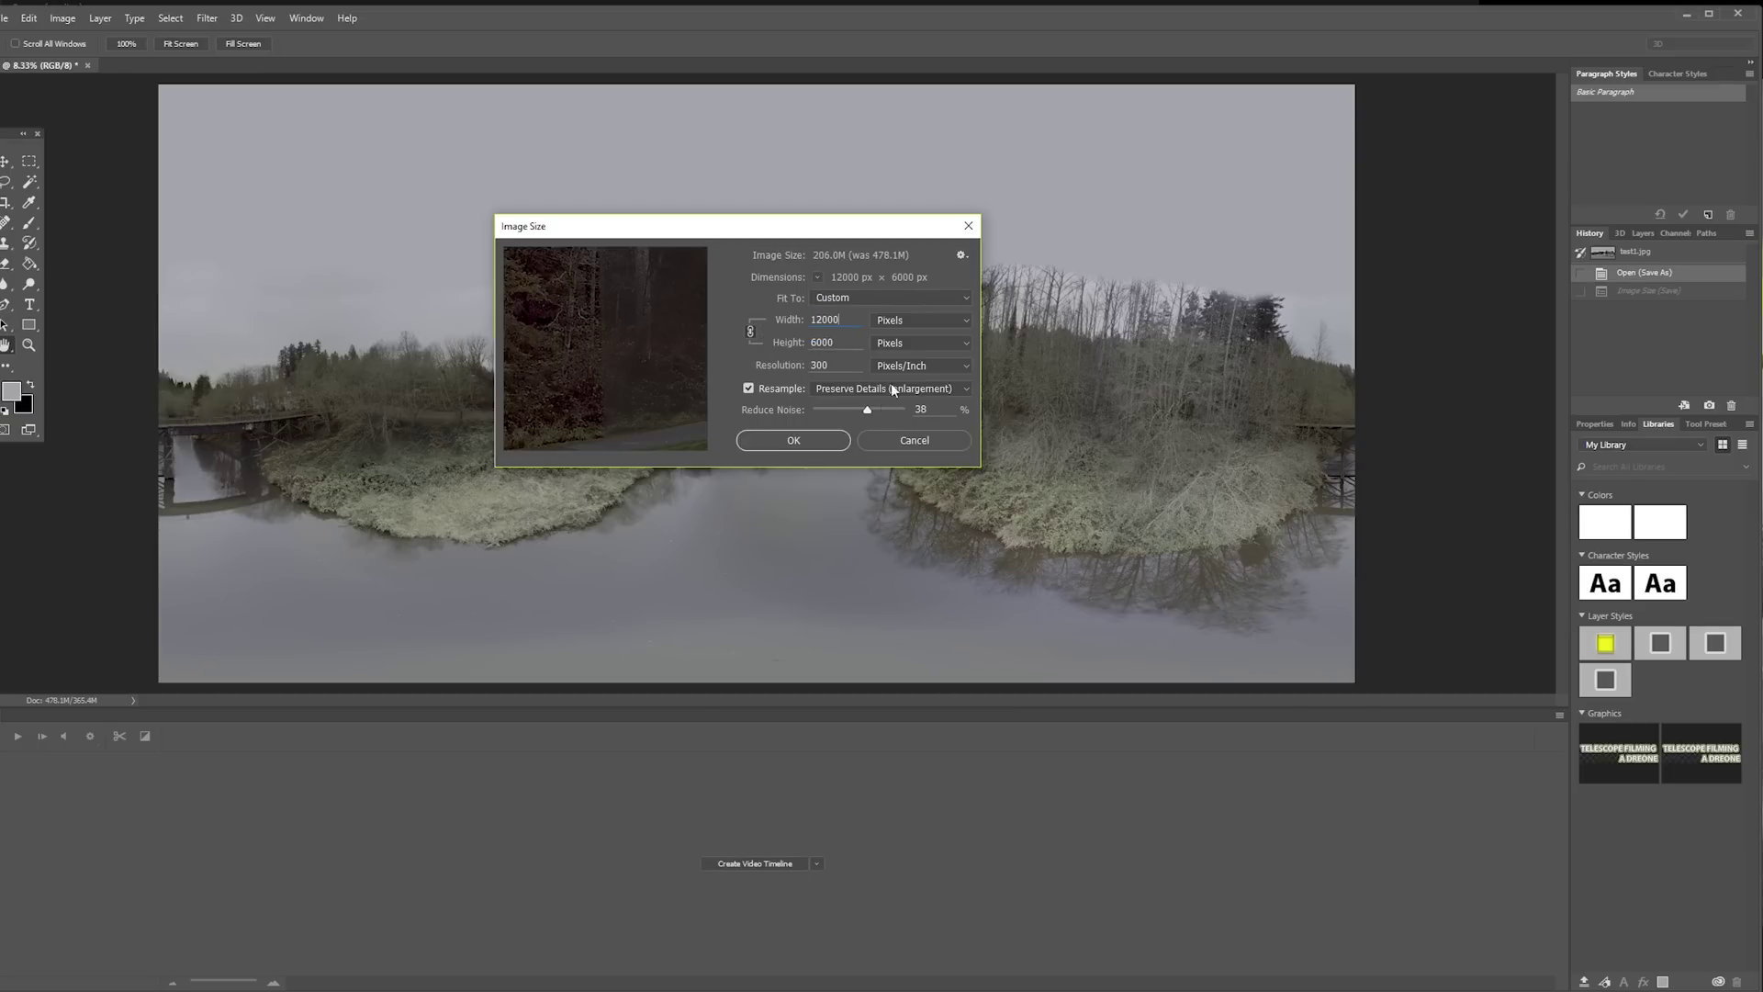
pyautogui.click(817, 446)
pyautogui.press('s')
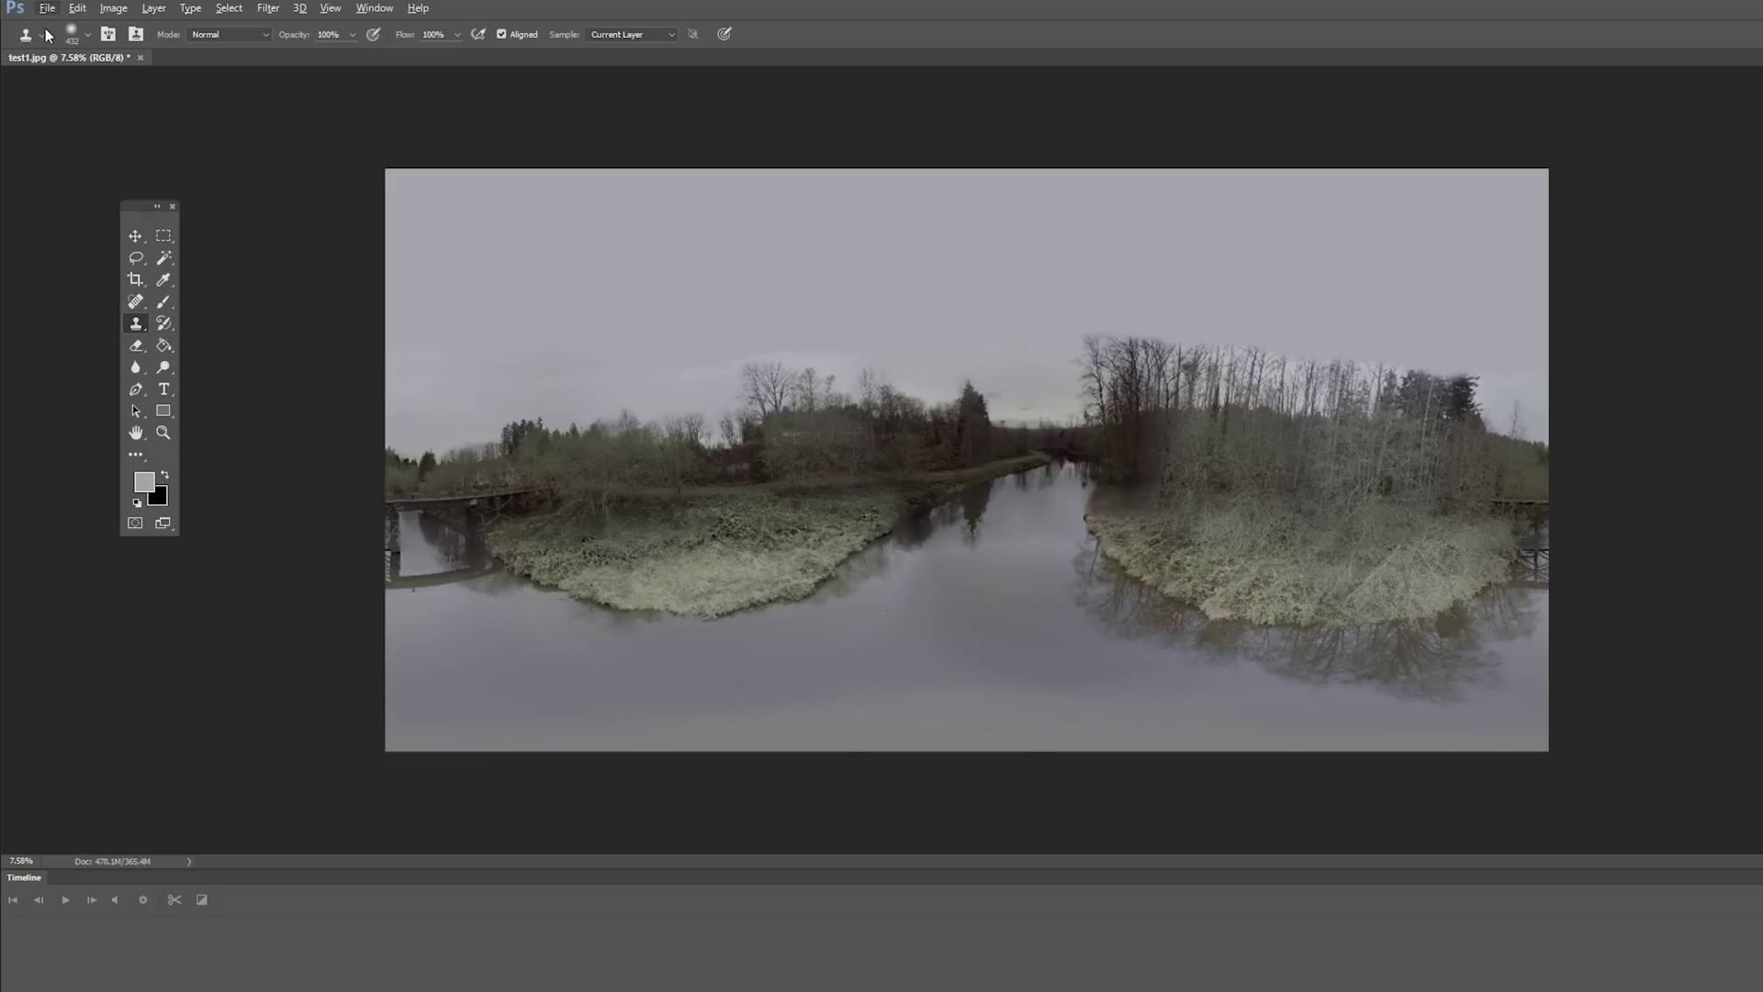
# Step: Save the resized panorama as a maximum-quality (12) JPEG
pyautogui.click(47, 9)
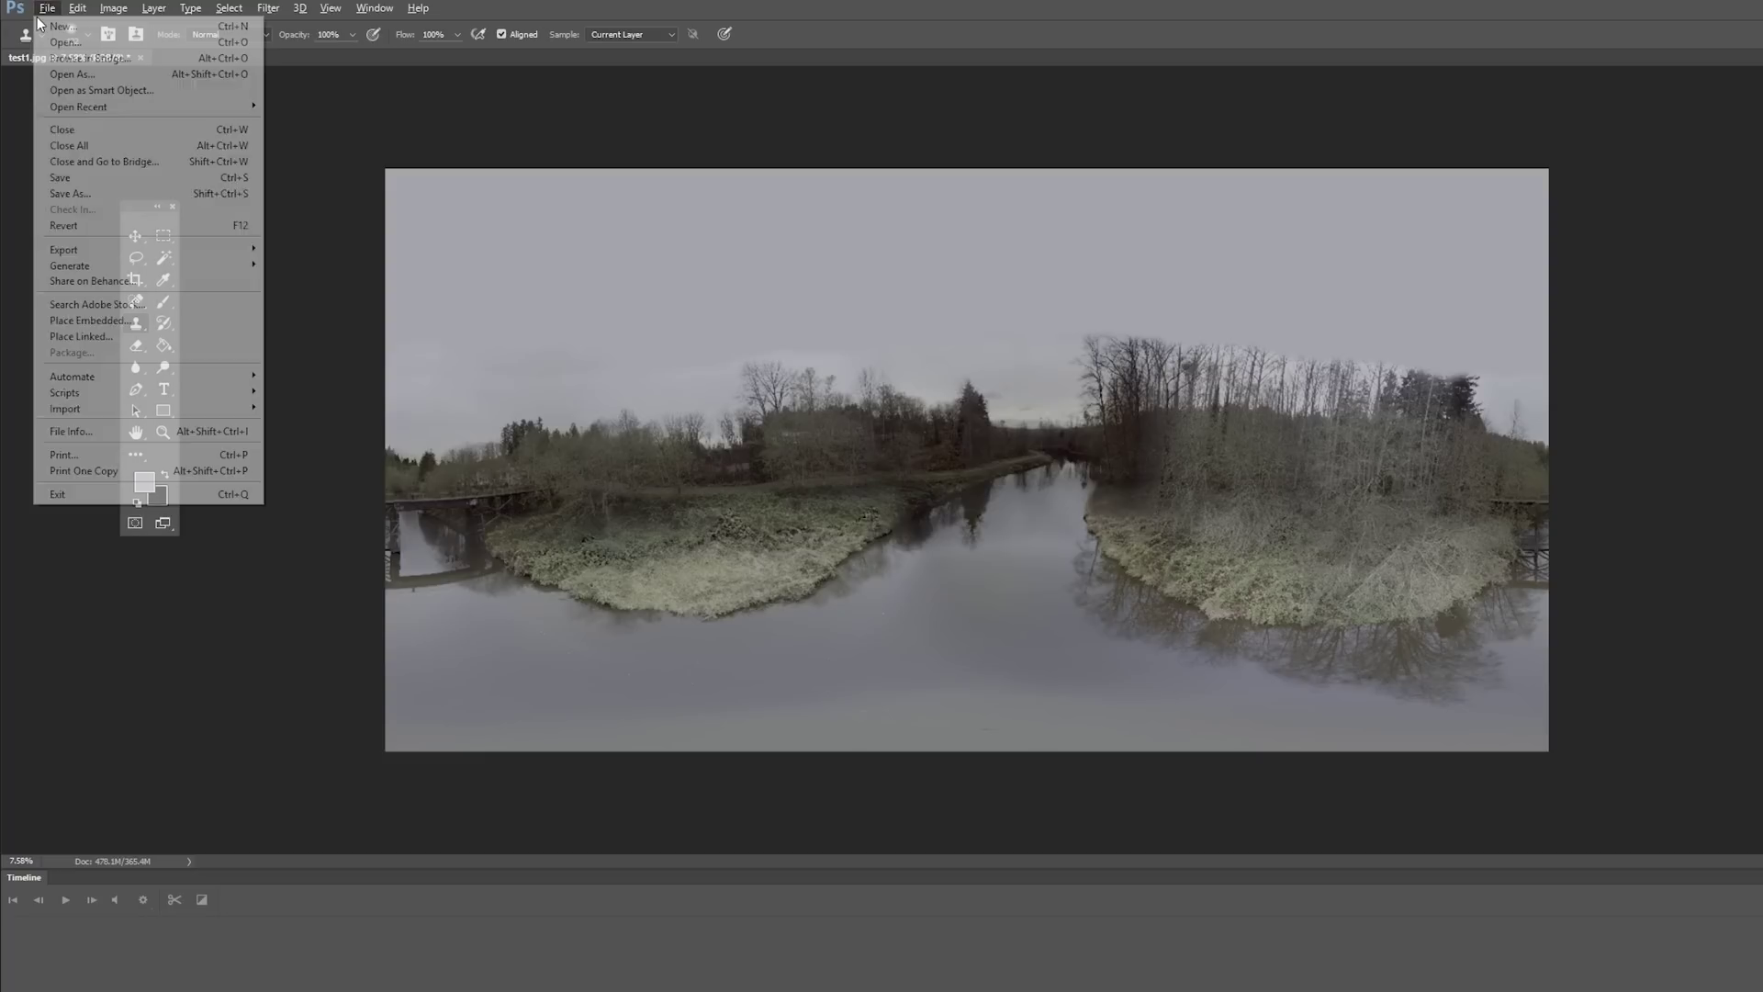
pyautogui.click(165, 179)
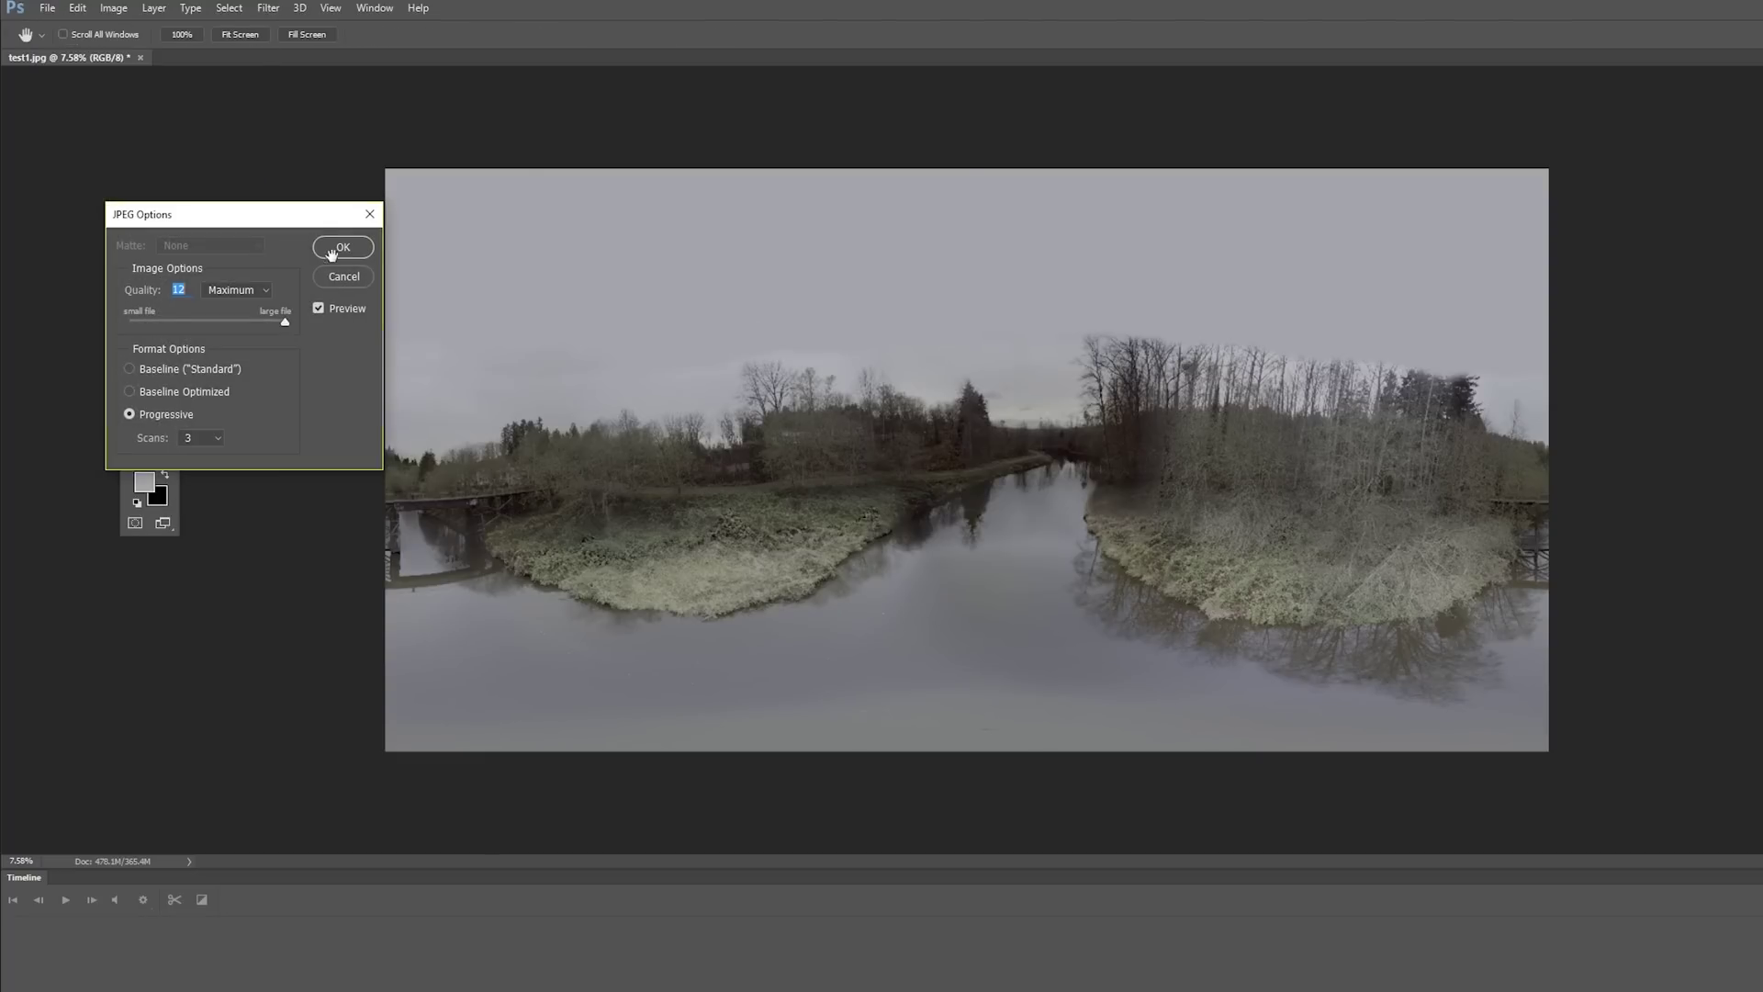
pyautogui.click(343, 247)
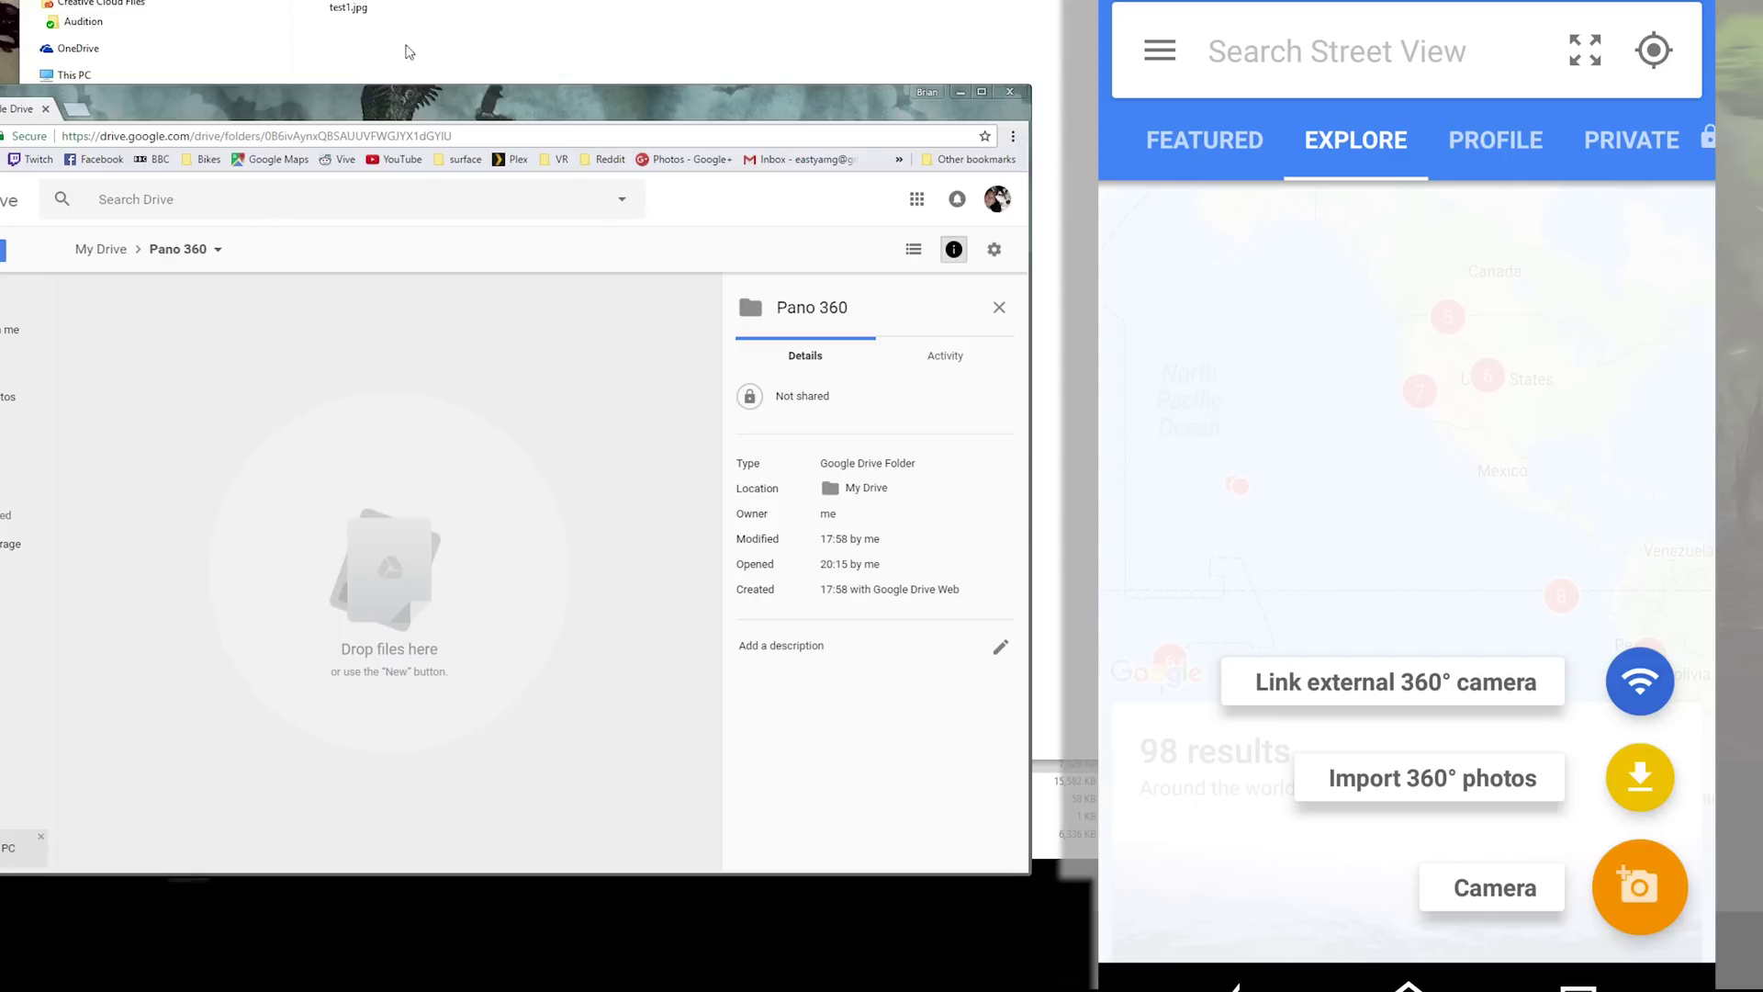
# Step: Check test1.jpg in the photo viewer, then drag it from File Explorer into Drive's Pano 360 folder
pyautogui.click(349, 7)
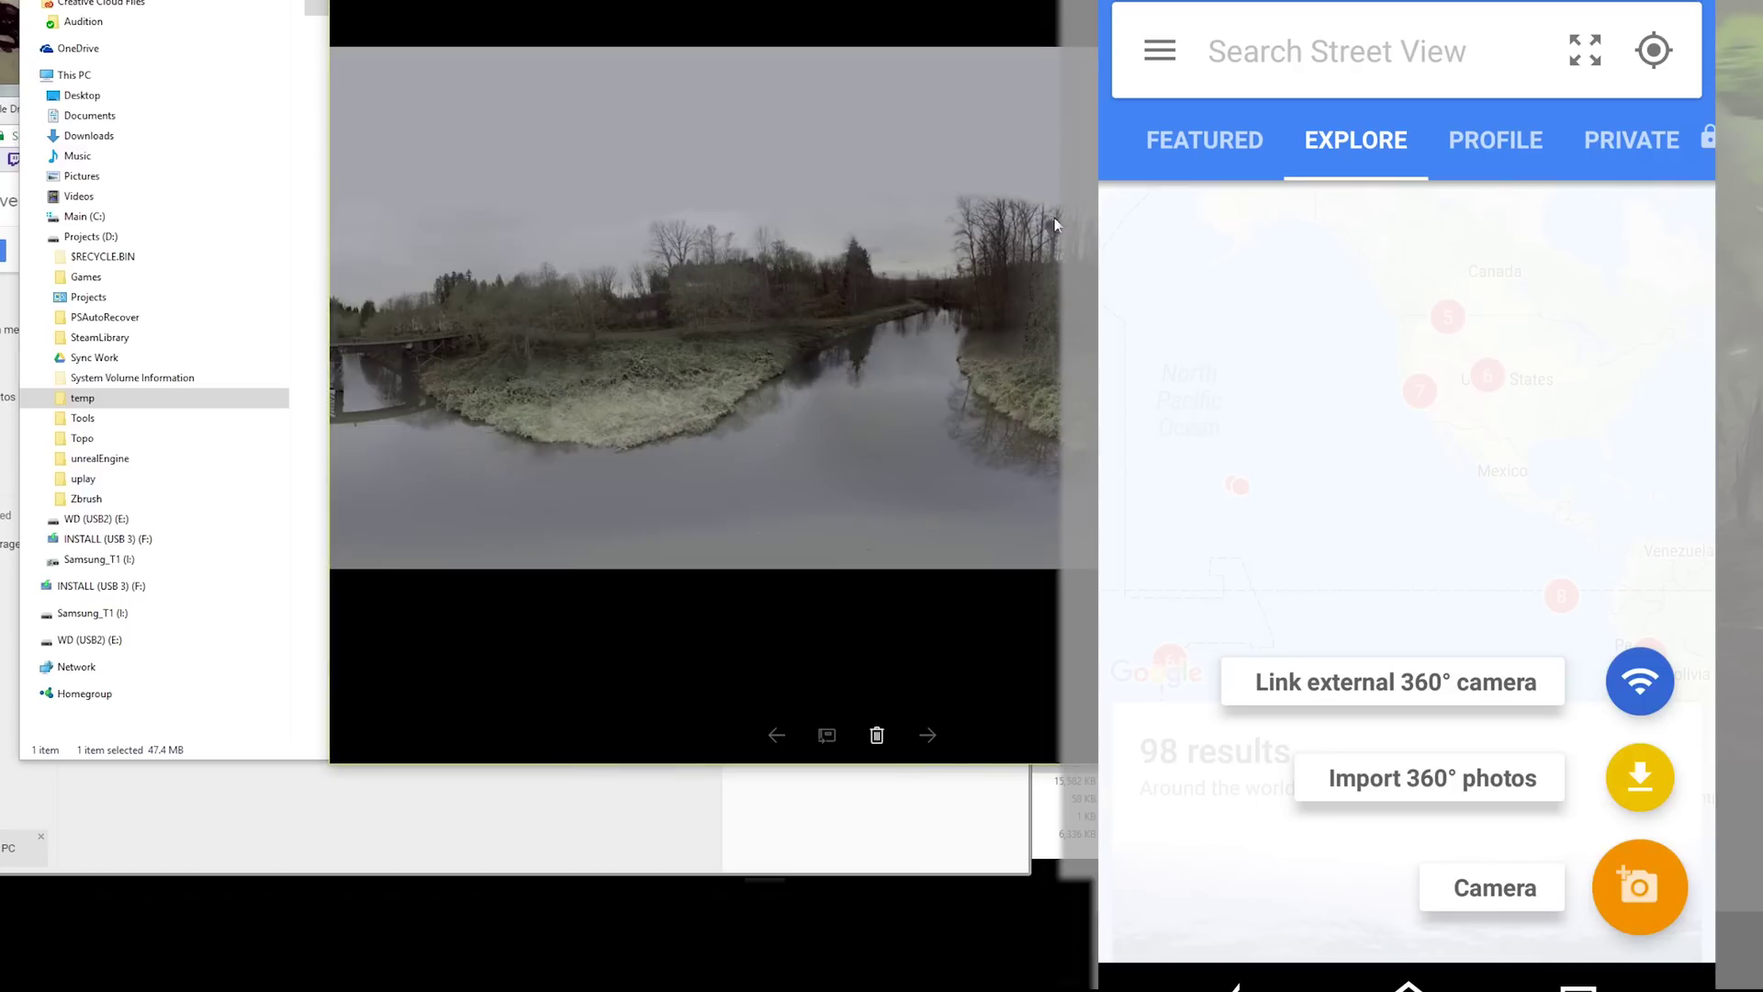
pyautogui.press('Escape')
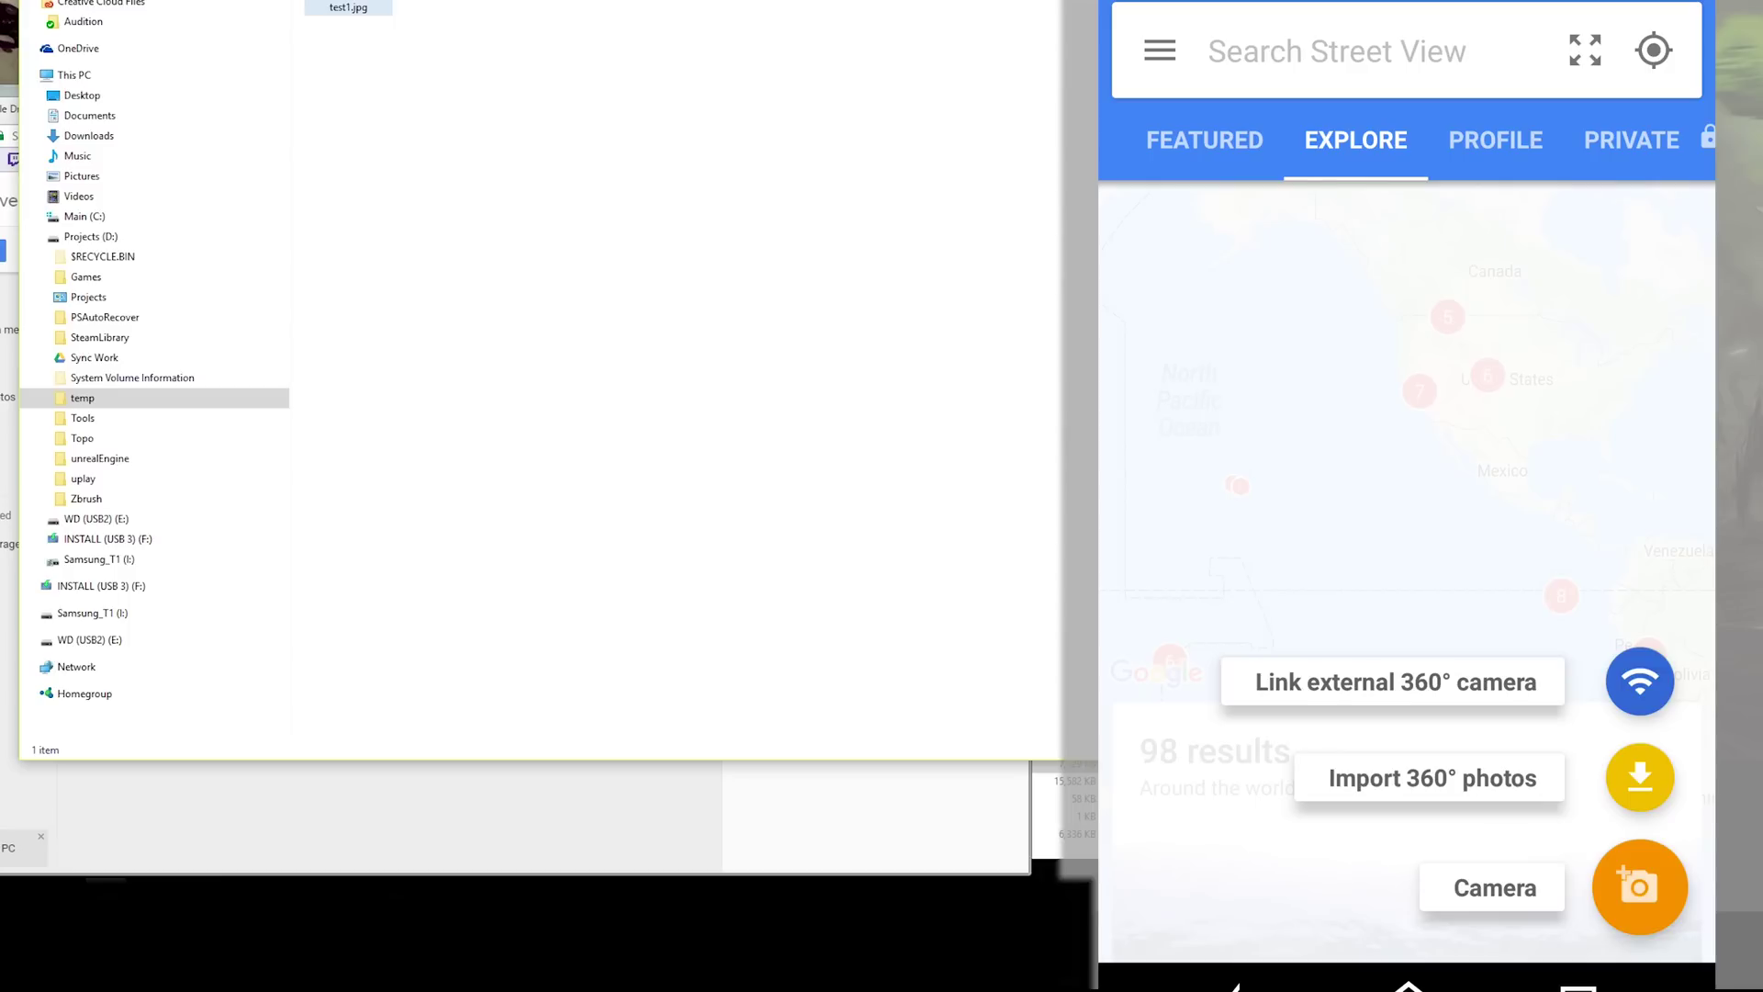
pyautogui.doubleClick(358, 9)
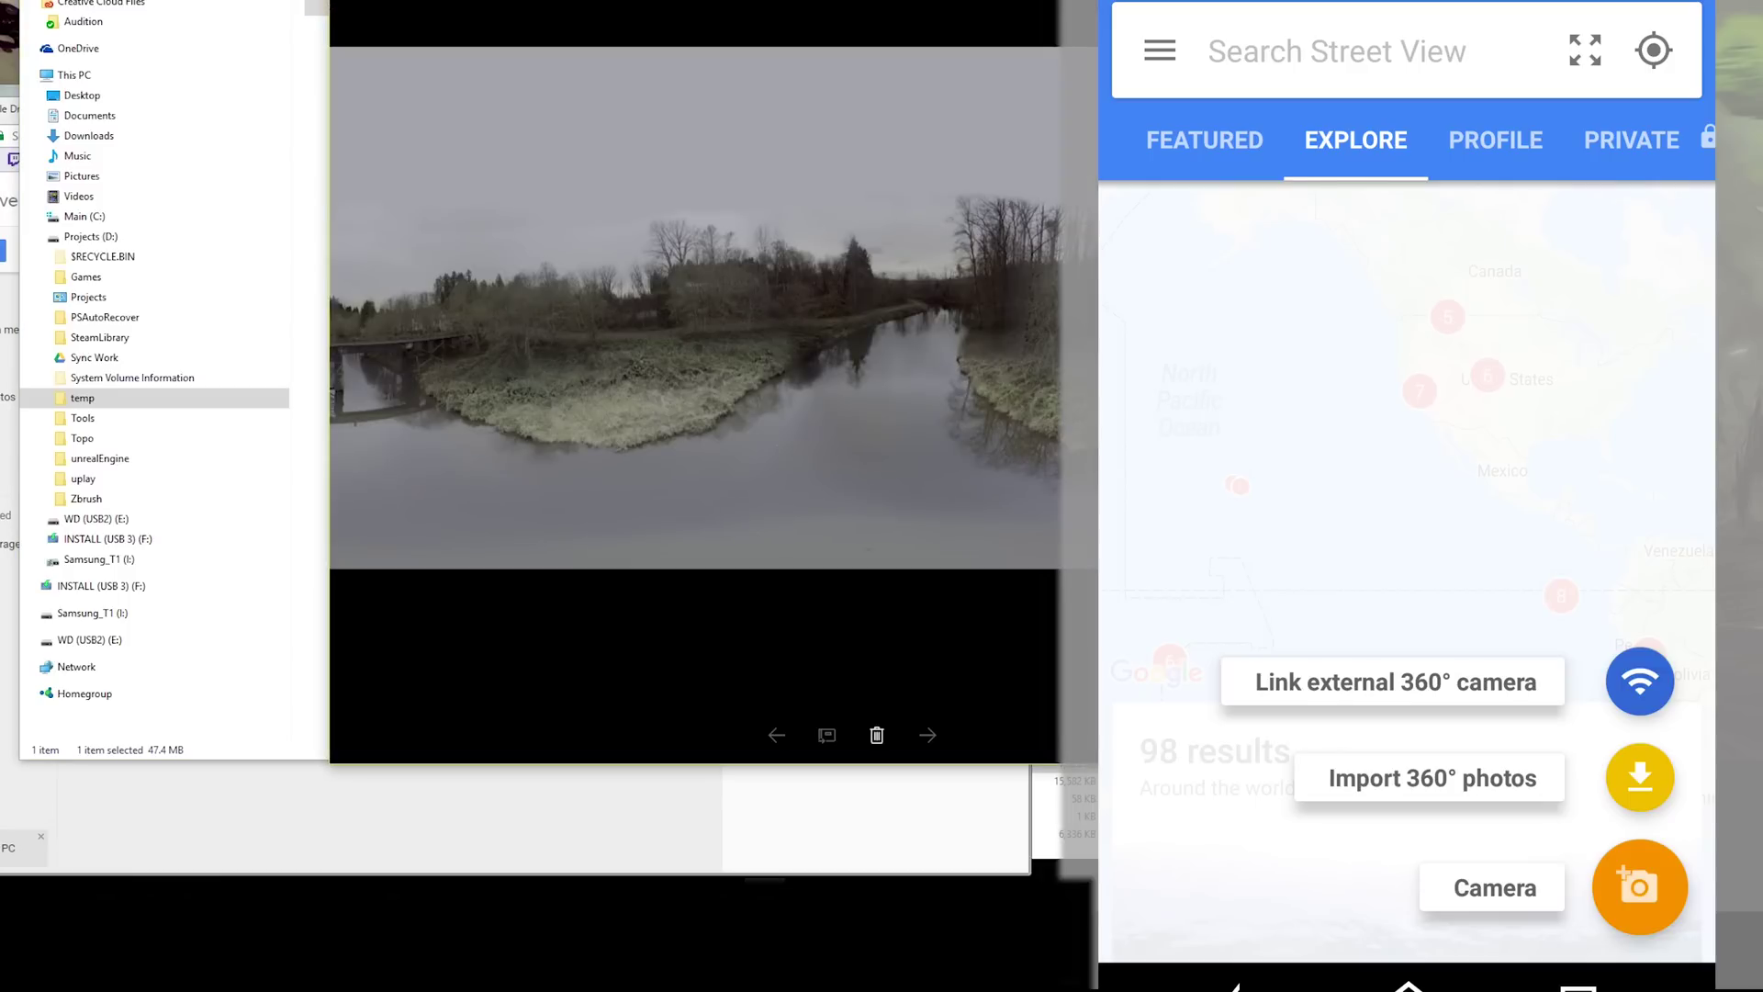
pyautogui.press('Escape')
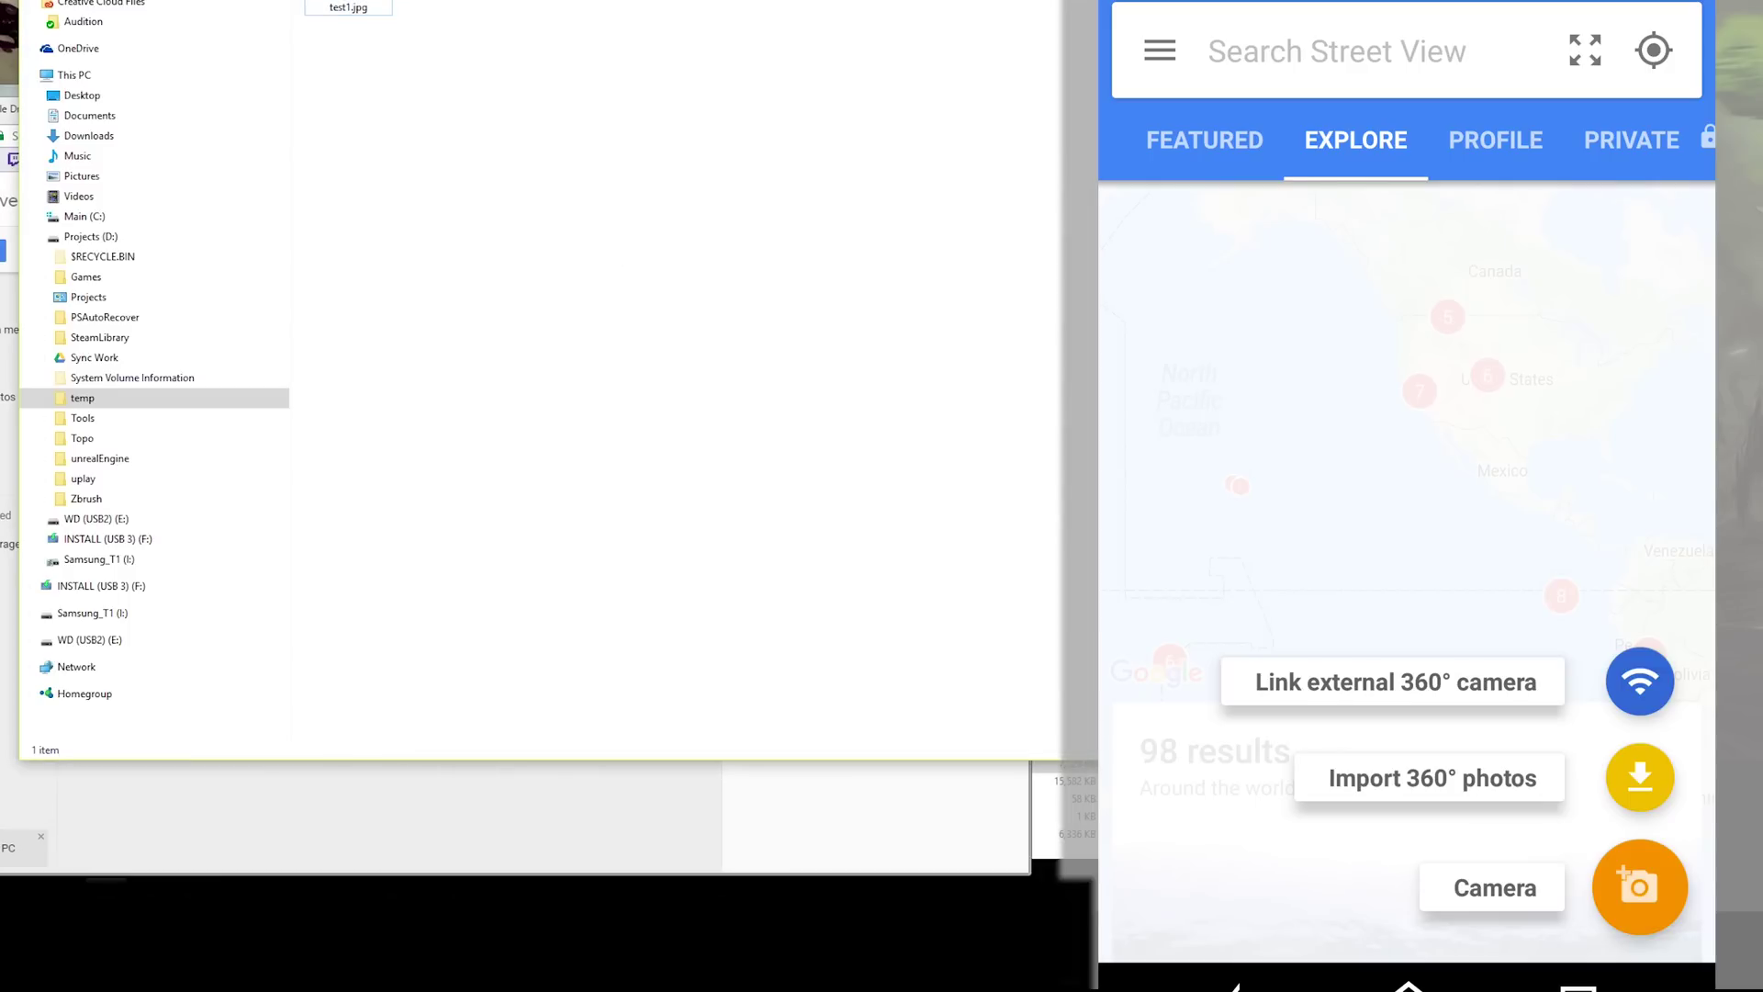
pyautogui.hotkey('alt', 'Tab')
pyautogui.moveTo(349, 8); pyautogui.dragTo(319, 388)
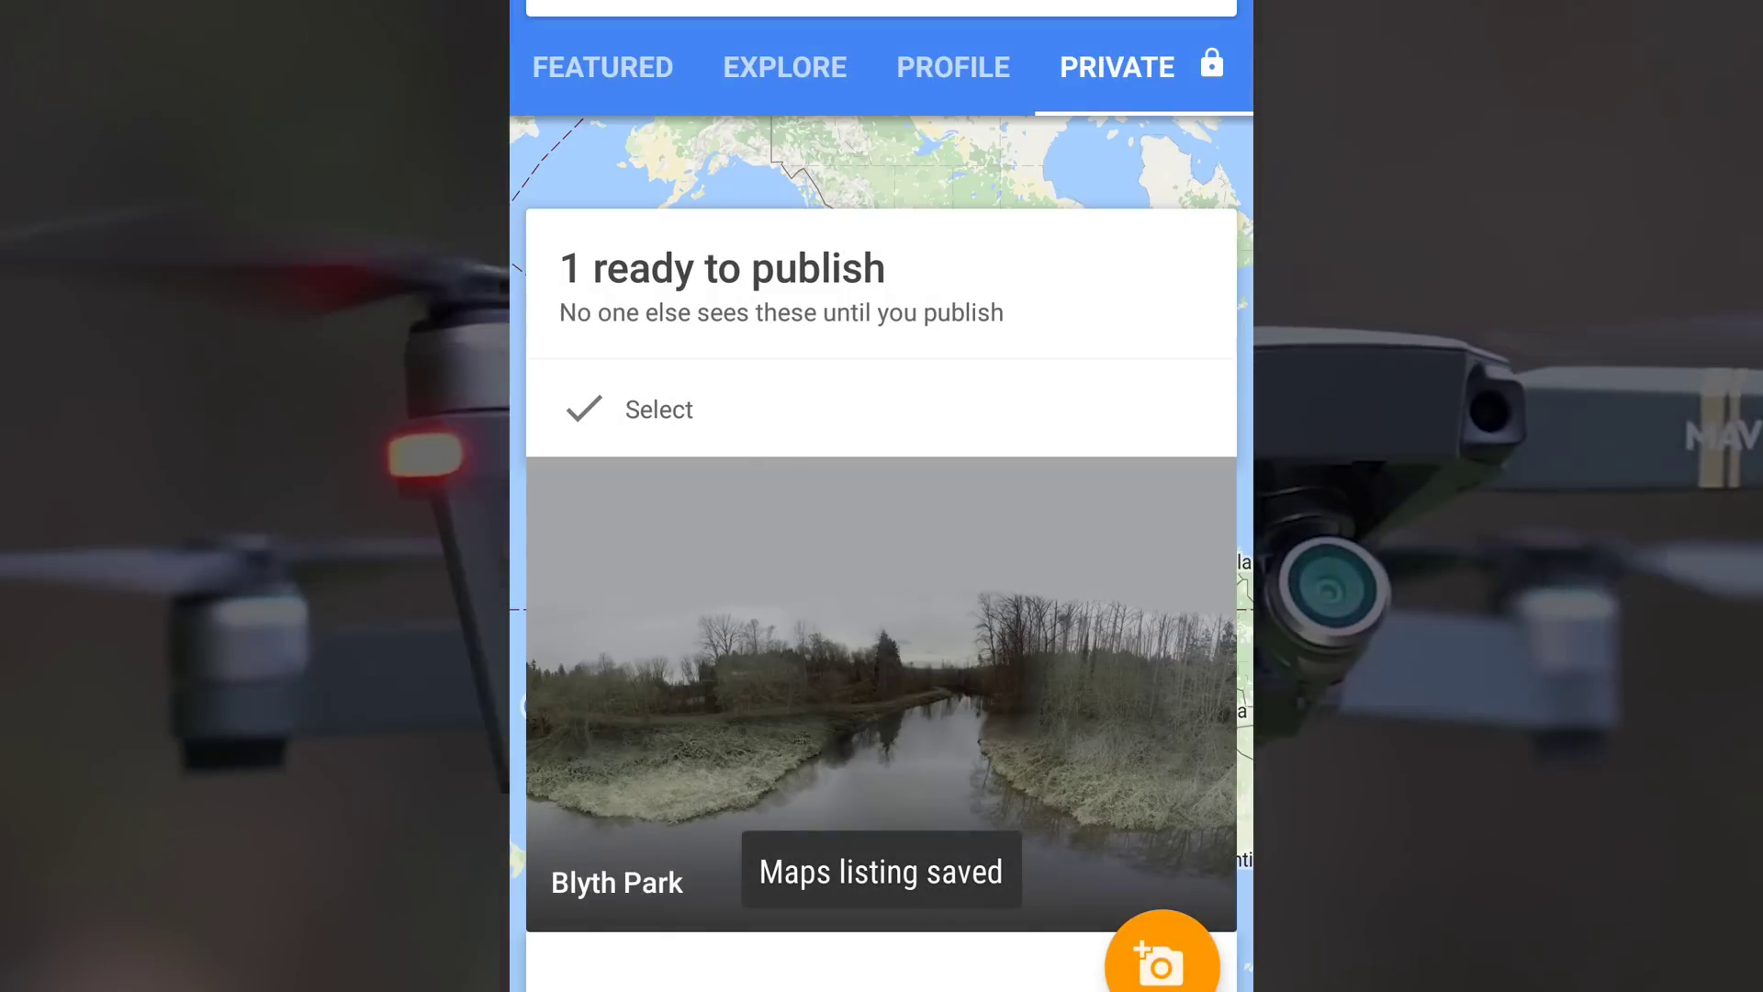
# Step: Select the private Blyth Park photo on the Private tab and publish it
pyautogui.click(643, 409)
pyautogui.click(882, 693)
pyautogui.scroll(3, 881, 597)
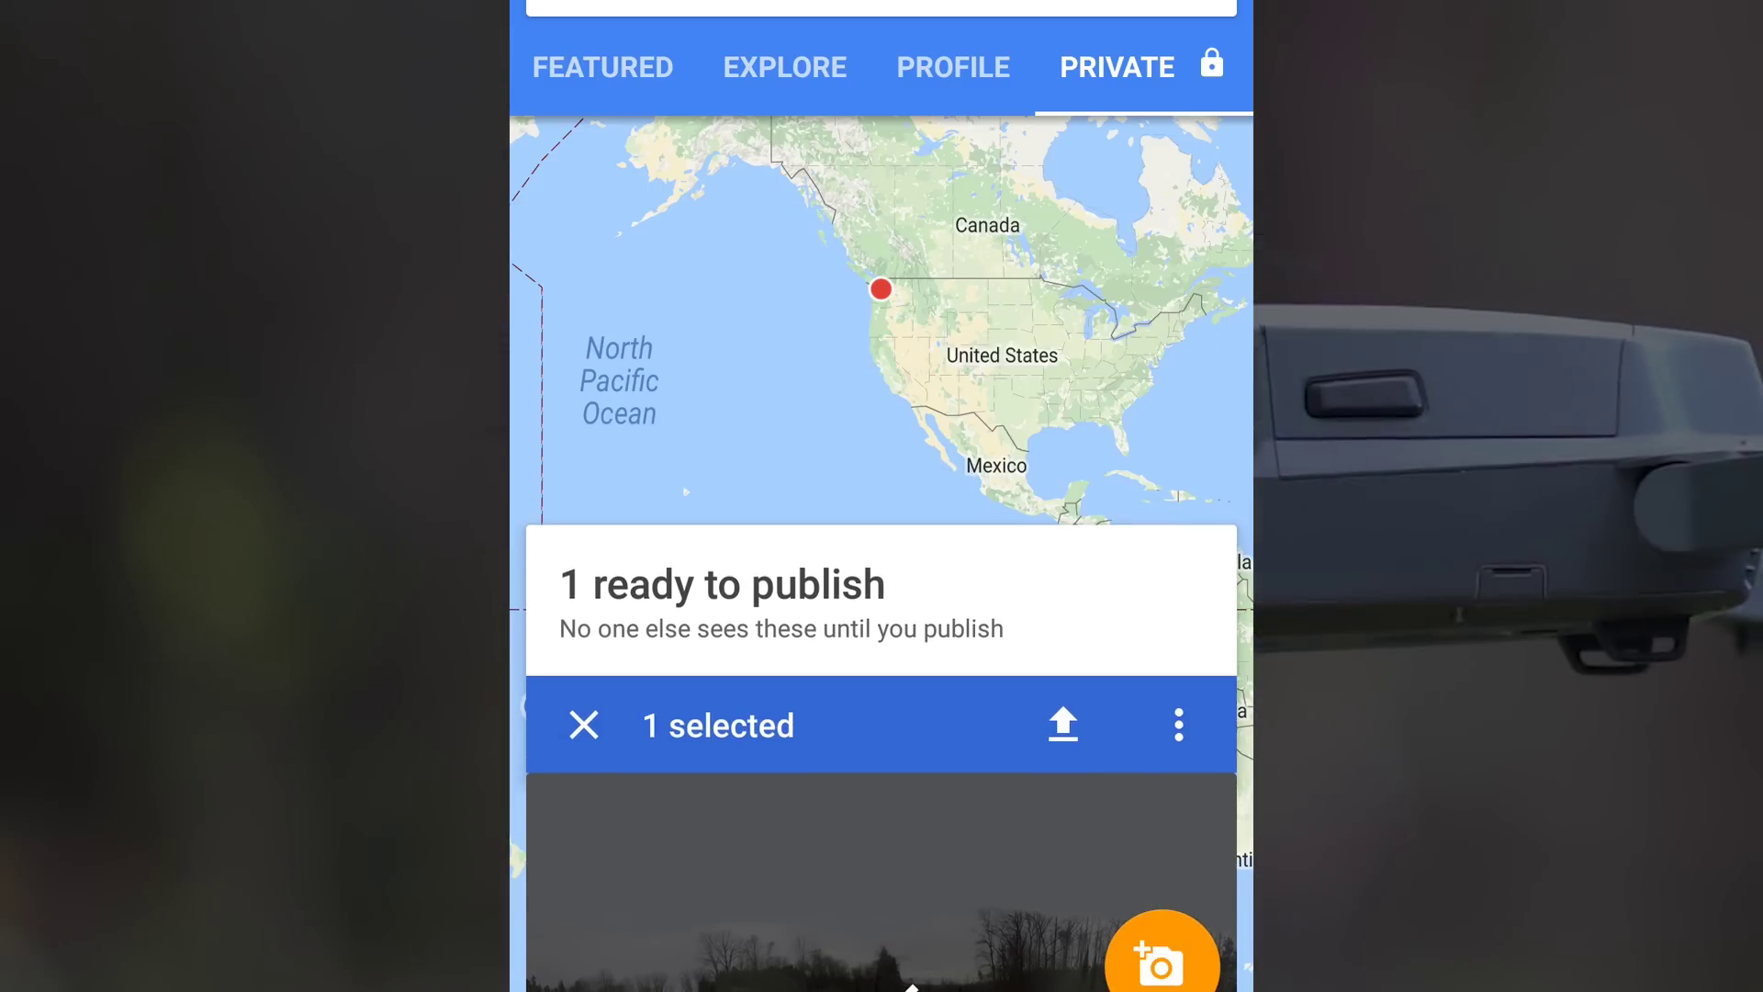
pyautogui.click(1063, 723)
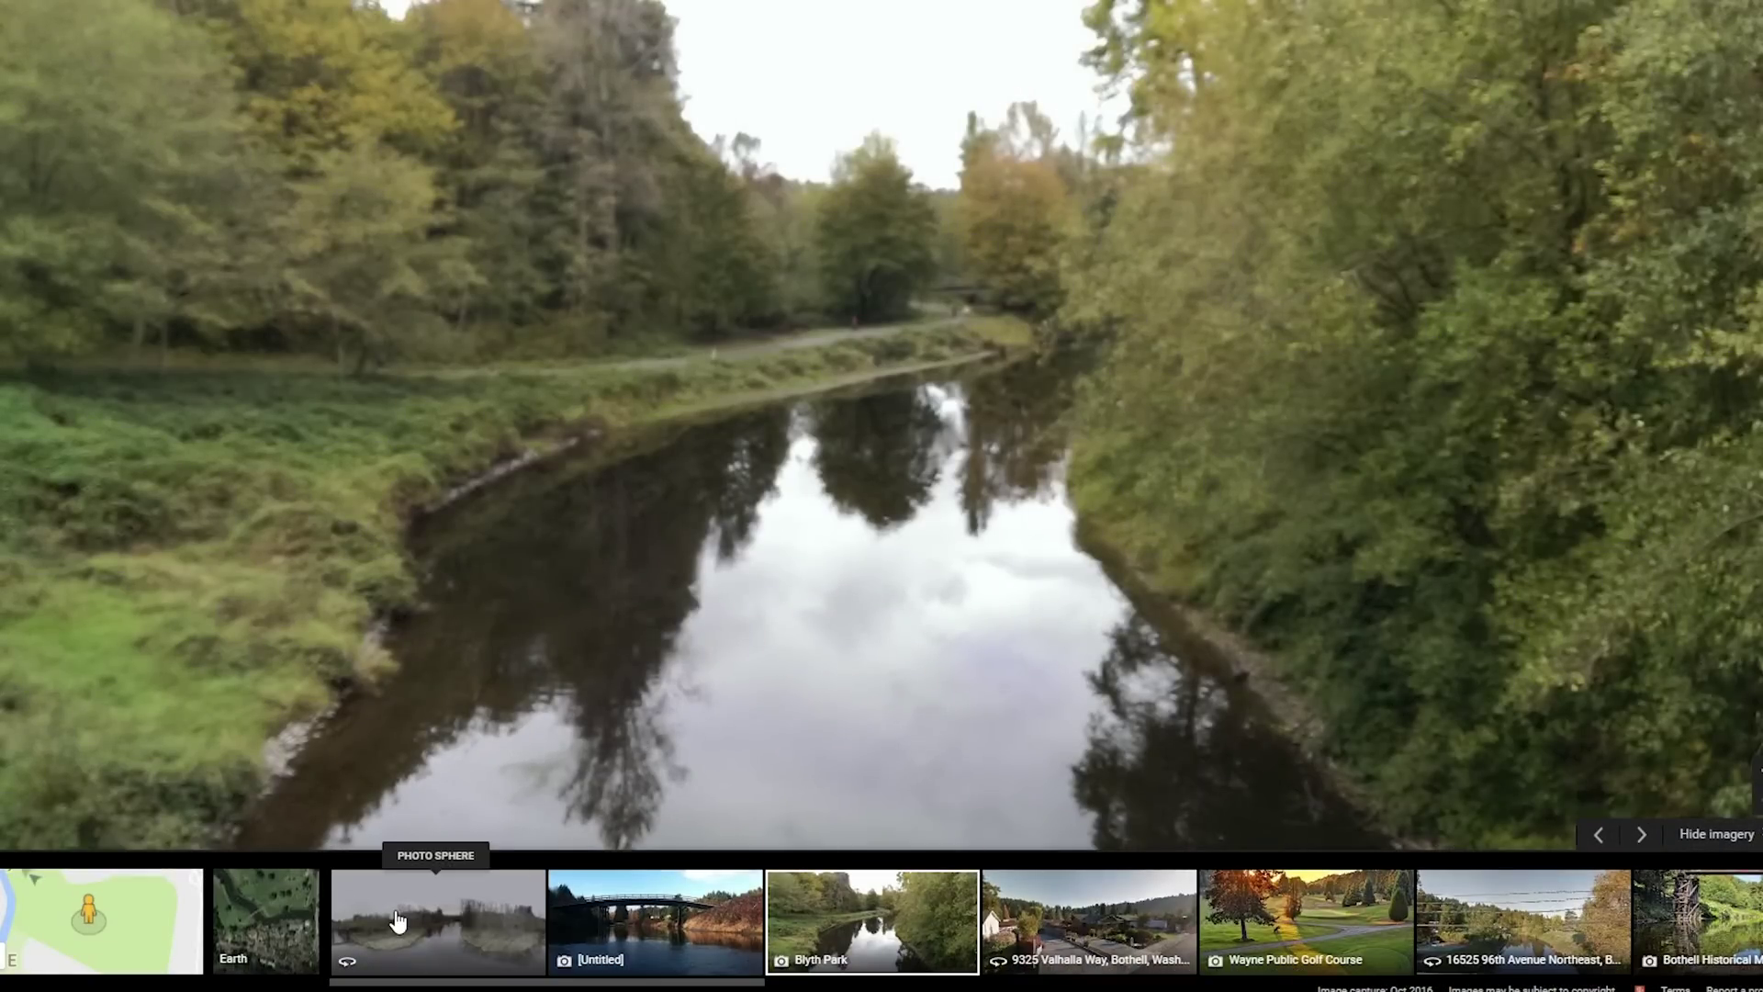
# Step: Open the new river panorama and look along the river toward the bridge and hillside
pyautogui.click(404, 923)
pyautogui.moveTo(761, 405); pyautogui.dragTo(807, 465)
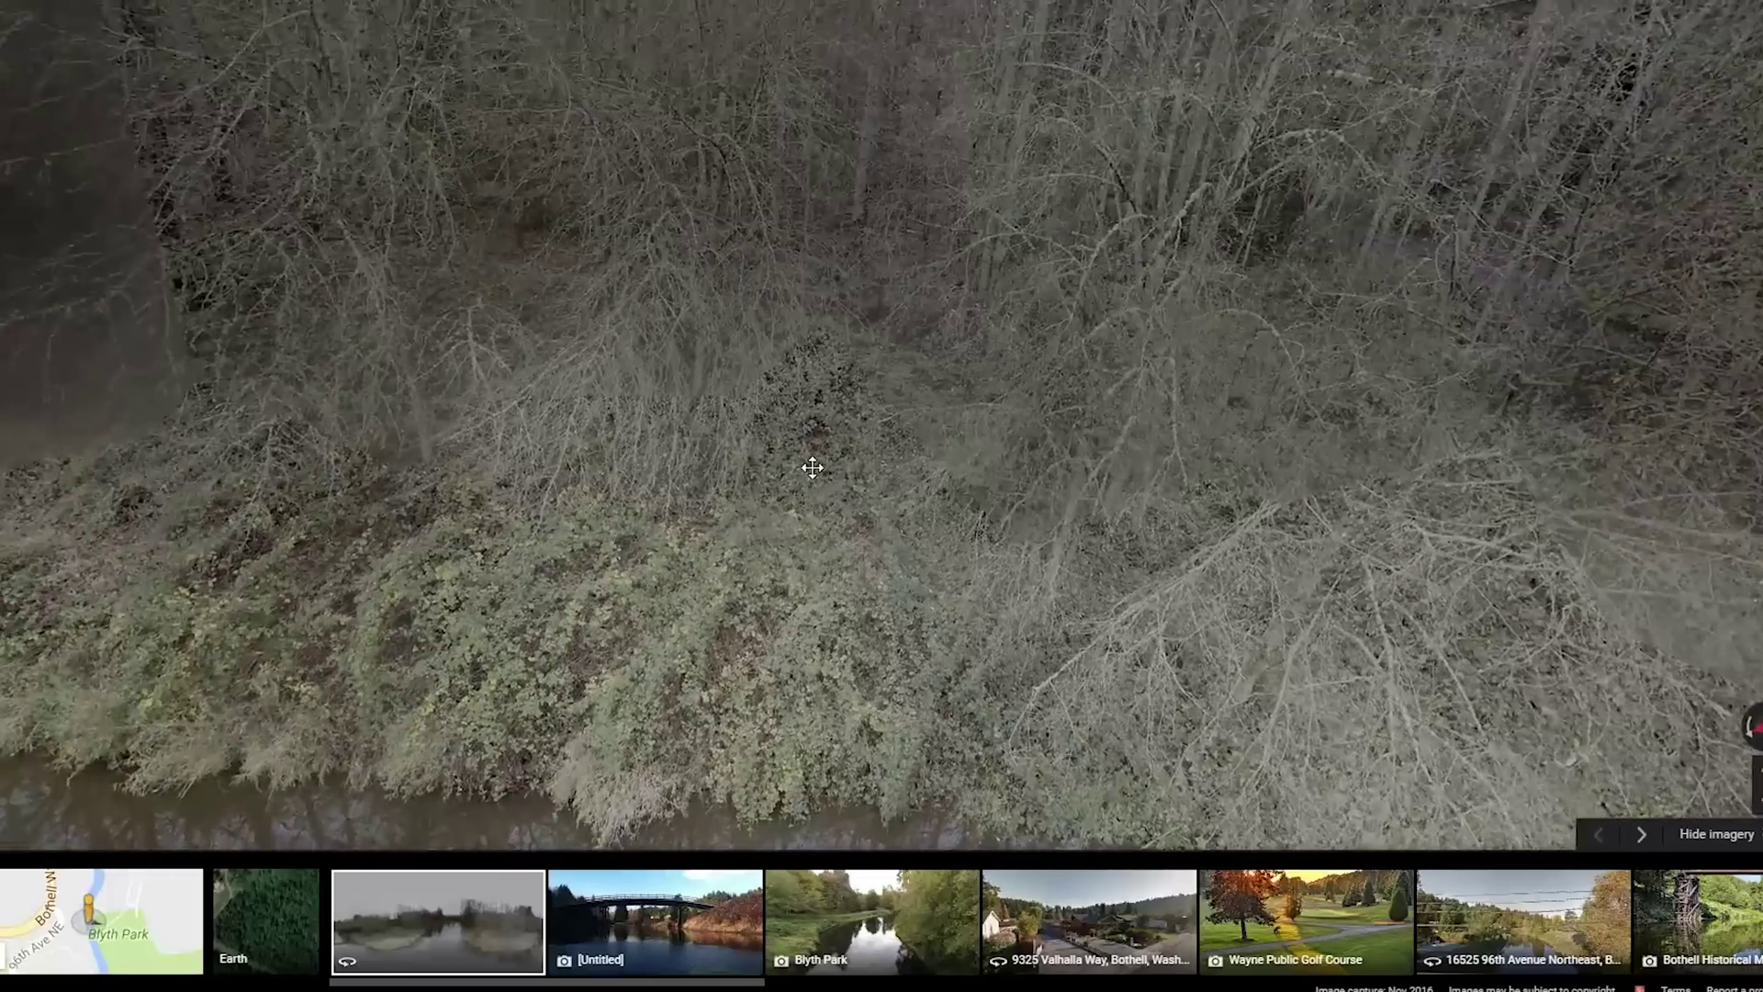
pyautogui.moveTo(453, 401); pyautogui.dragTo(753, 318)
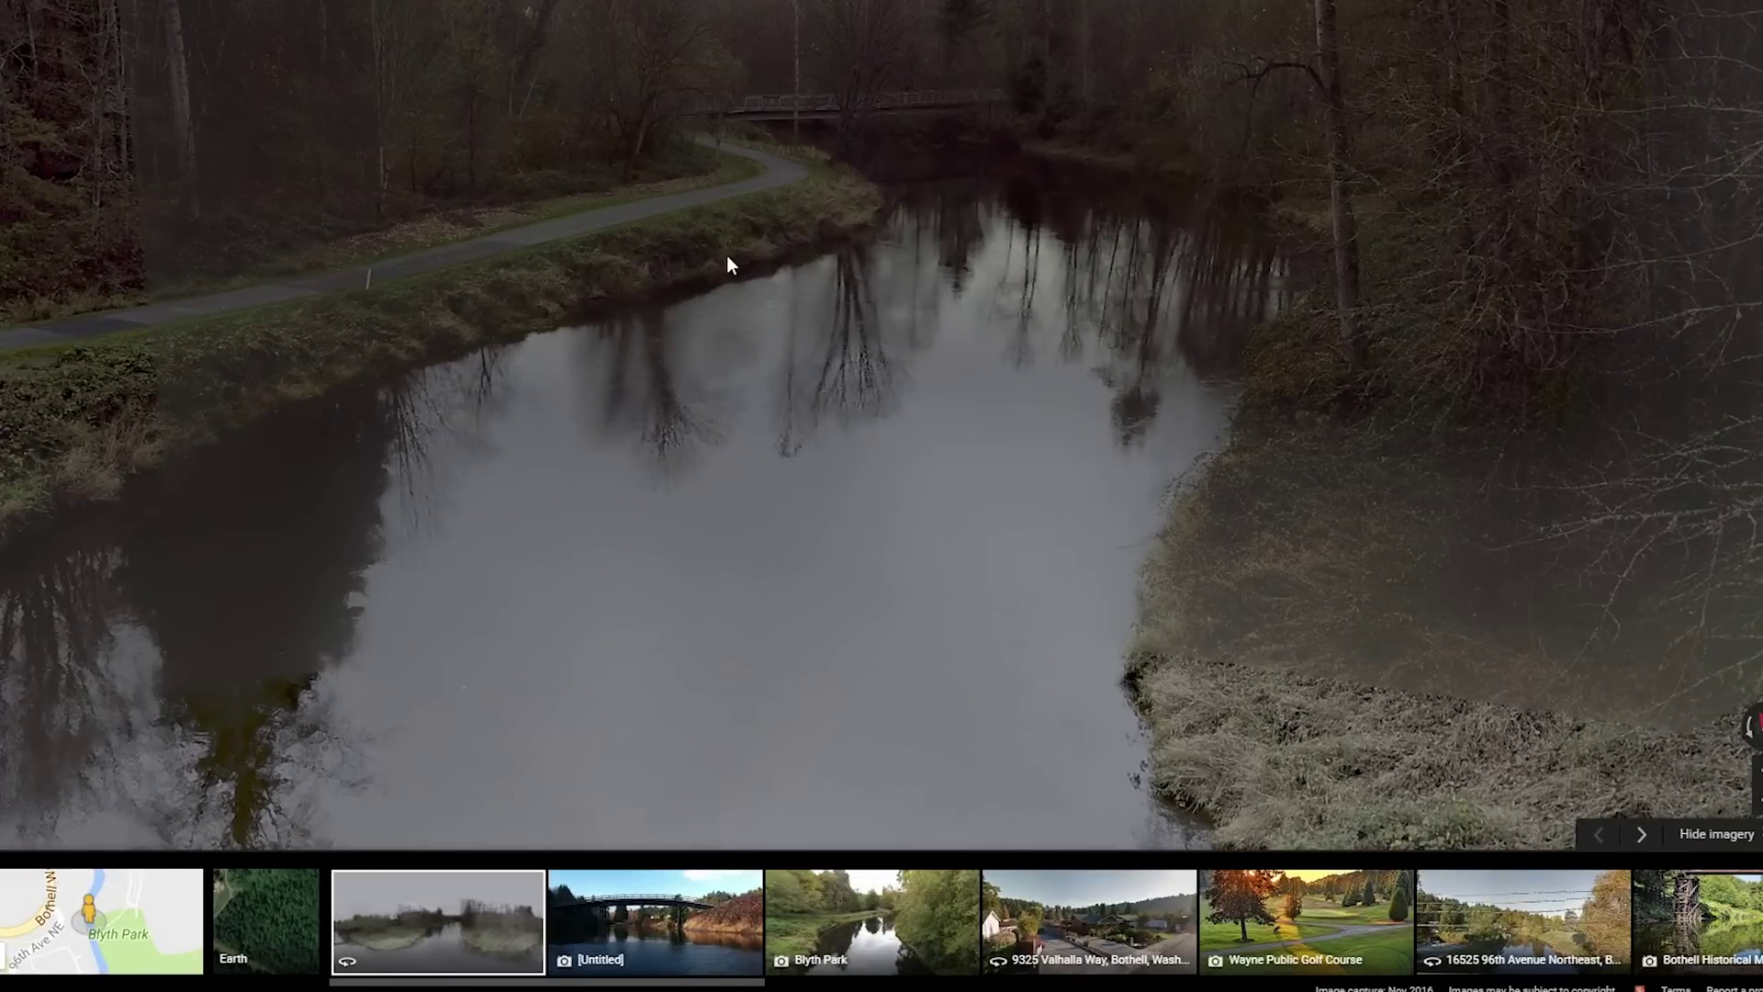
pyautogui.moveTo(728, 263); pyautogui.dragTo(818, 444)
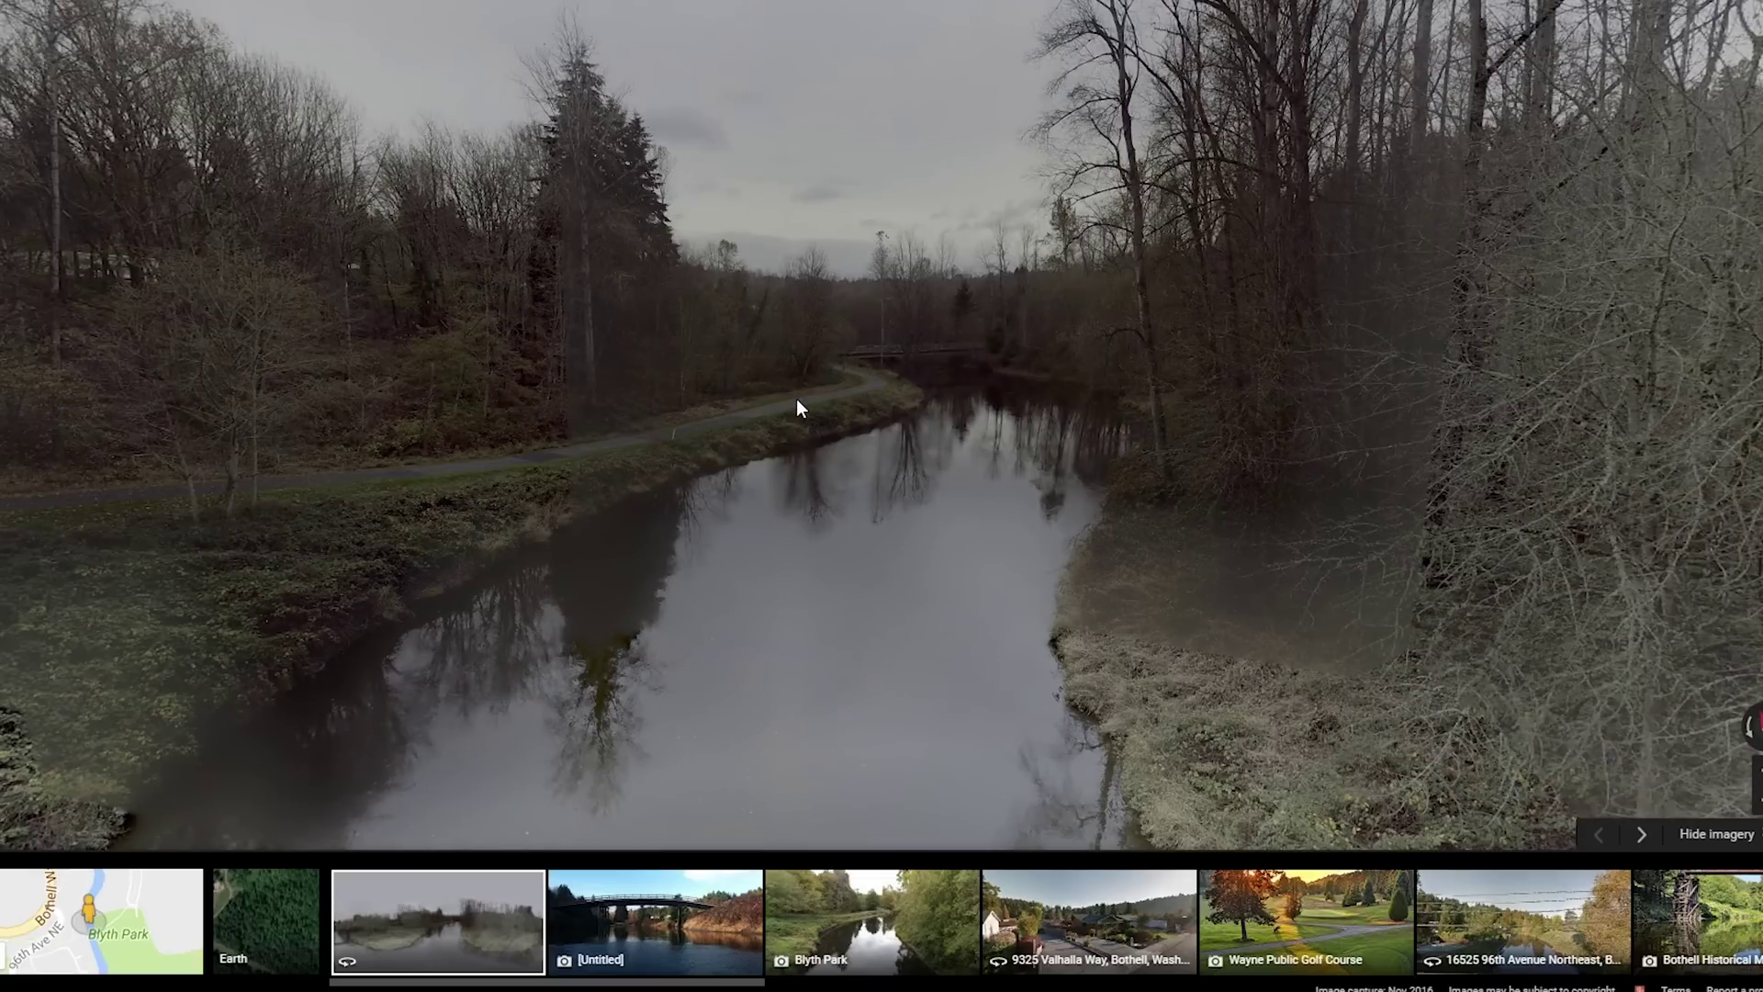
pyautogui.moveTo(775, 344); pyautogui.dragTo(713, 487)
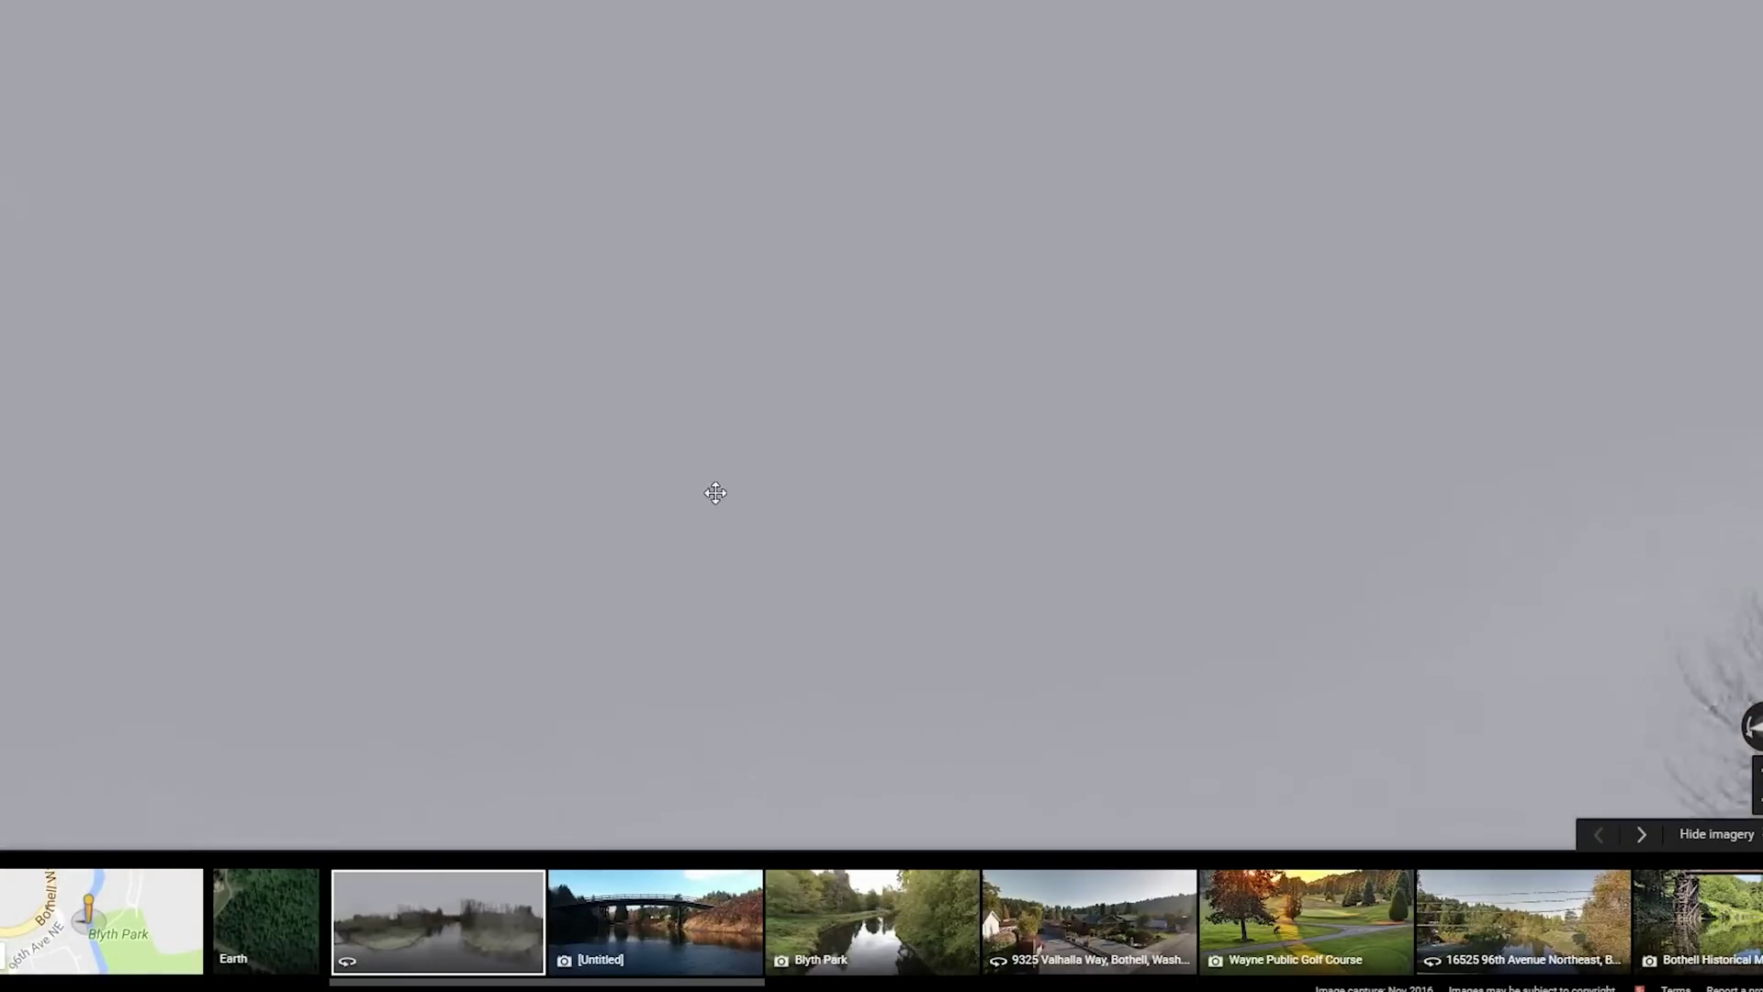
# Step: Pan across the bare trees and evergreen hillside, zoom on the footbridge, then view the grassy bank
pyautogui.moveTo(1212, 565); pyautogui.dragTo(807, 146)
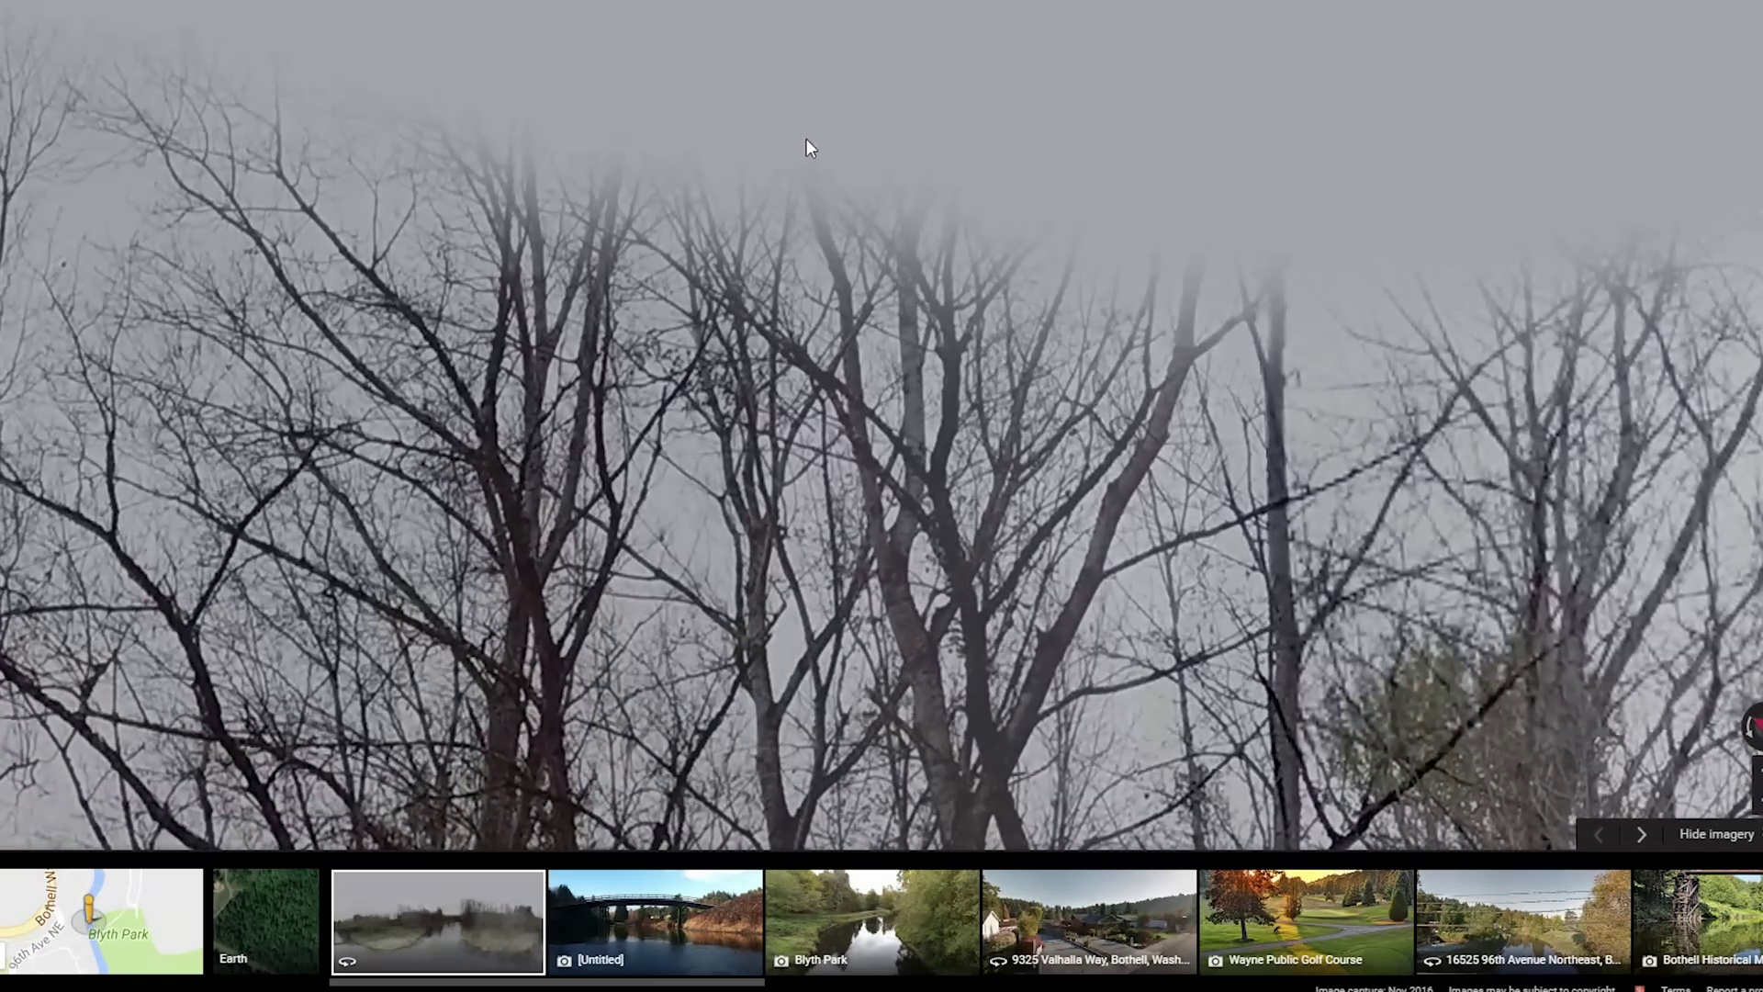
pyautogui.moveTo(785, 248); pyautogui.dragTo(562, 334)
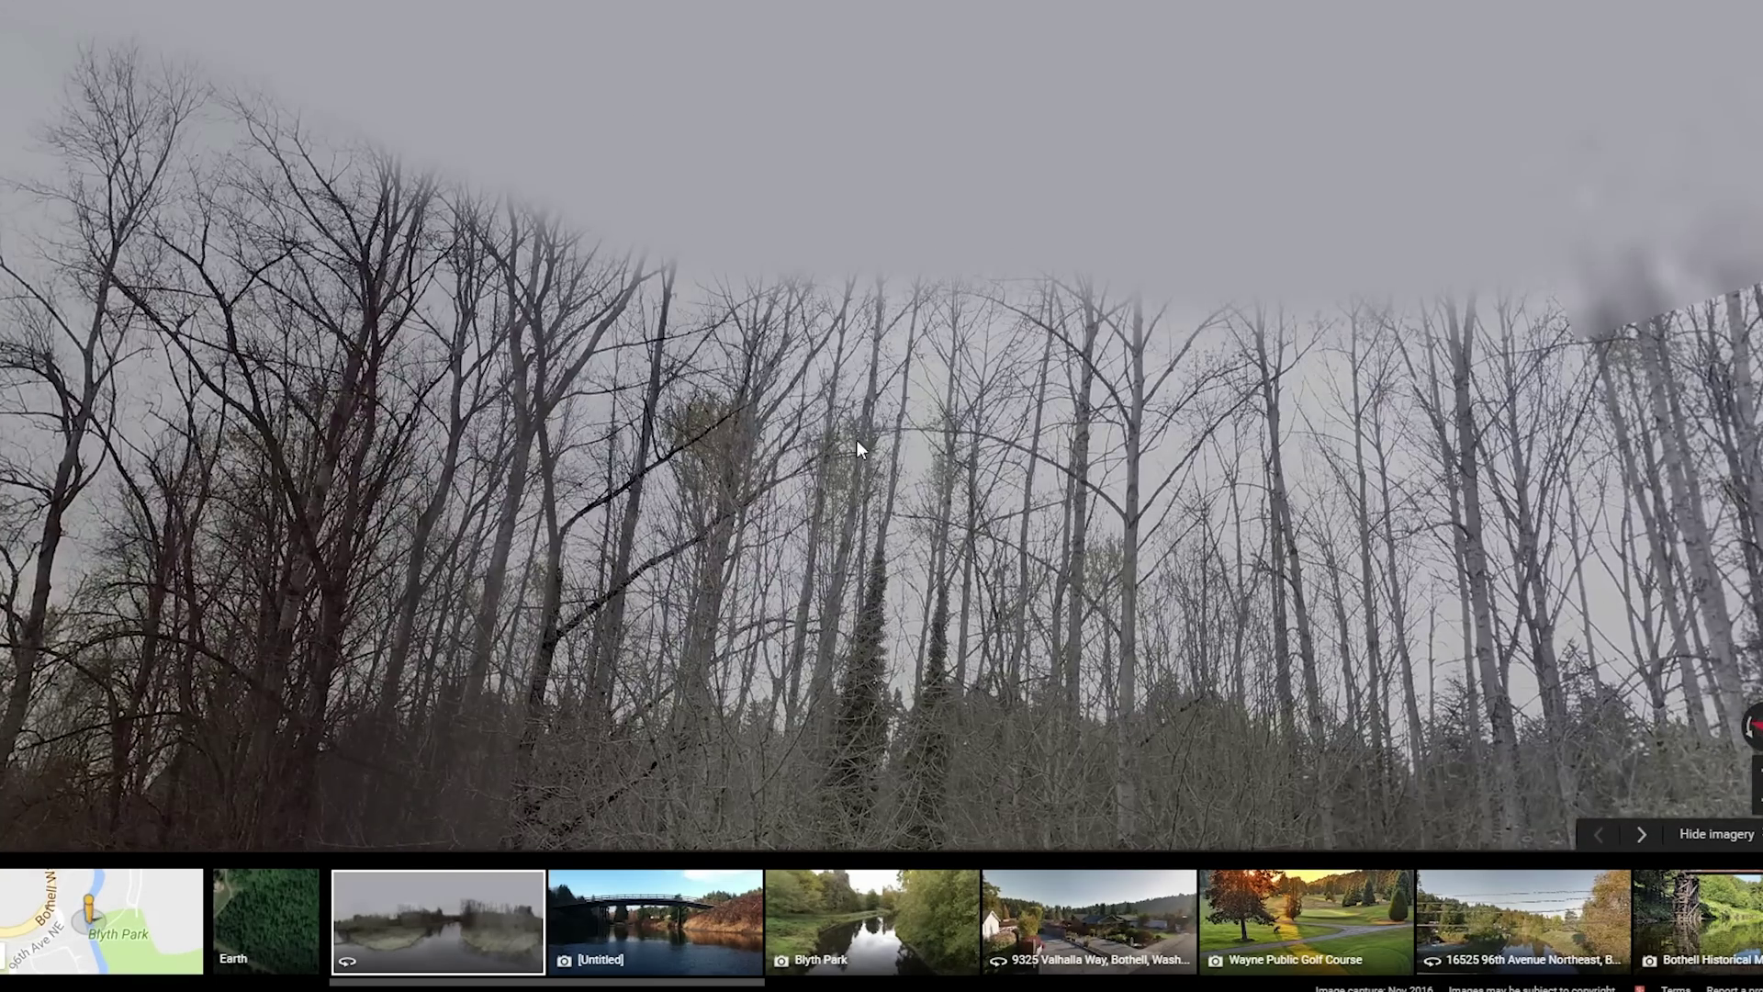
pyautogui.moveTo(860, 449); pyautogui.dragTo(917, 438)
pyautogui.moveTo(909, 360); pyautogui.dragTo(968, 327)
pyautogui.scroll(5, 826, 339)
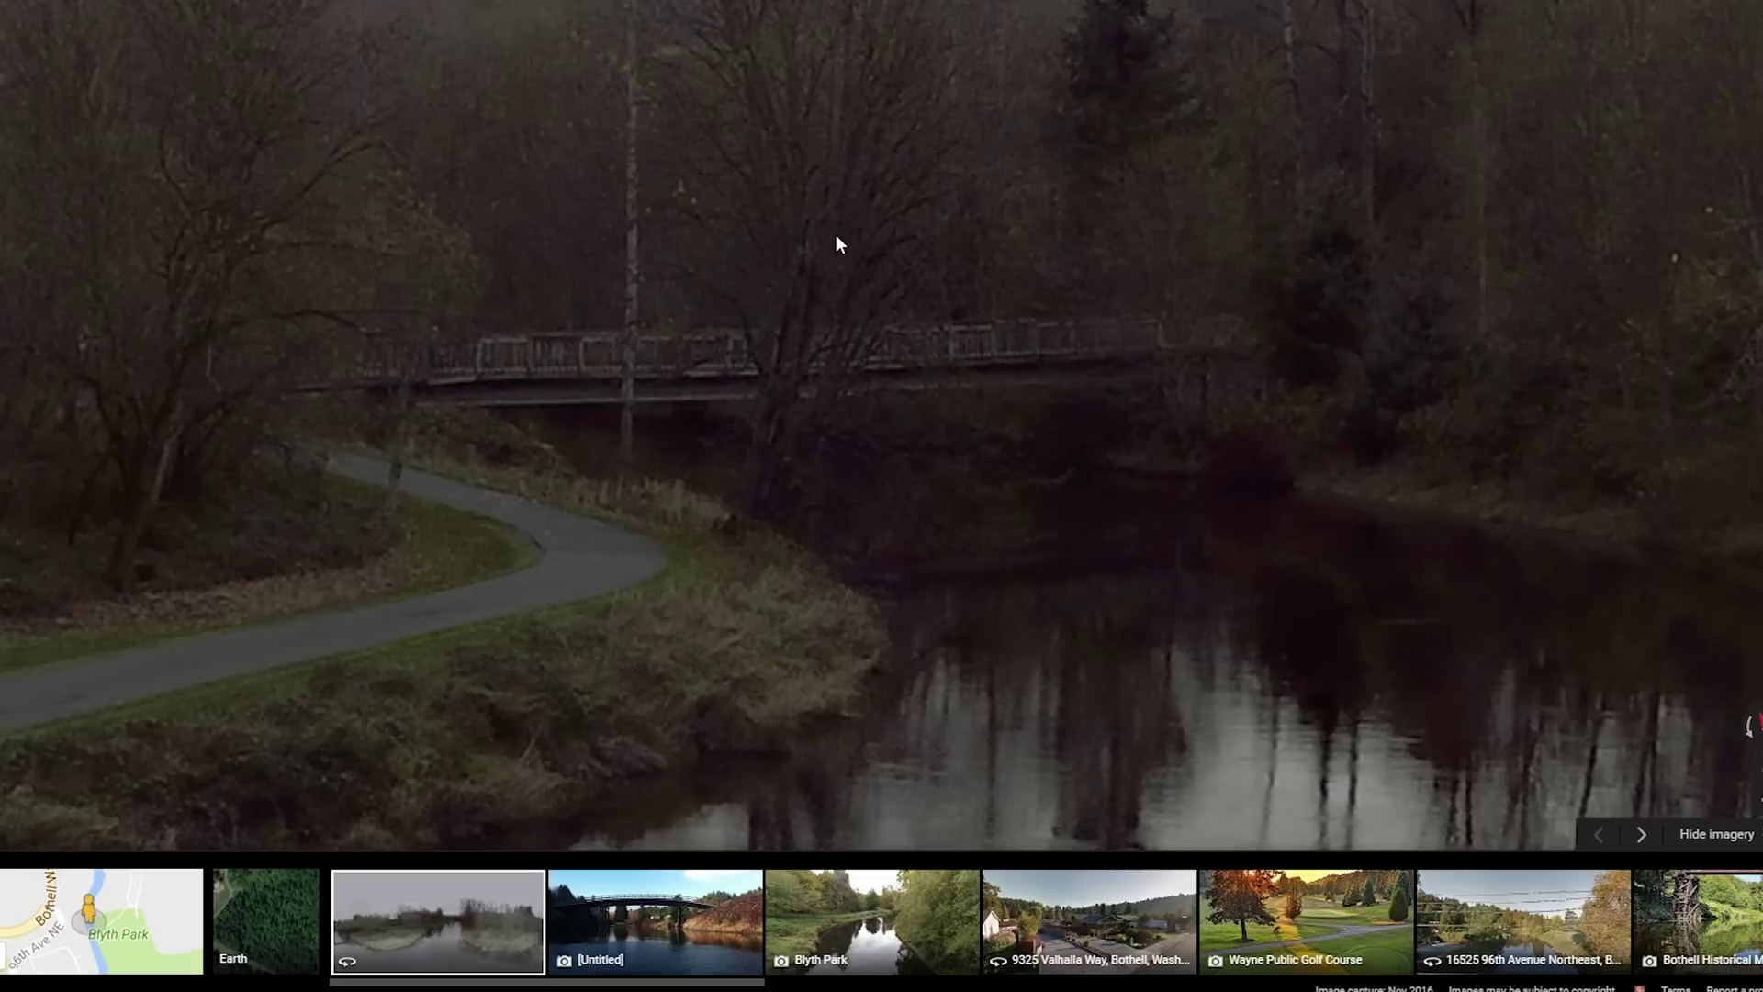
pyautogui.scroll(-5, 744, 248)
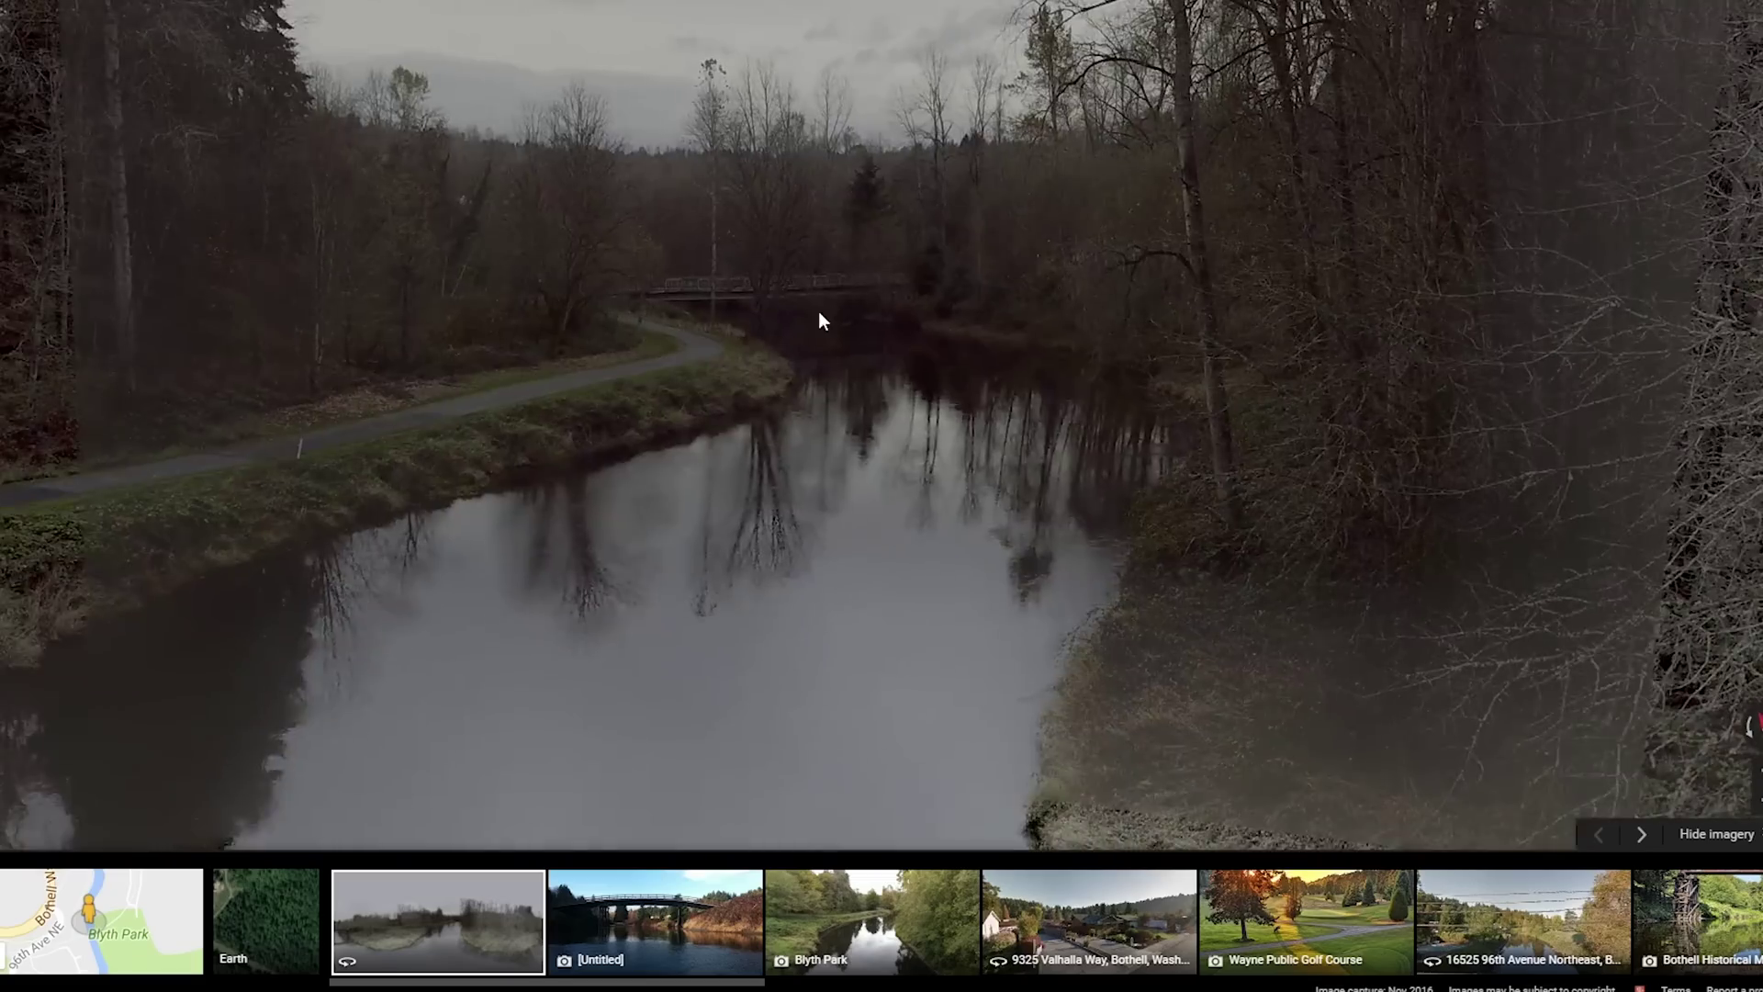
pyautogui.scroll(3, 822, 319)
pyautogui.scroll(5, 1259, 303)
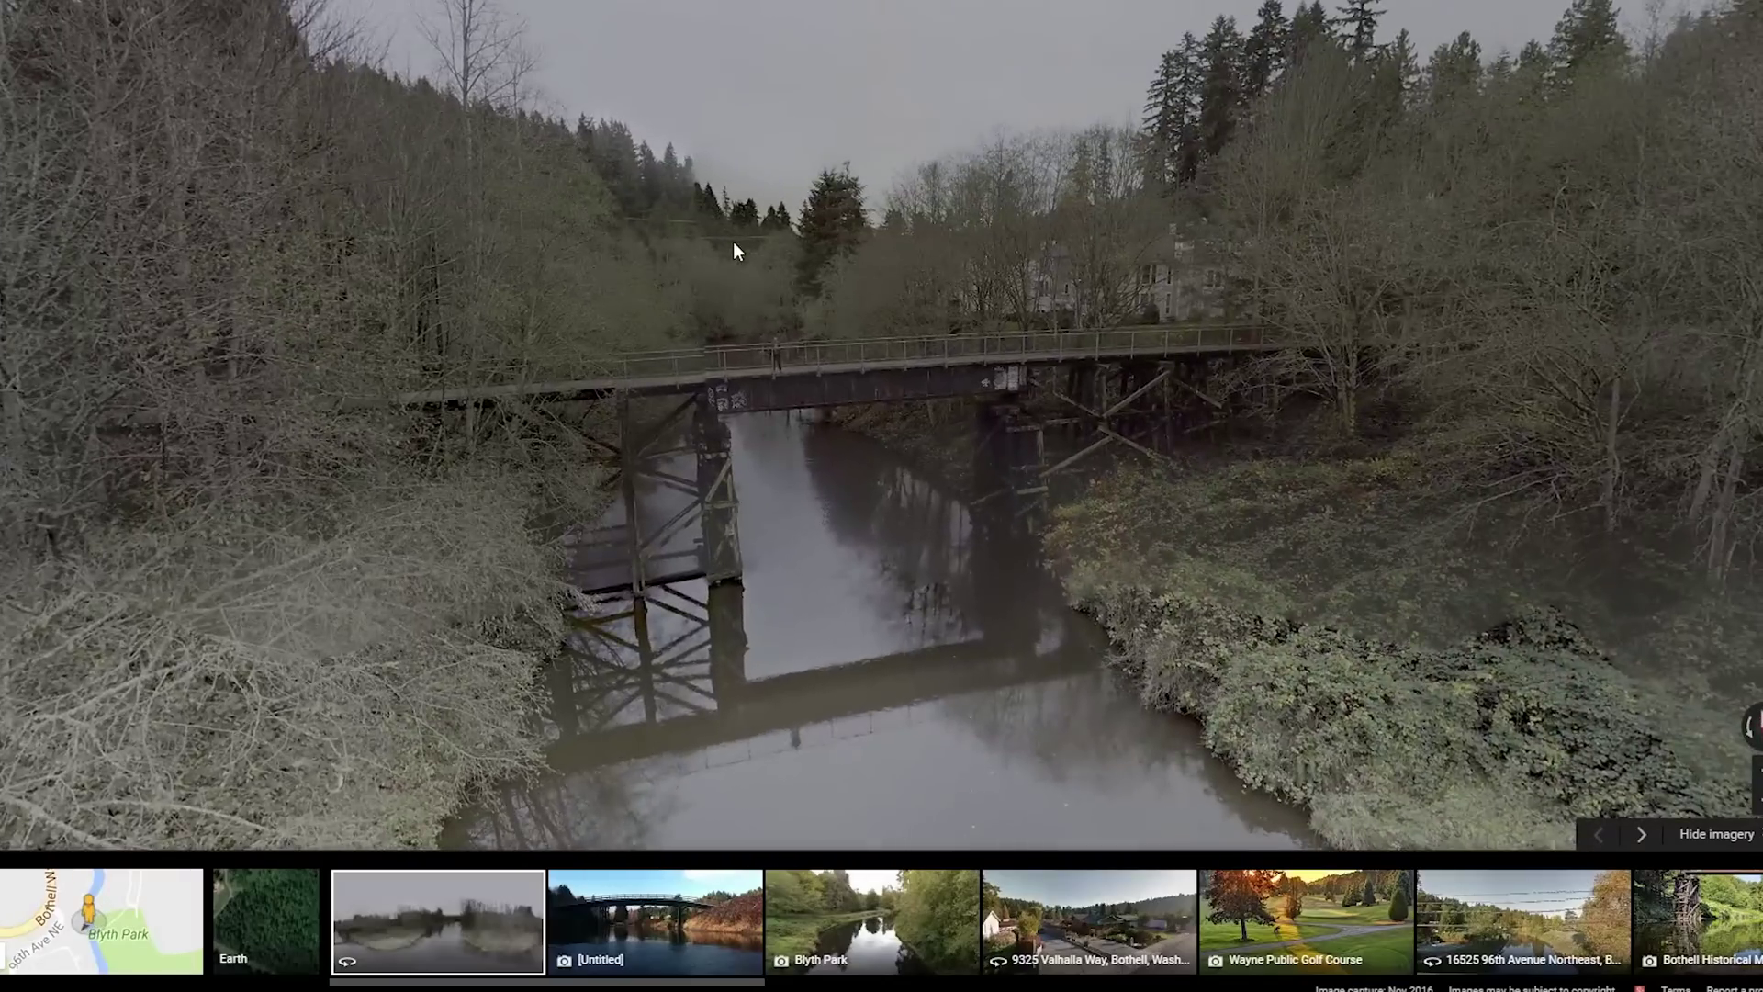
pyautogui.moveTo(735, 250); pyautogui.dragTo(563, 492)
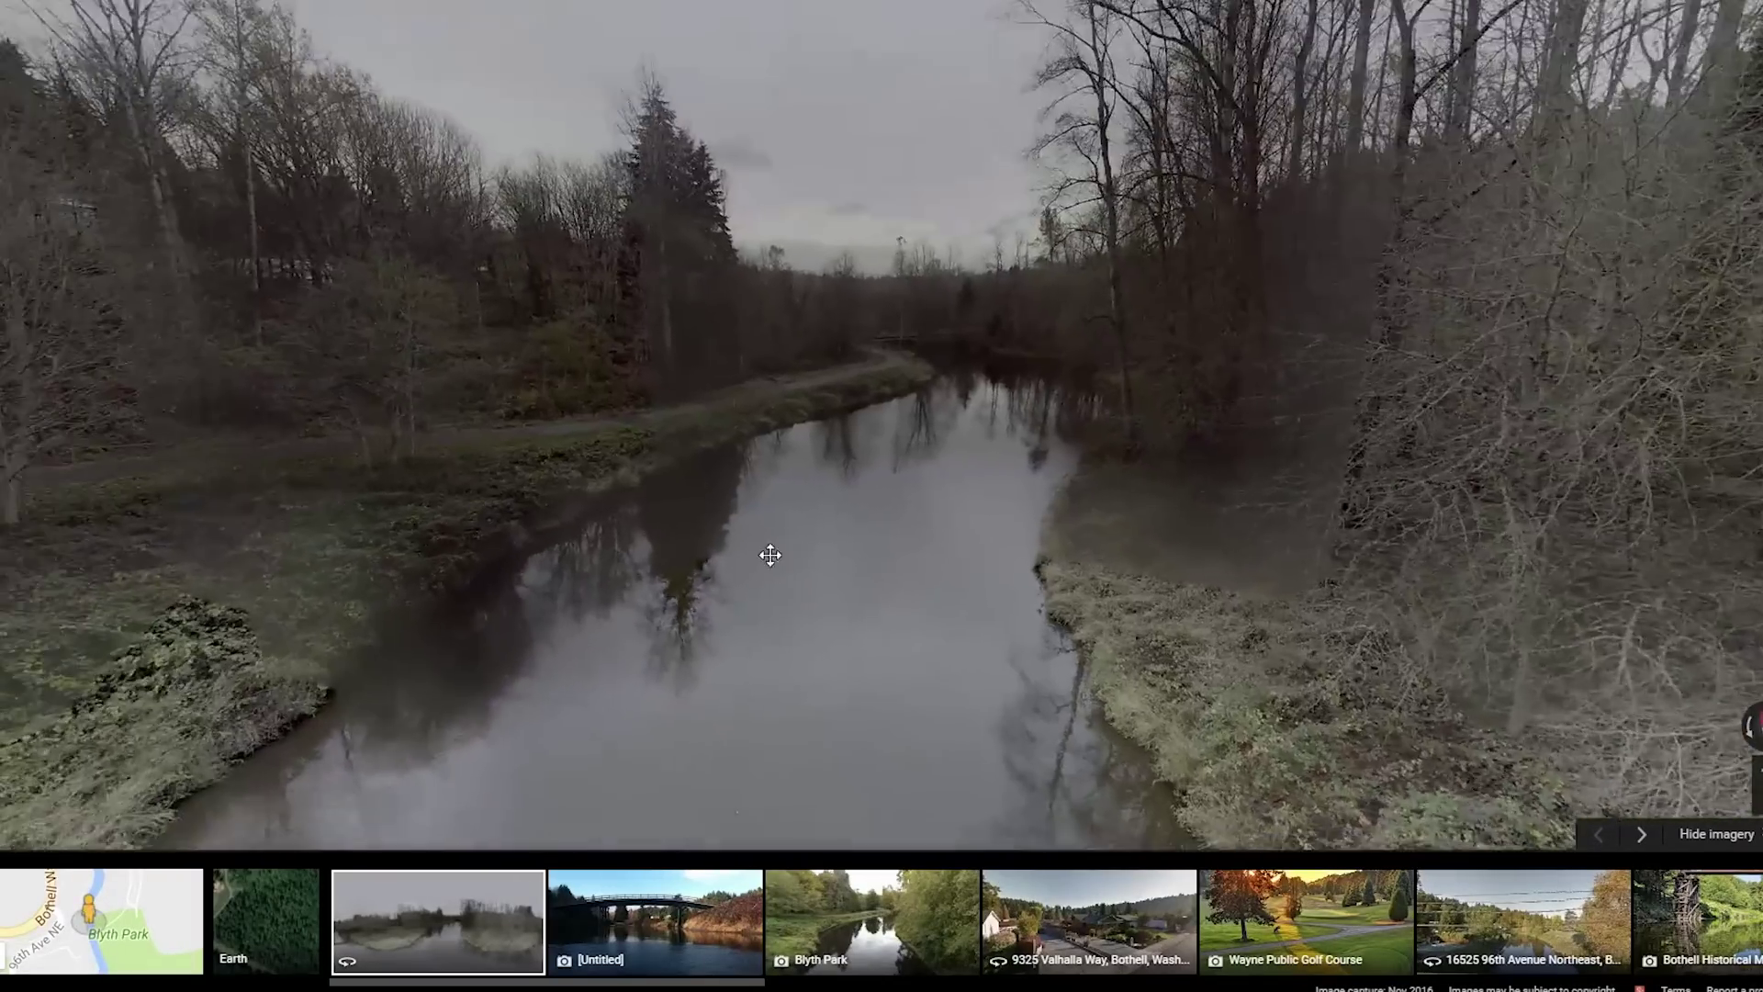
# Step: Jump to a viewpoint near the trestle bridge and turn toward the trees and path
pyautogui.moveTo(770, 555); pyautogui.dragTo(752, 432)
pyautogui.click(749, 423)
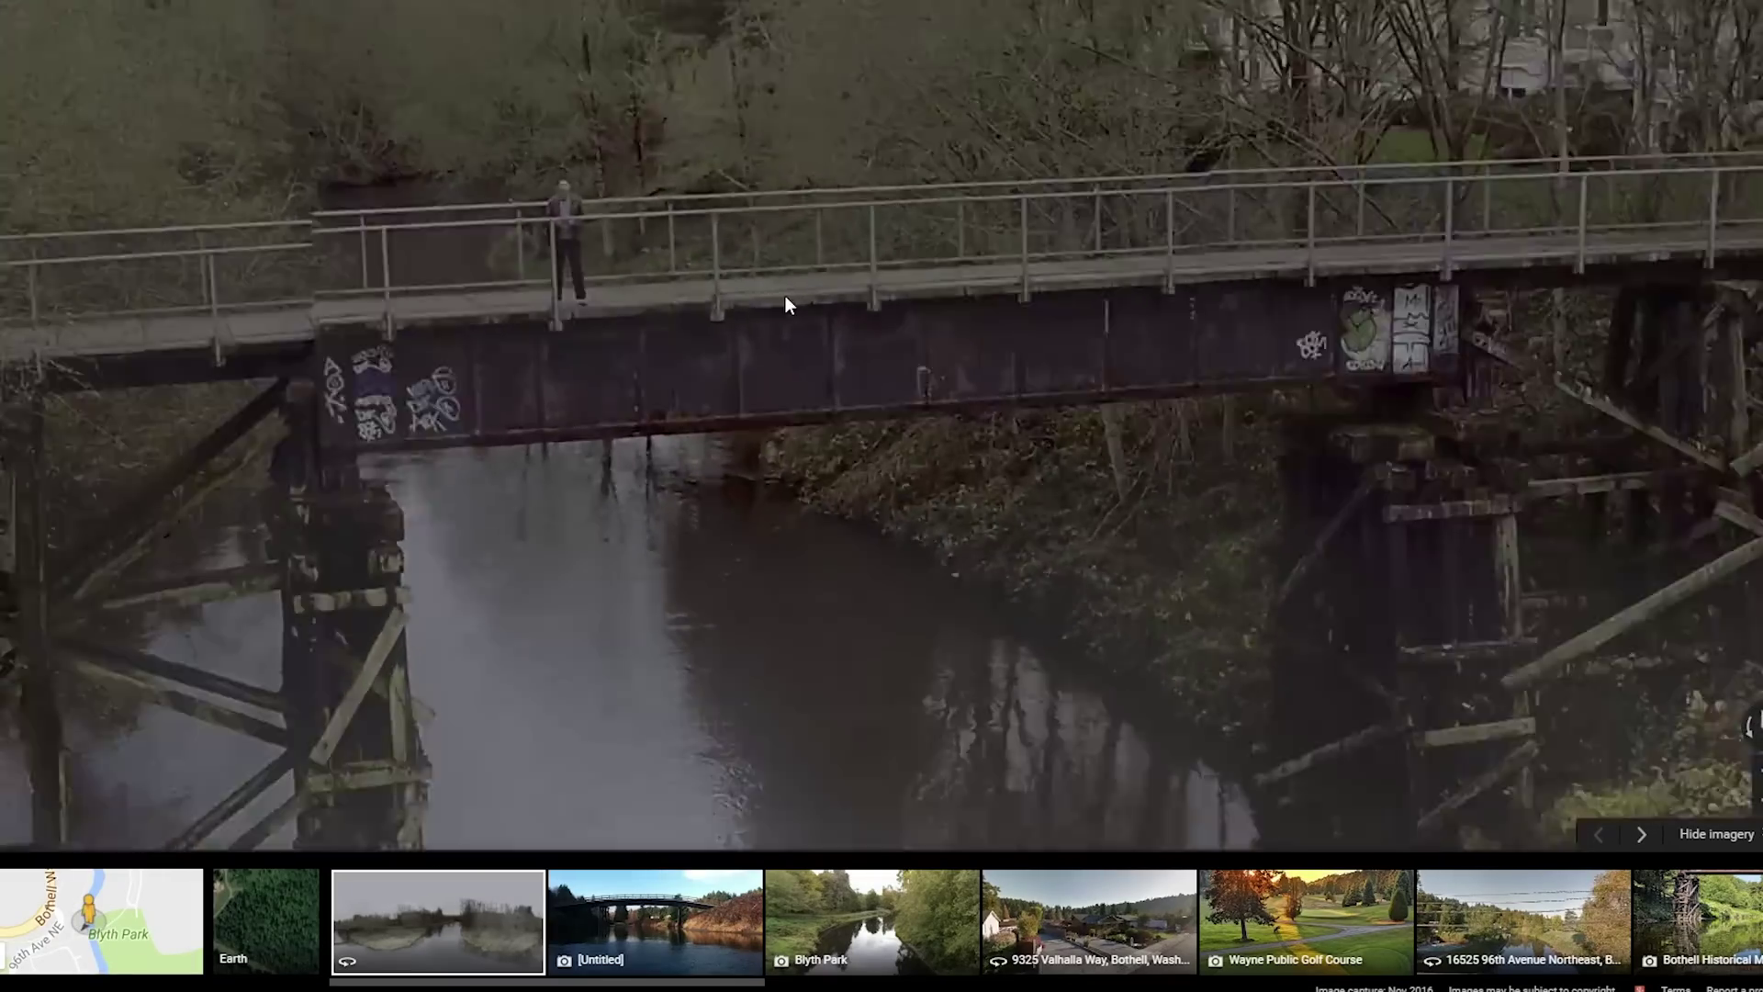
pyautogui.moveTo(784, 295); pyautogui.dragTo(980, 441)
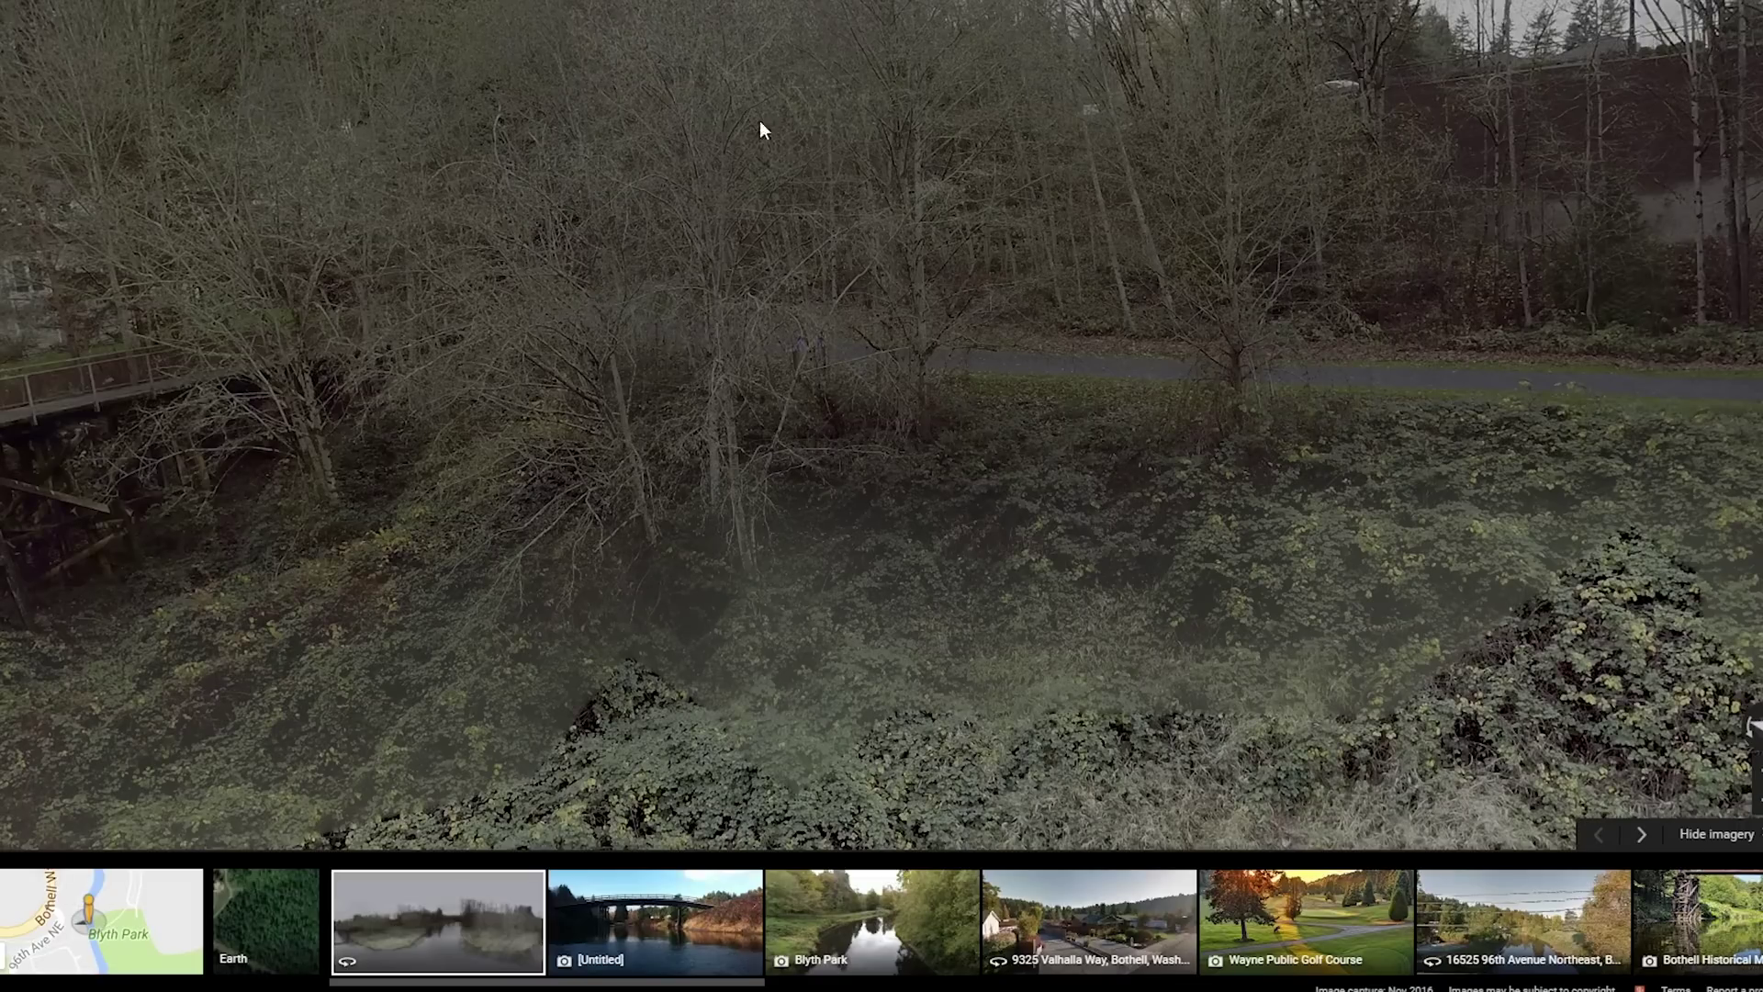
# Step: Move beside the riverside path and look down the river toward the forest
pyautogui.click(1191, 352)
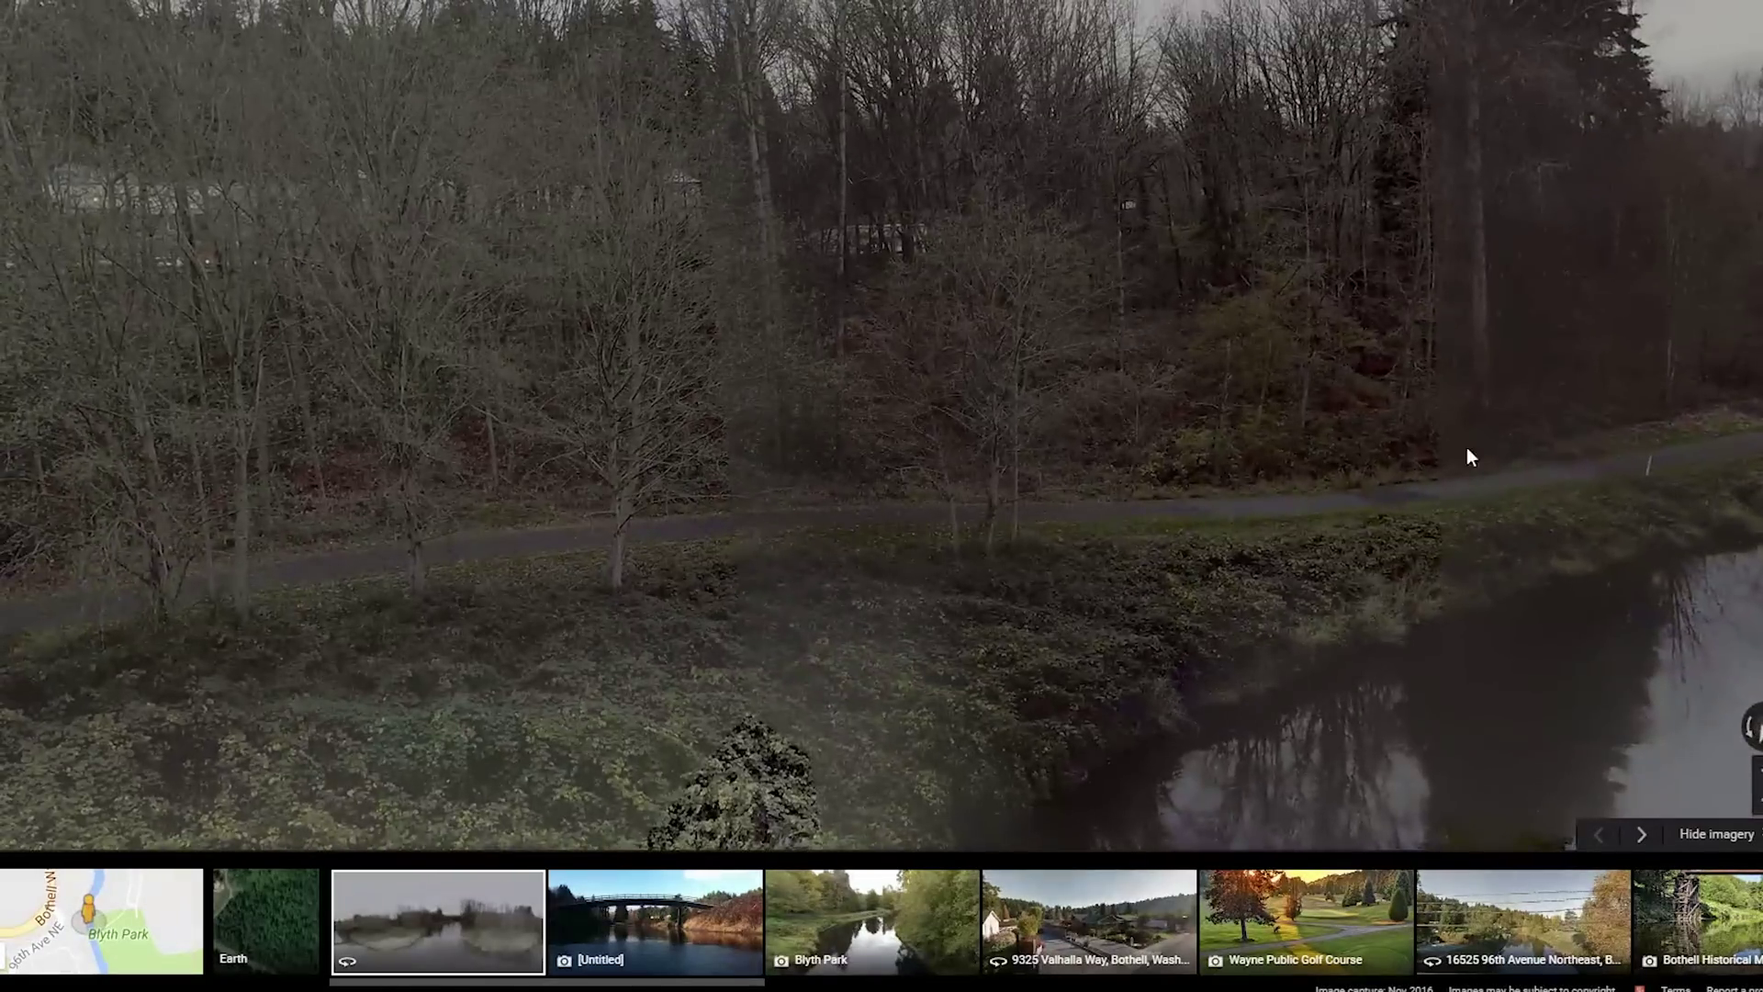
pyautogui.moveTo(1467, 452); pyautogui.dragTo(601, 224)
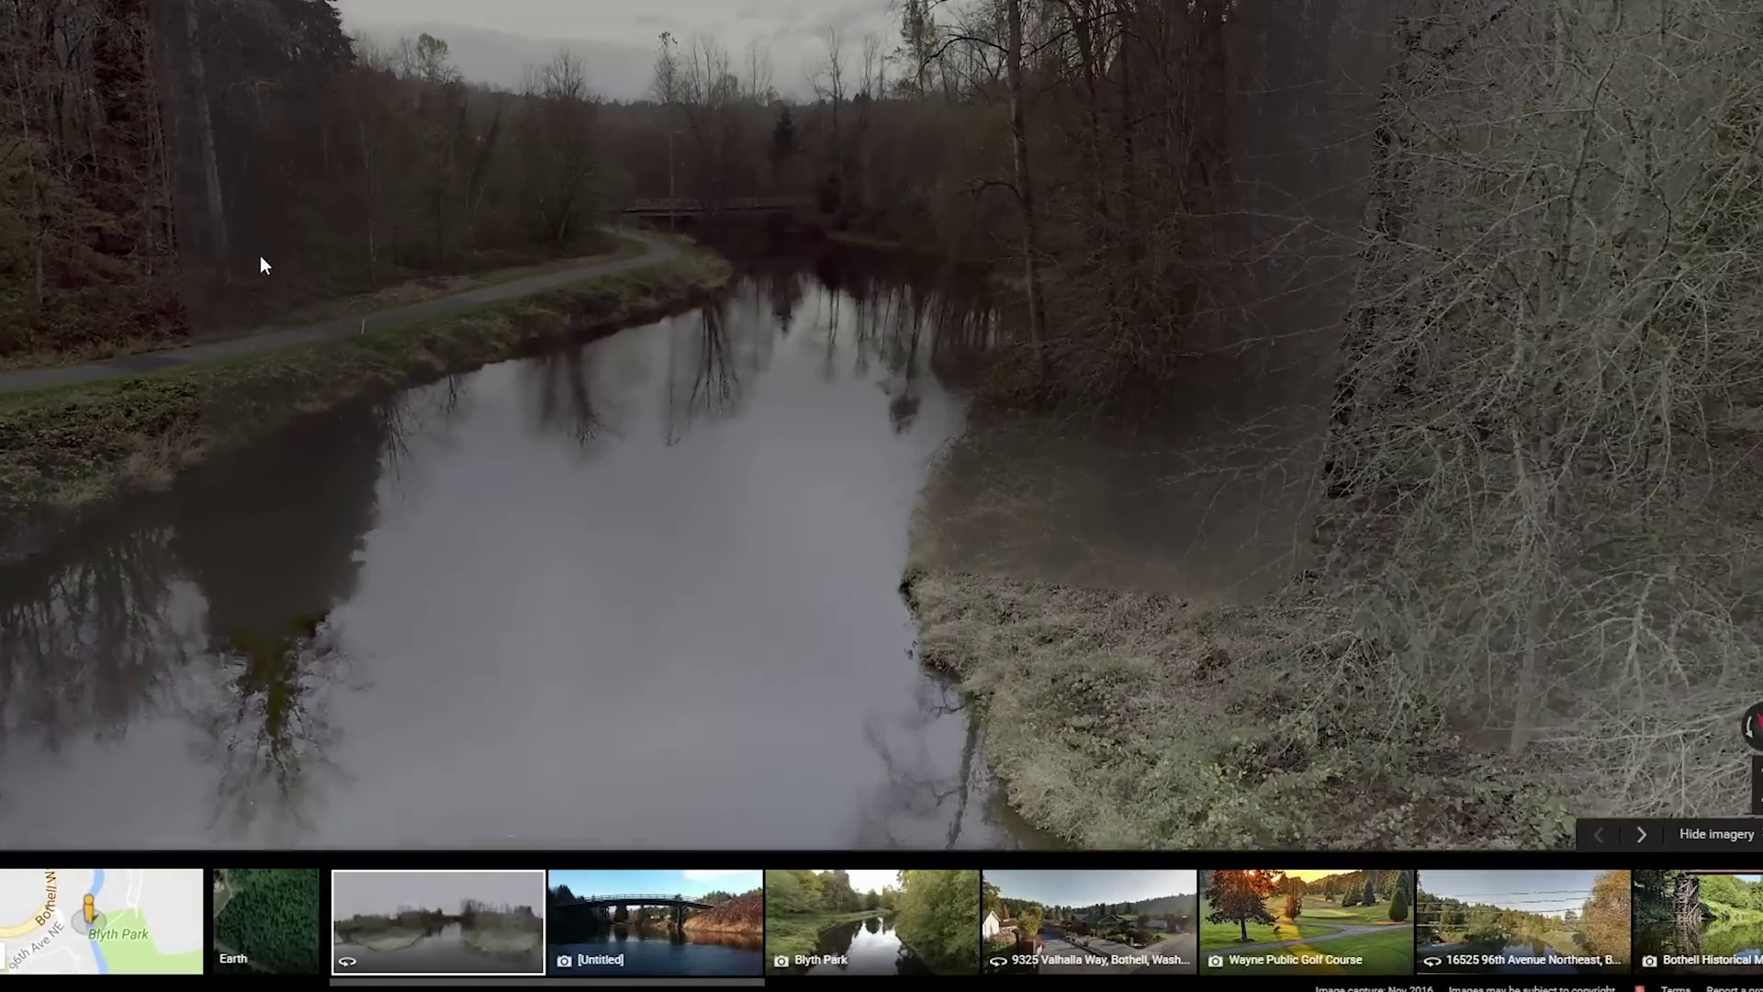
pyautogui.moveTo(260, 263); pyautogui.dragTo(933, 642)
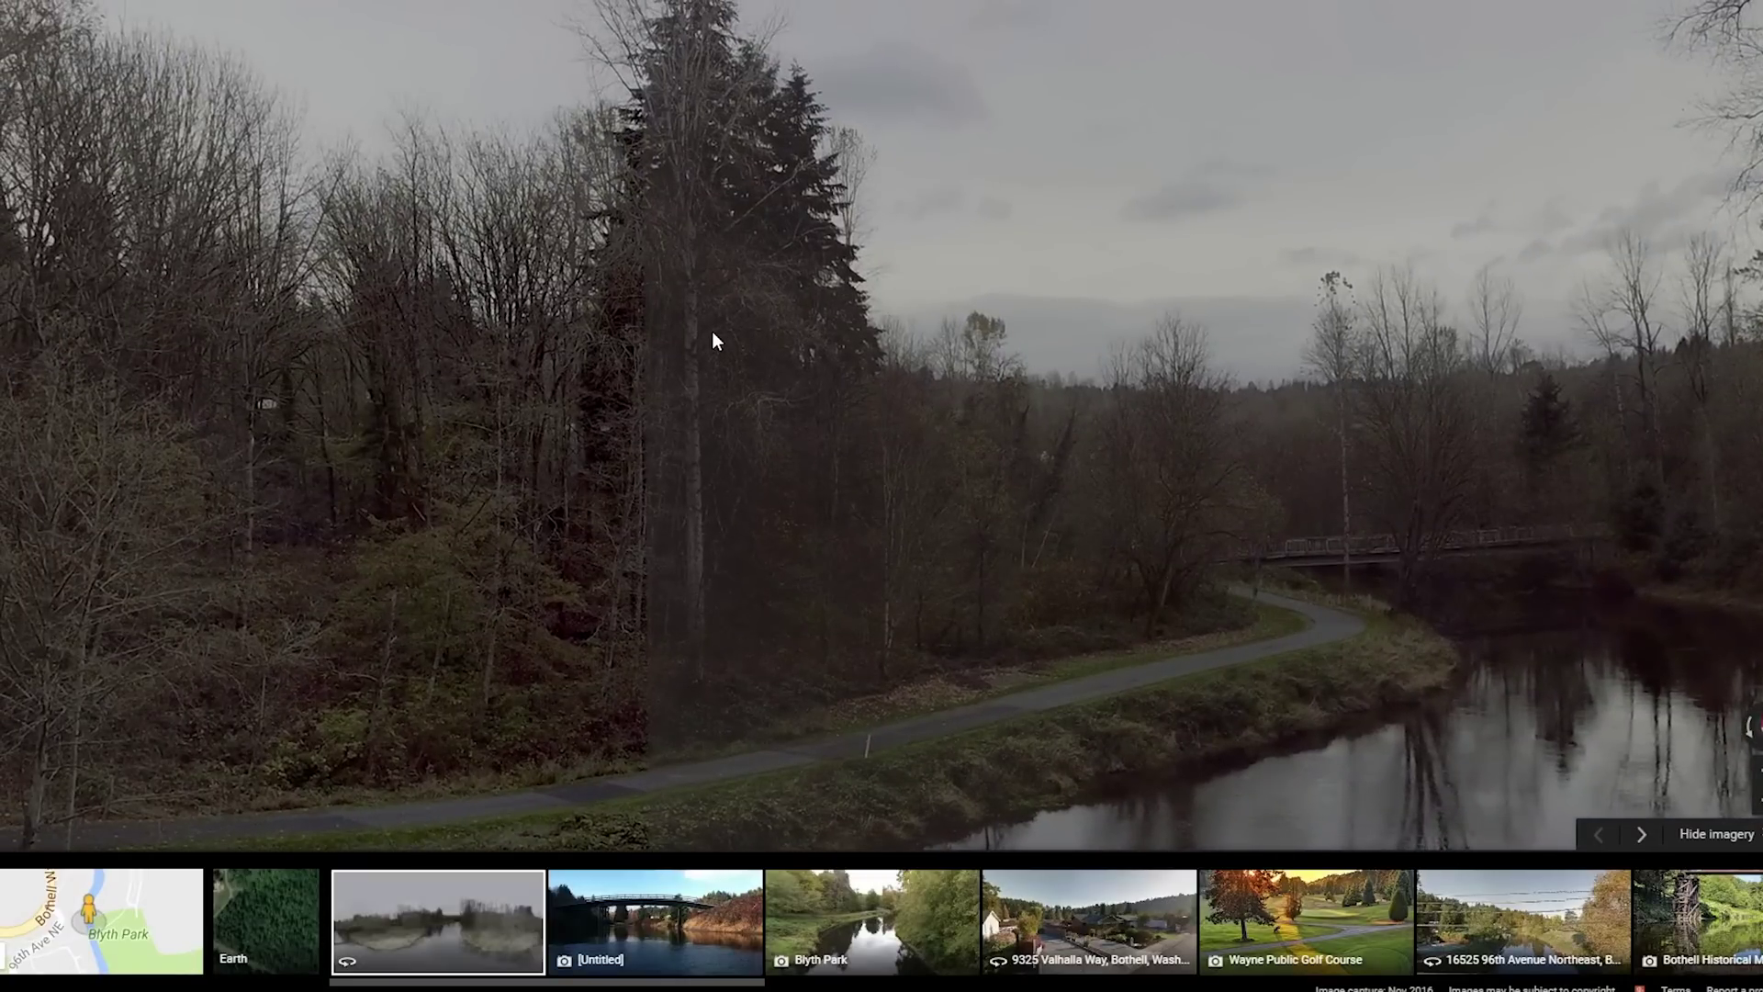